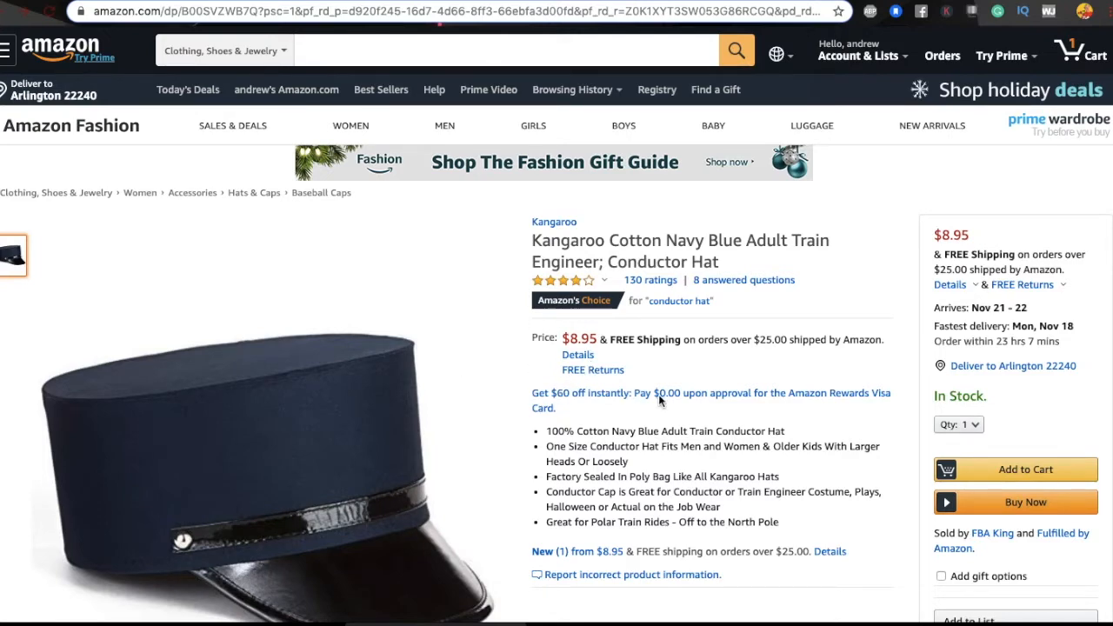
Step: Copy 'Conductor Hat' from the Kangaroo navy blue conductor hat's Amazon product title
scroll(659, 398, down, 5)
scroll(658, 398, up, 4)
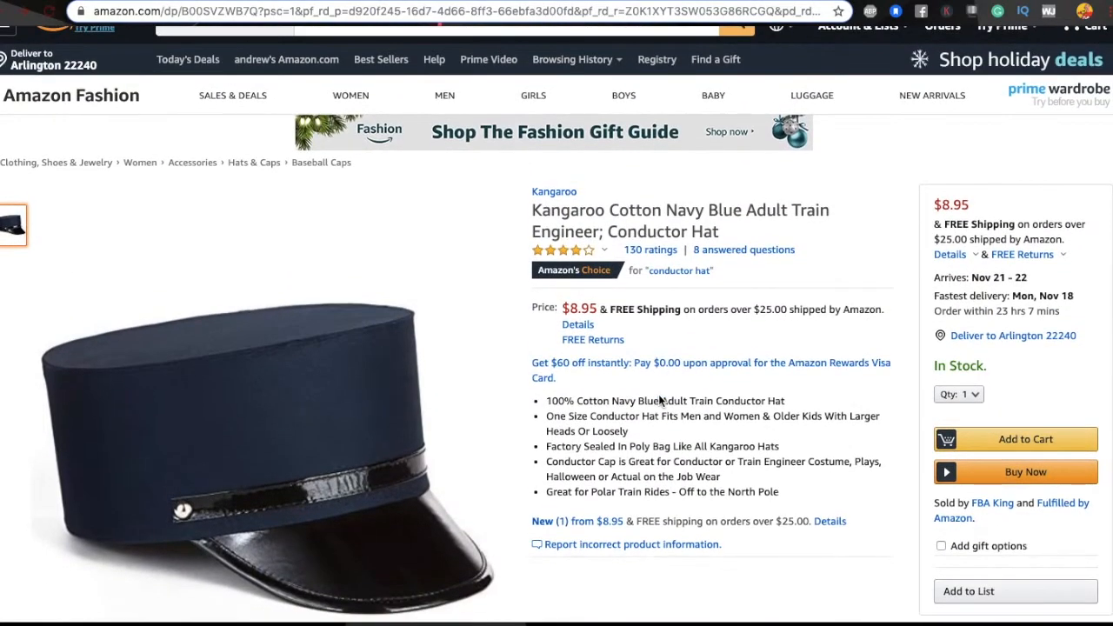
scroll(659, 400, down, 1)
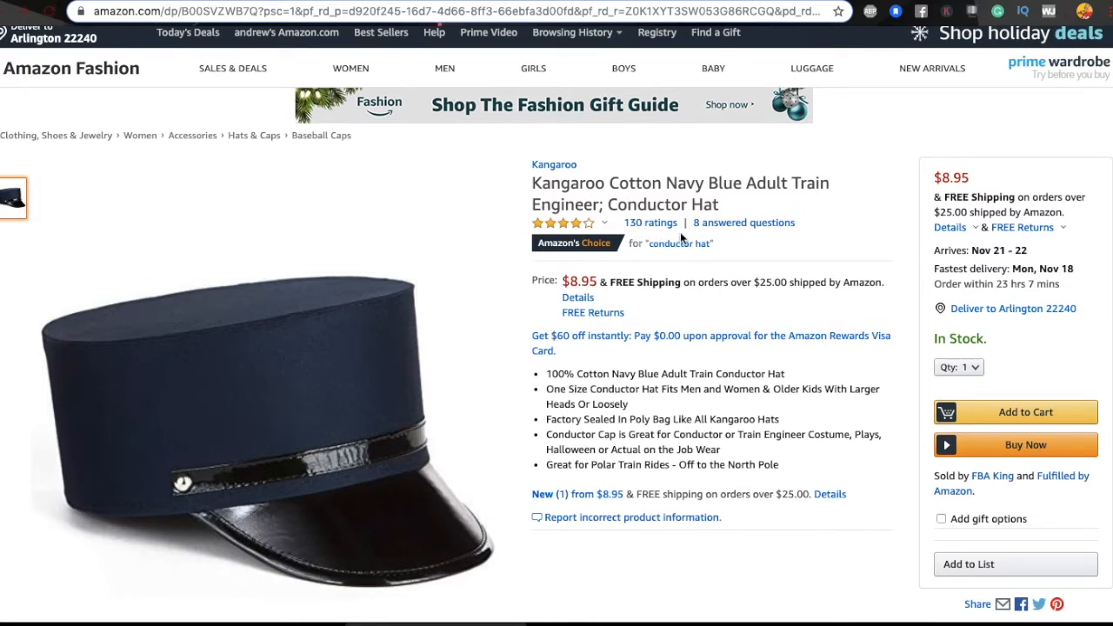
scroll(575, 336, up, 1)
scroll(575, 336, down, 1)
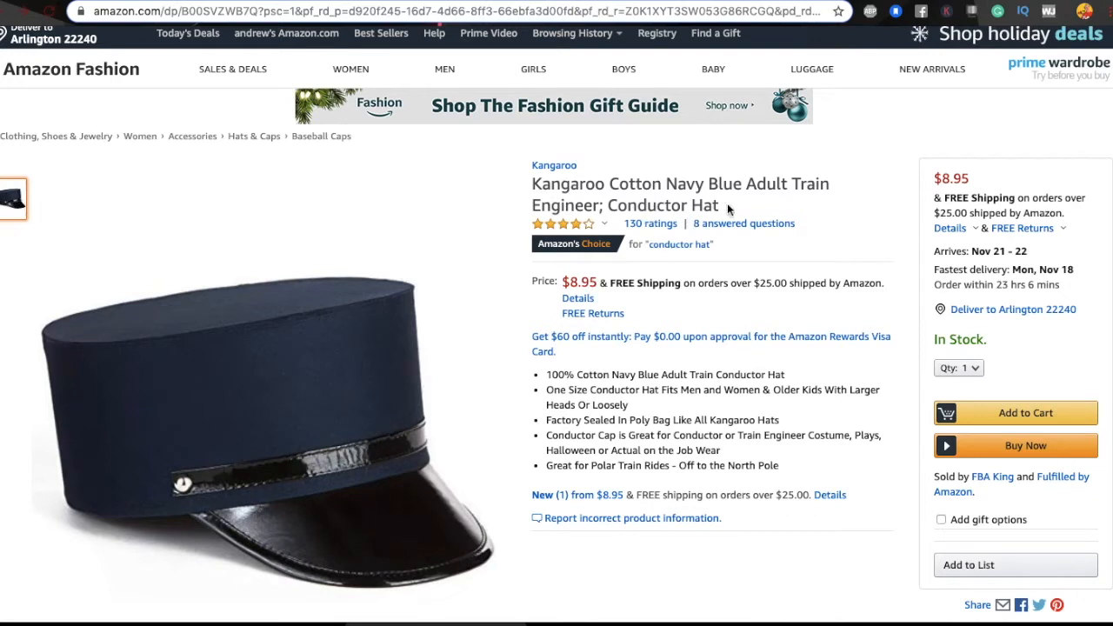
click(610, 205)
drag(610, 205, 719, 206)
key(ctrl+c)
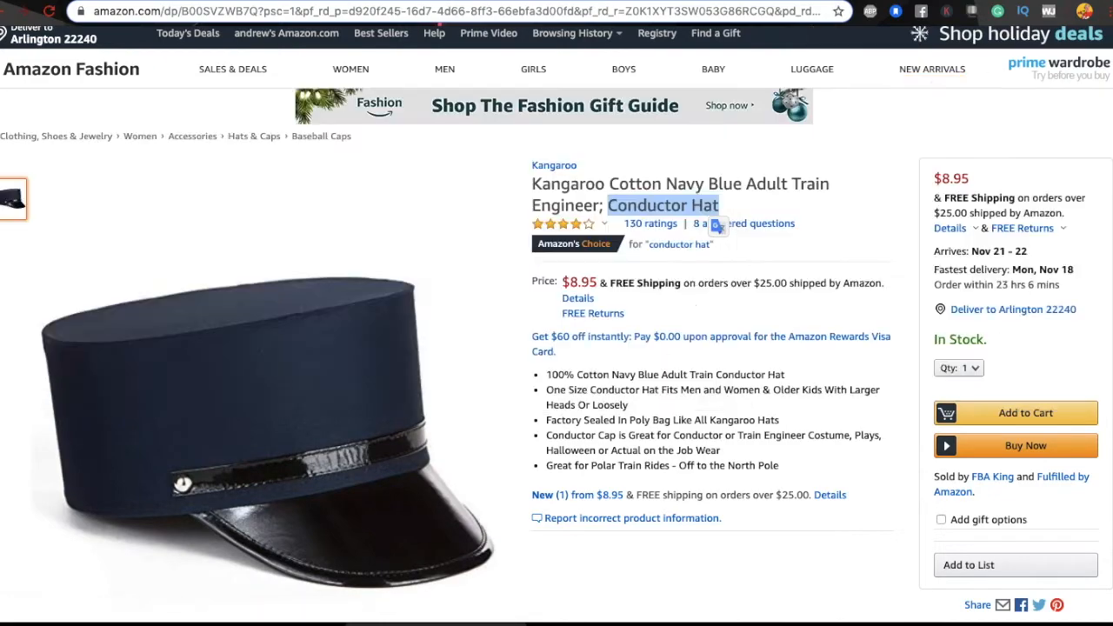
Step: Search 'Conductor Hat' in a new tab and open the eBay Engineer Train Conductor Hat Polar Express listing
key(ctrl+t)
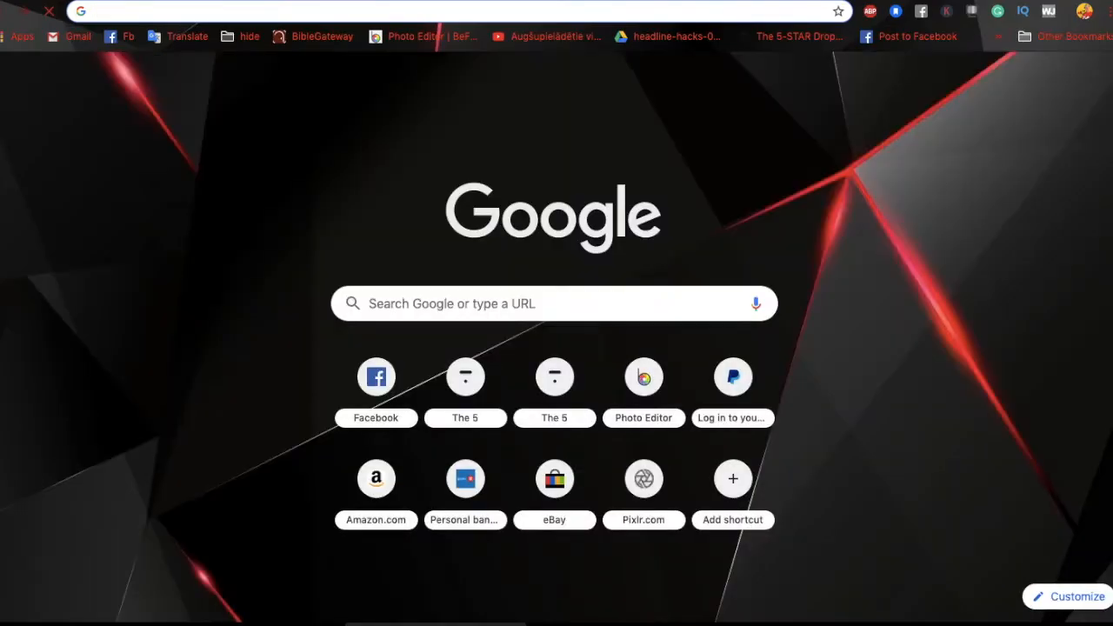
key(ctrl+v)
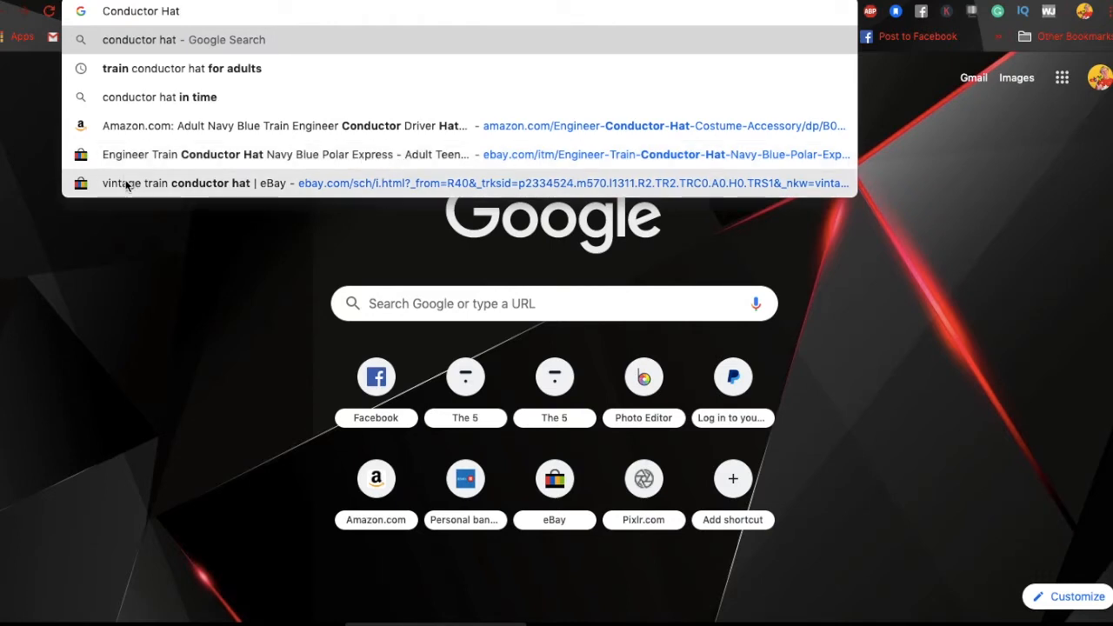
click(237, 157)
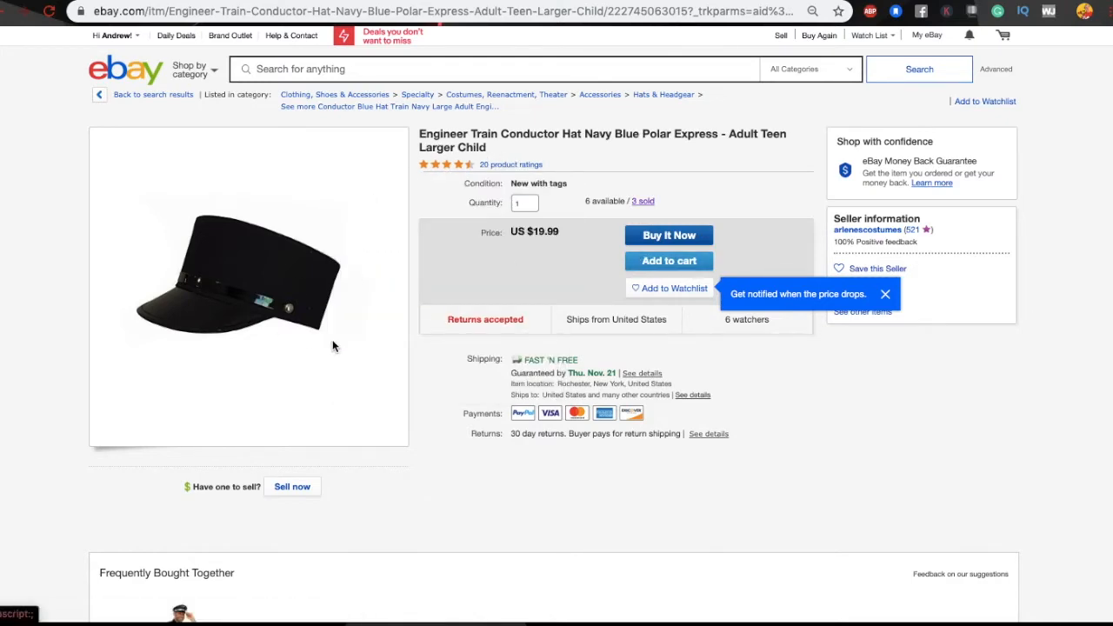
Step: Review the US $19.99 hat listing down to its item specifics, then go back to the Google start page
scroll(332, 346, down, 9)
scroll(332, 346, down, 3)
scroll(313, 321, up, 15)
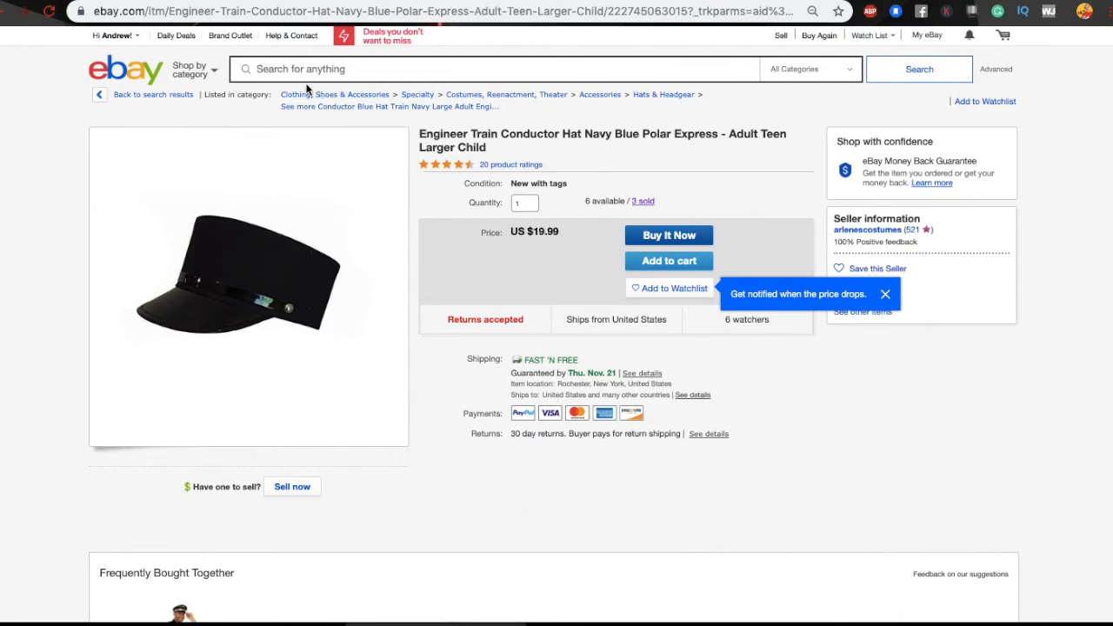
click(7, 9)
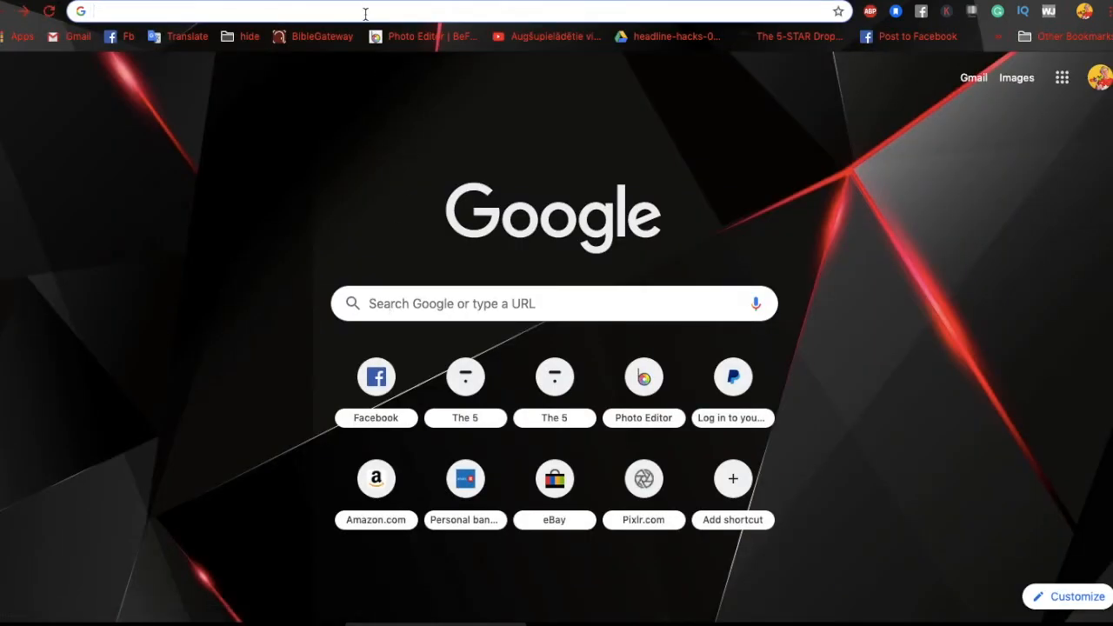
Step: Bring up eBay results for 'vintage train conductor hat' from the pasted 'Conductor Hat' search
key(super+v)
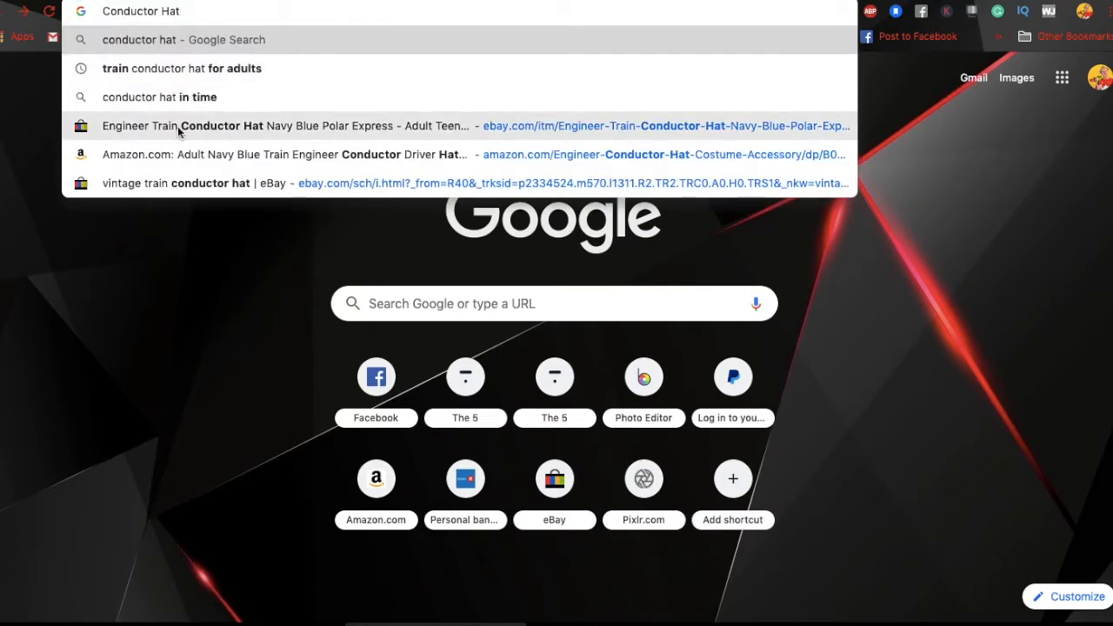
click(185, 183)
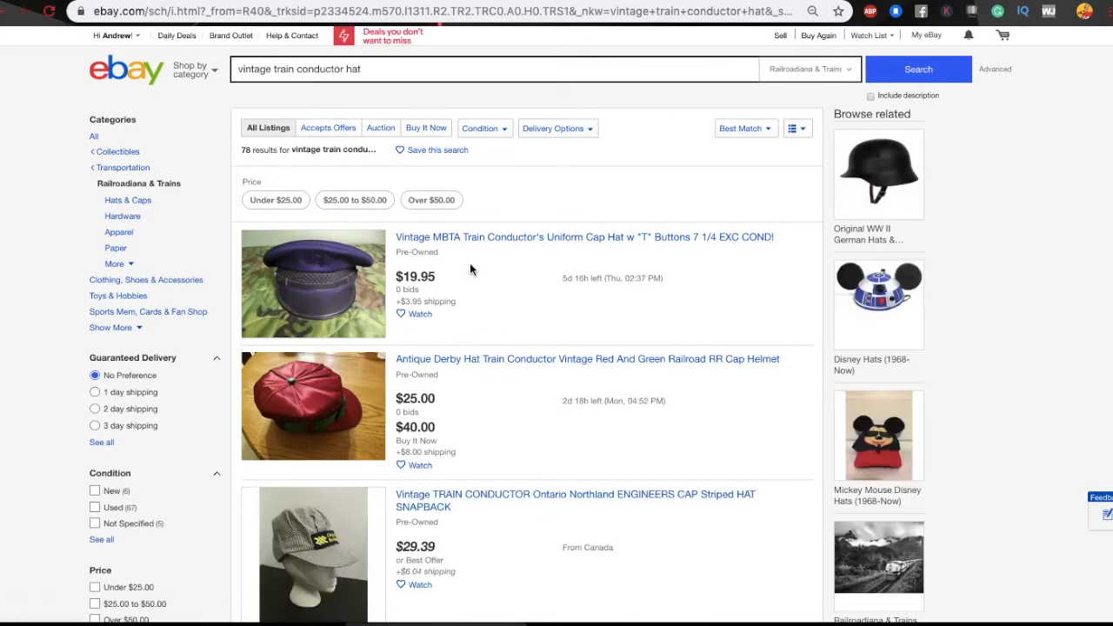
scroll(469, 269, down, 2)
scroll(469, 270, down, 6)
scroll(469, 270, up, 4)
scroll(469, 268, up, 4)
Step: Browse the first results page and open the US $99.99 Vintage HeadMaster Chicago Railroad cap
scroll(464, 329, down, 3)
scroll(466, 332, down, 8)
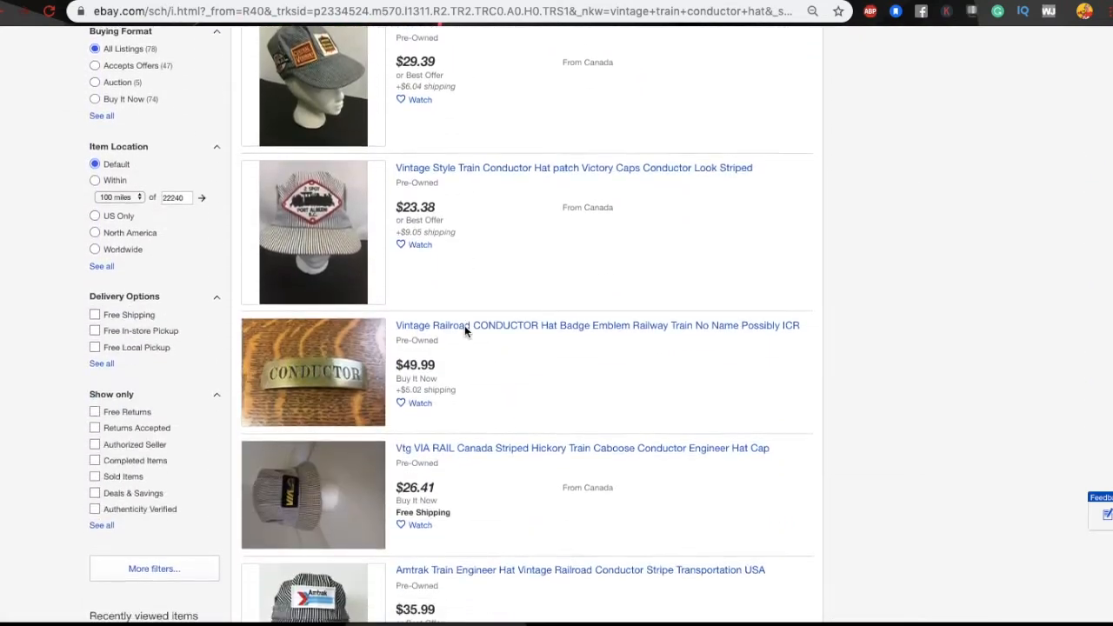
scroll(464, 329, down, 6)
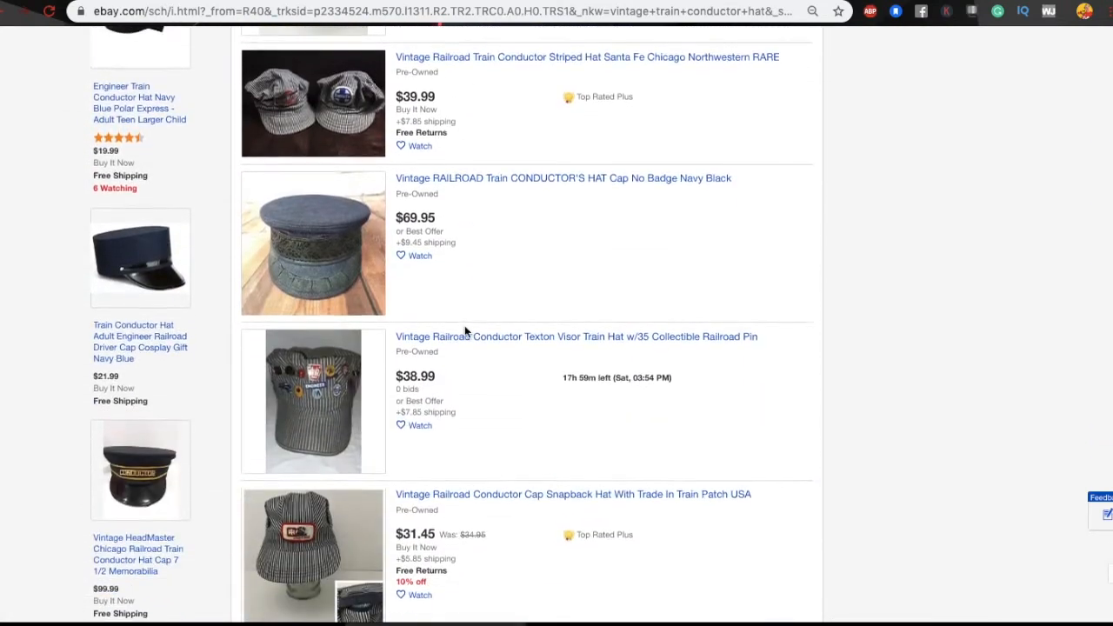
scroll(464, 329, down, 6)
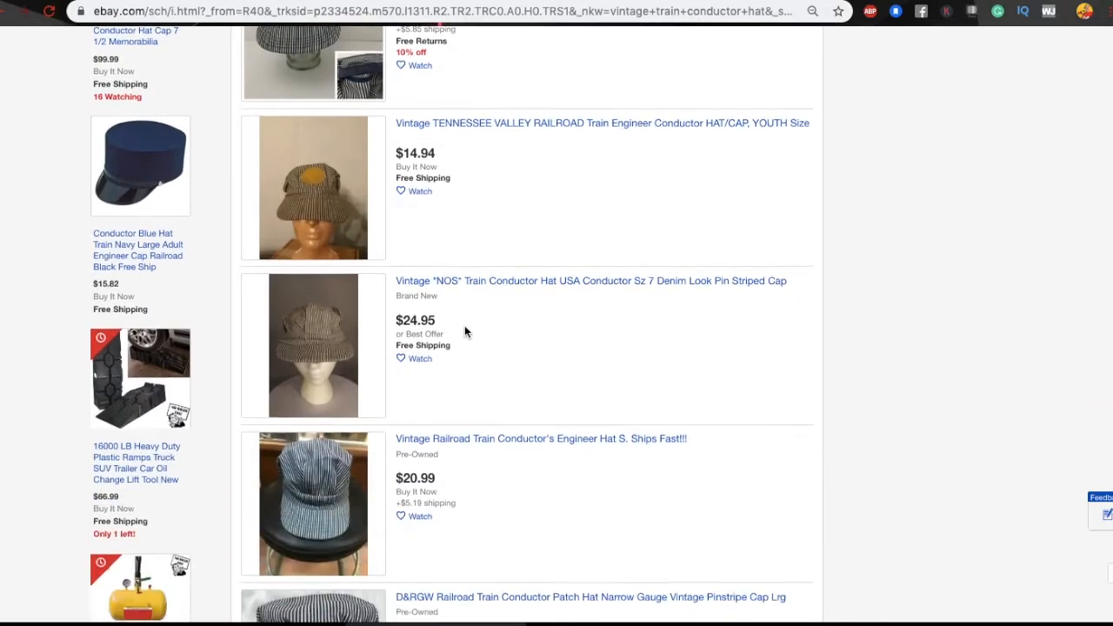
scroll(465, 330, down, 9)
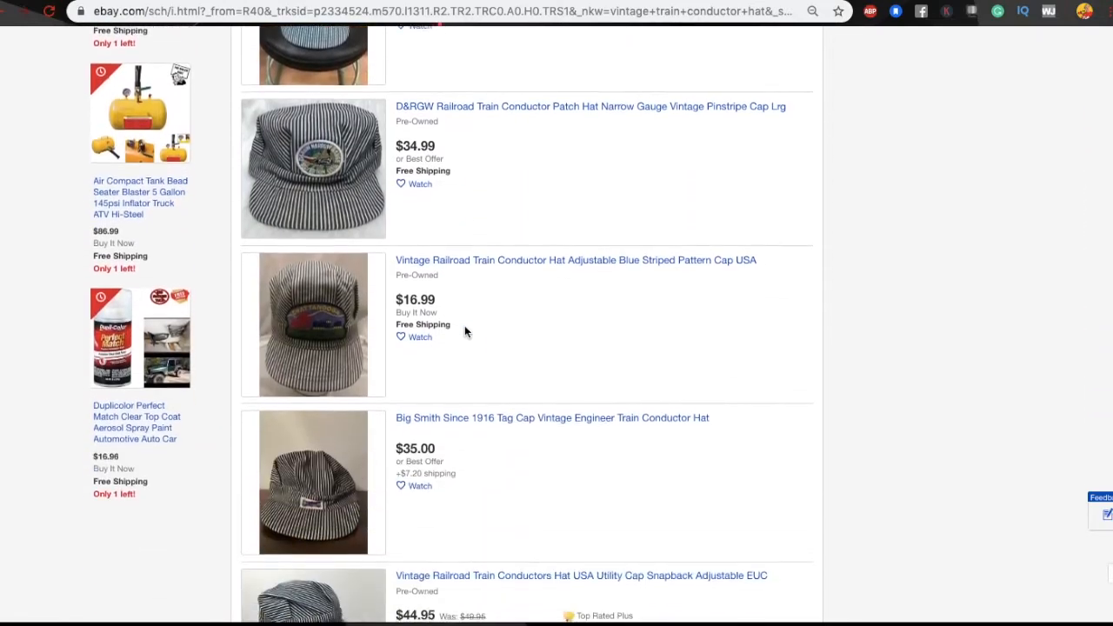
scroll(464, 331, down, 9)
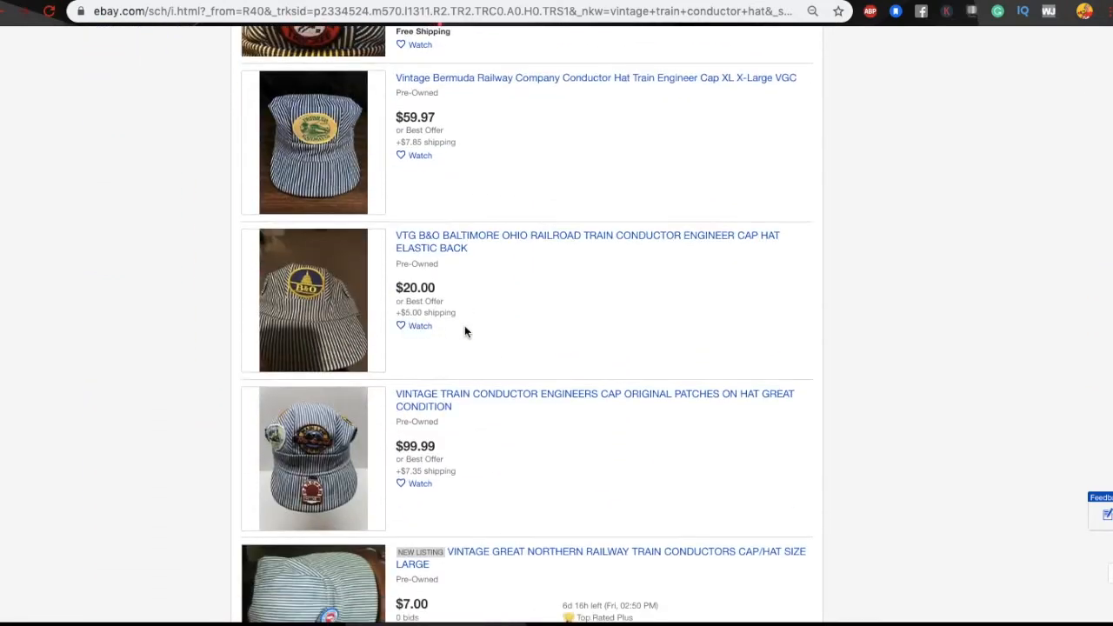
scroll(464, 331, down, 10)
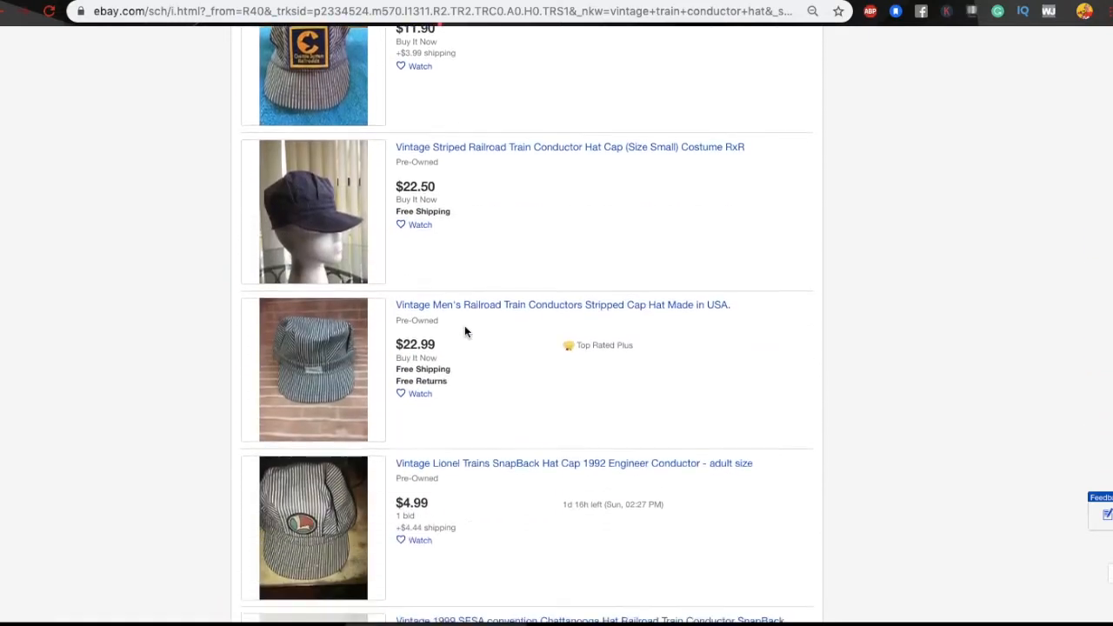
scroll(465, 331, down, 12)
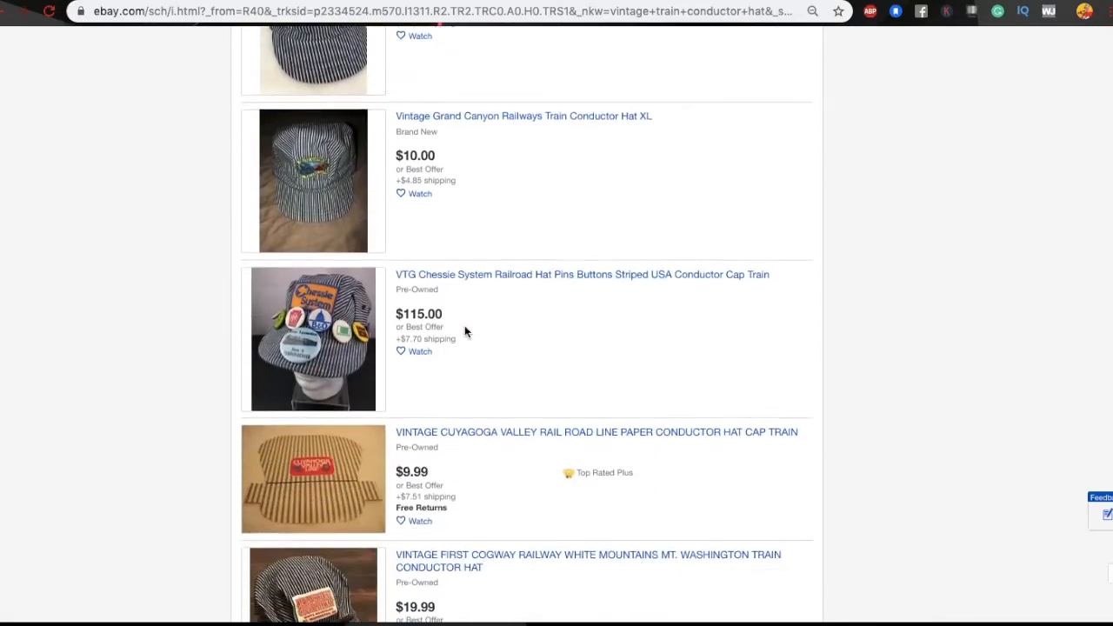
scroll(465, 331, down, 13)
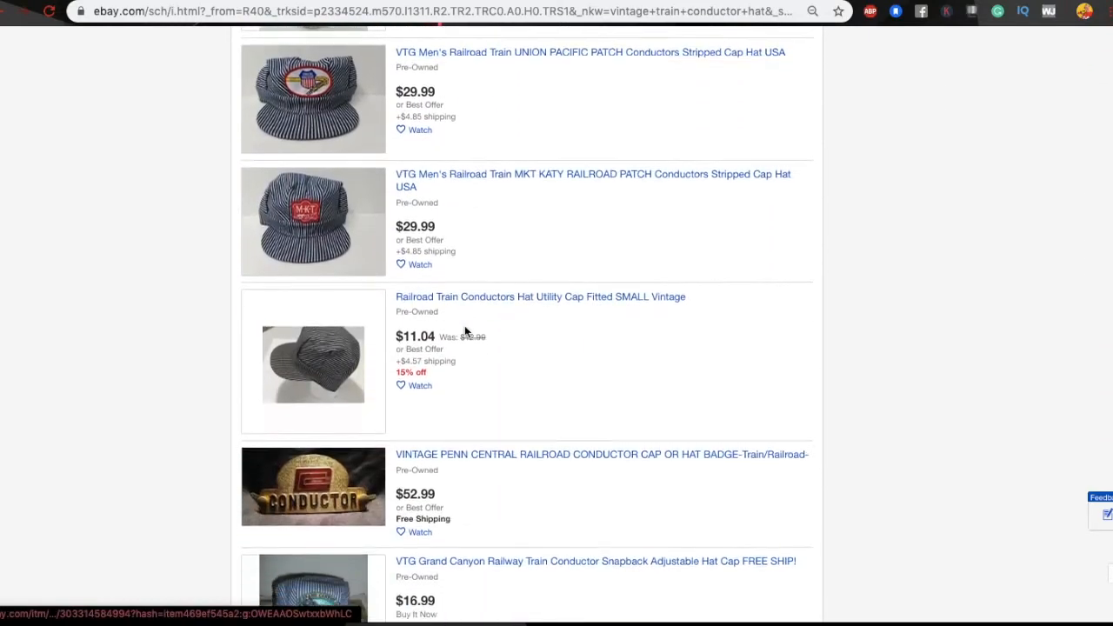
scroll(464, 332, down, 2)
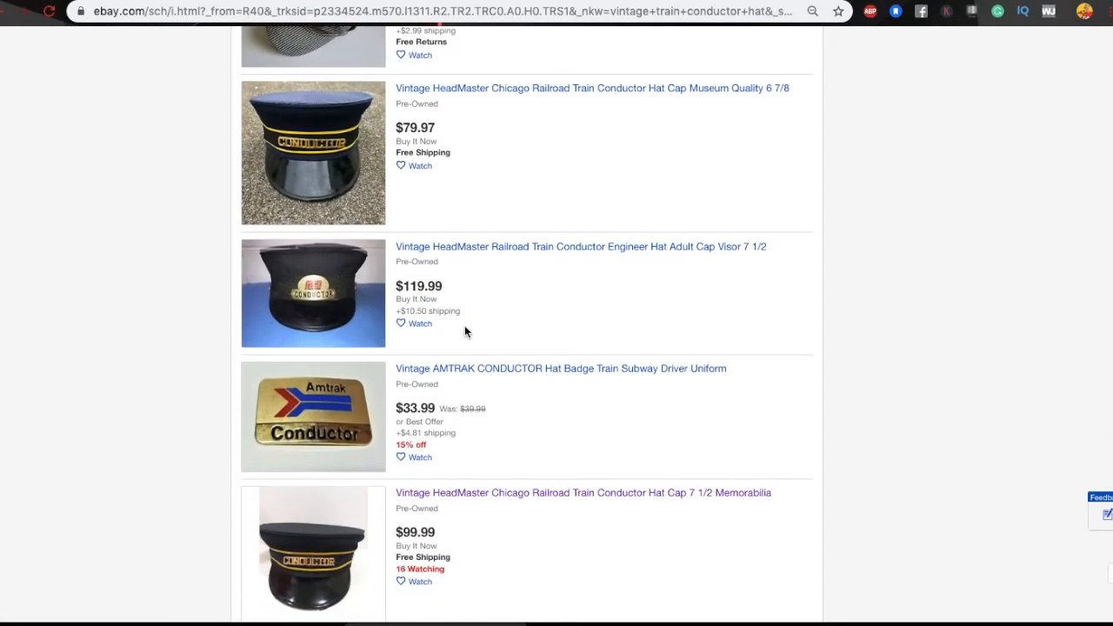
scroll(389, 317, down, 4)
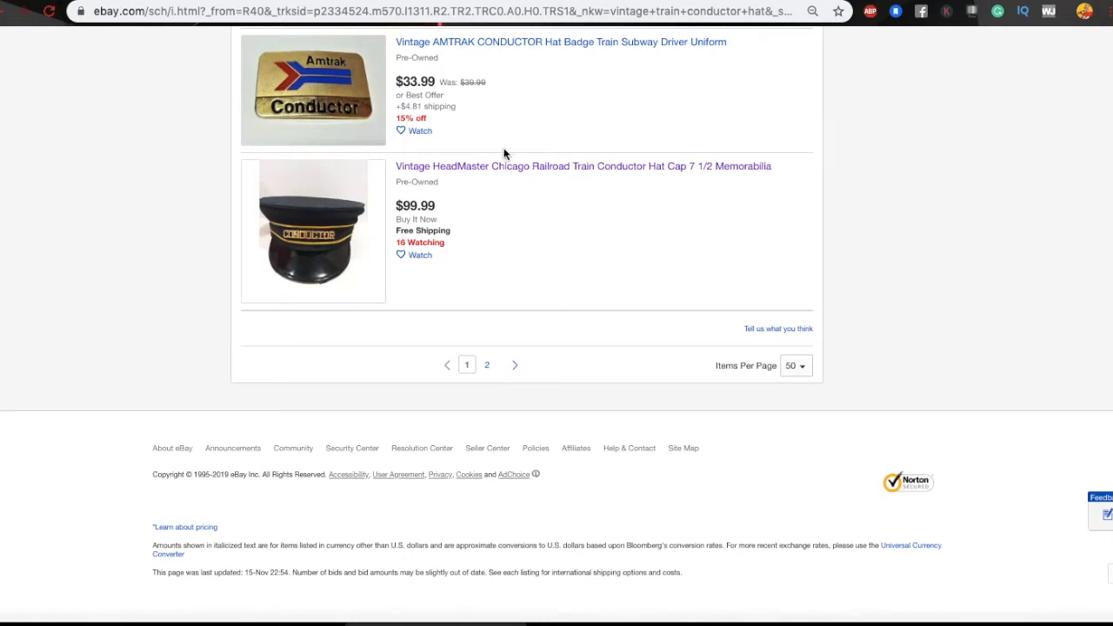
click(497, 169)
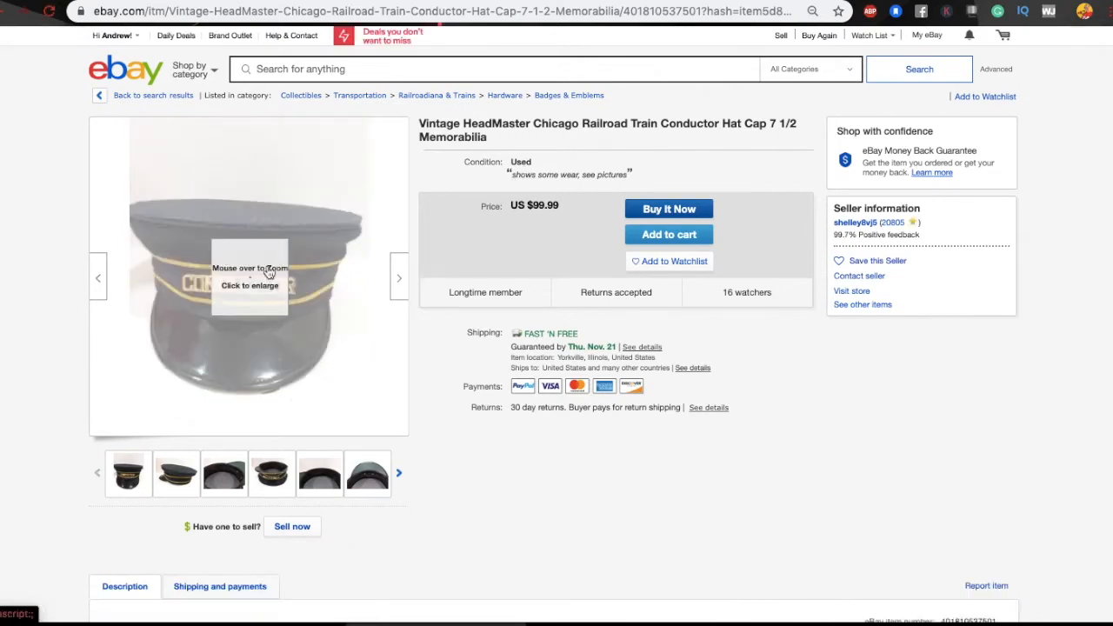
mouse_move(257, 269)
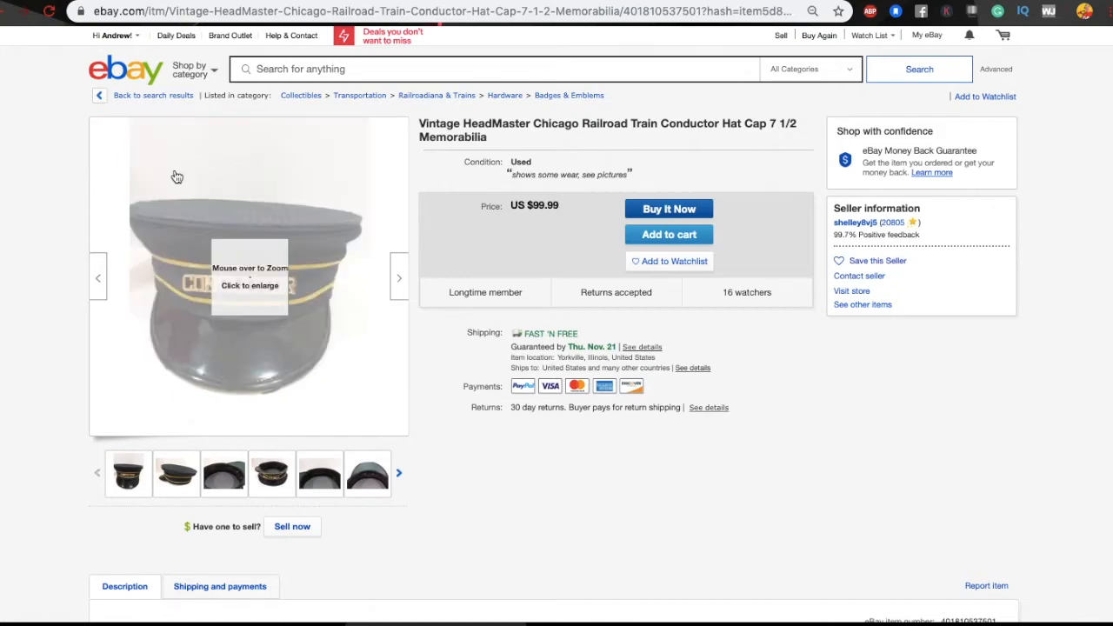
click(3, 11)
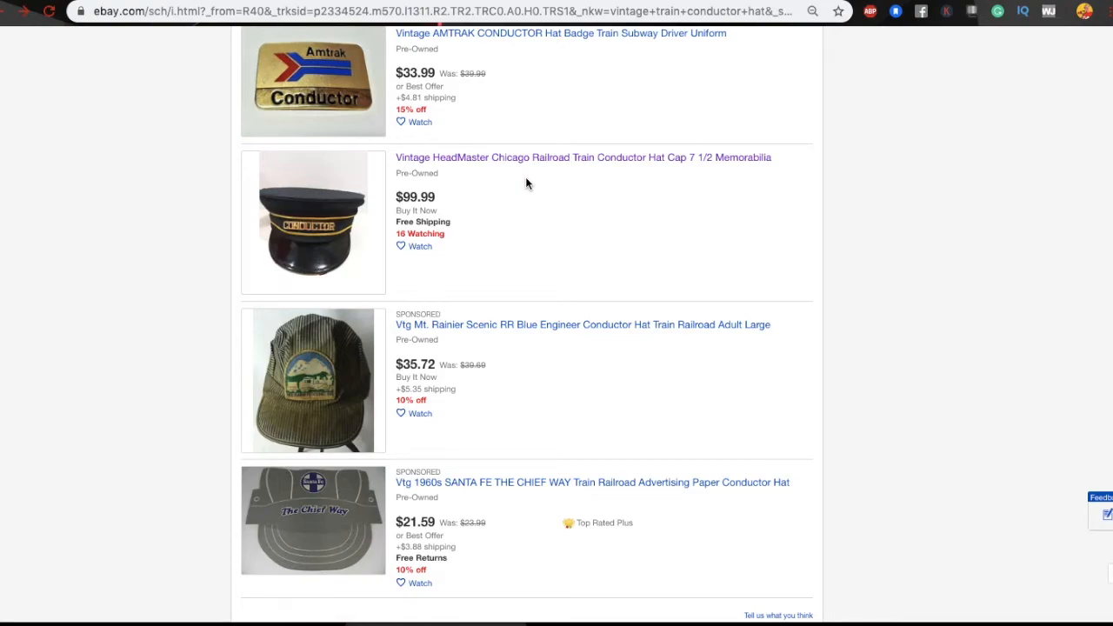
click(2, 12)
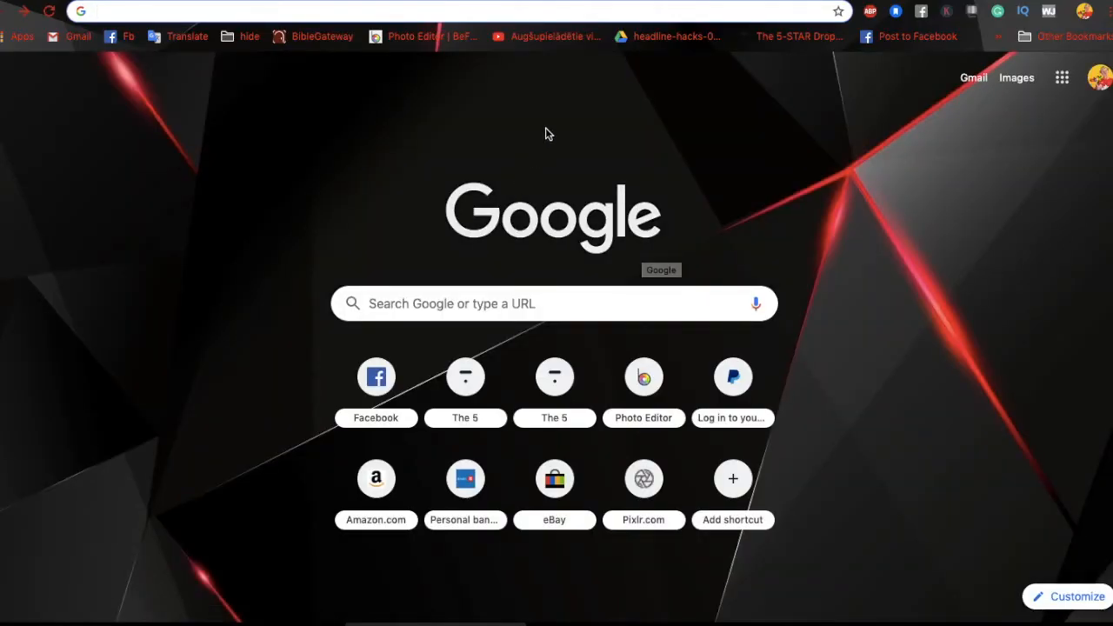
text(Conductor Hat)
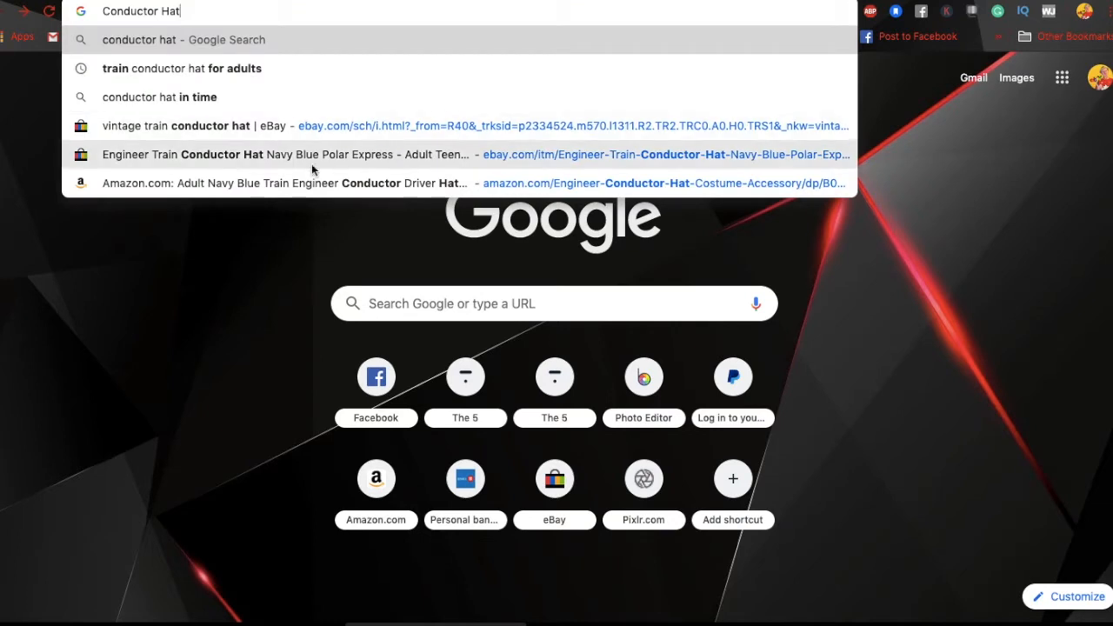
click(161, 155)
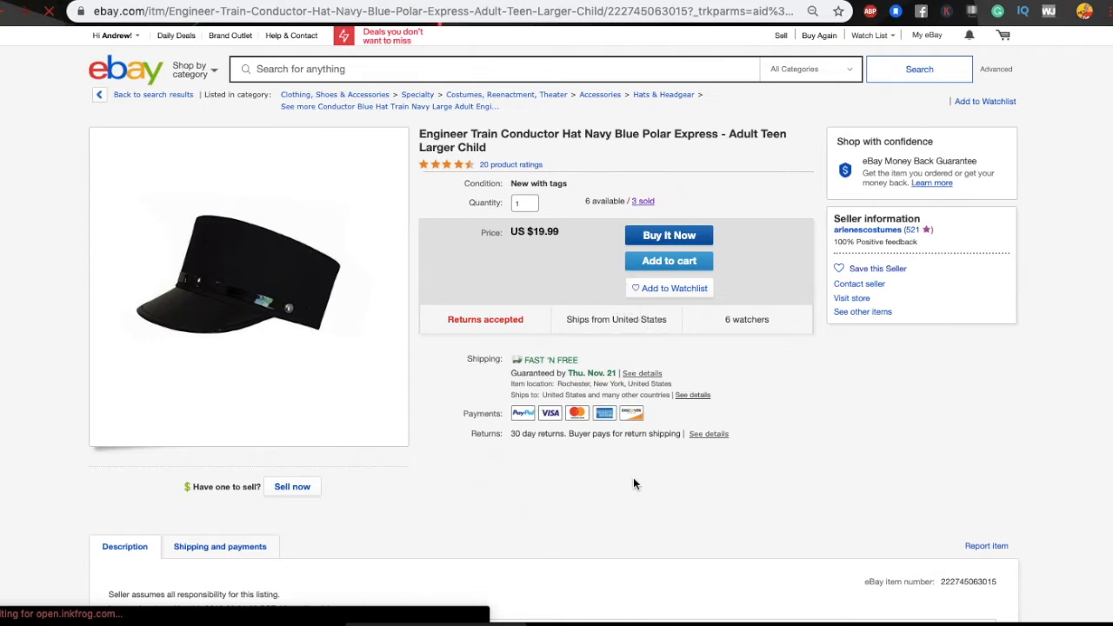
scroll(633, 484, down, 3)
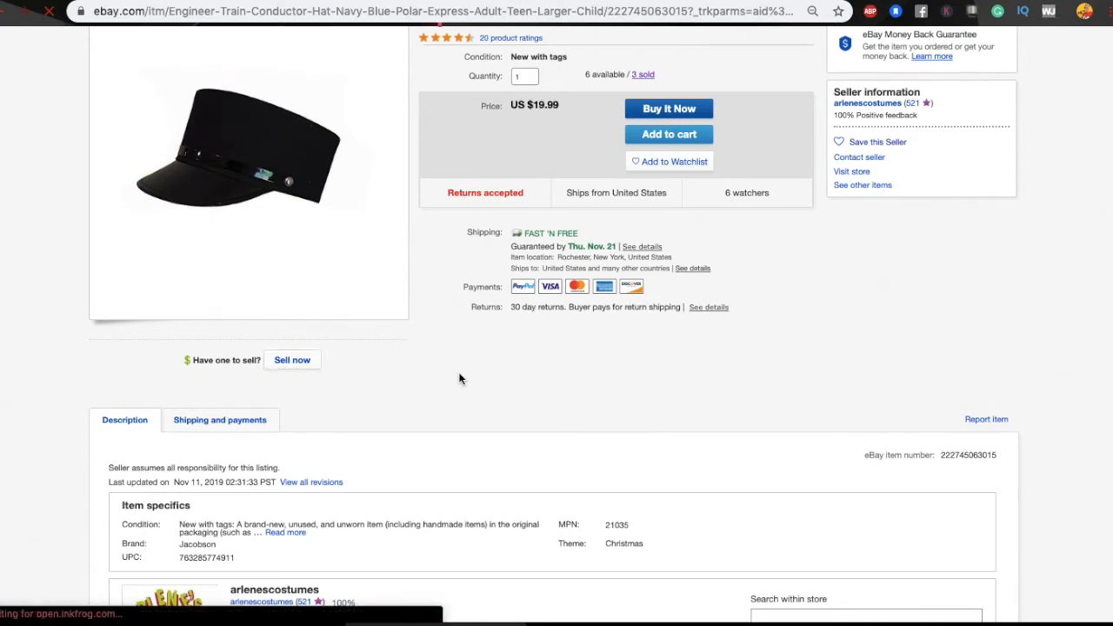
scroll(460, 379, up, 3)
scroll(460, 379, down, 2)
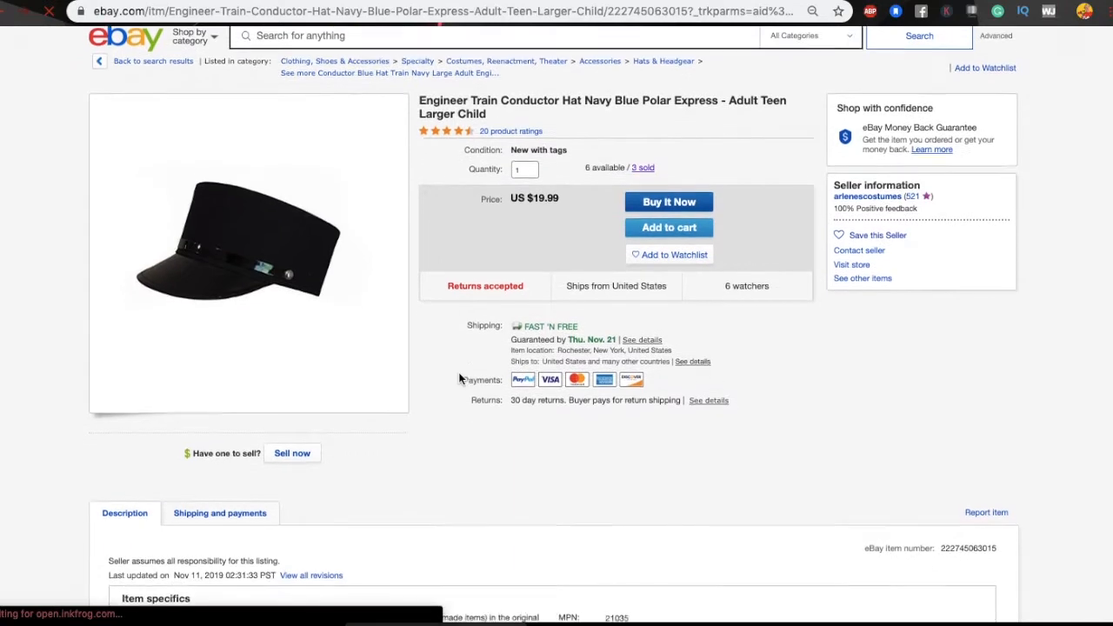
scroll(460, 379, up, 1)
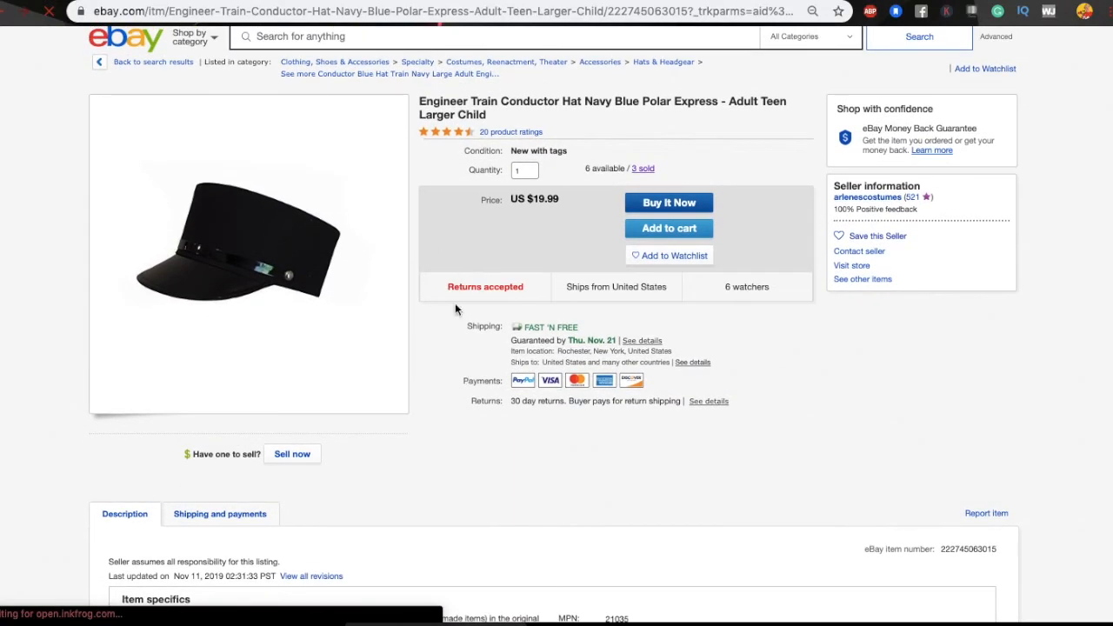
Step: Start a 'Sell now' listing prefilled from the navy hat and review its title and item specifics
click(292, 458)
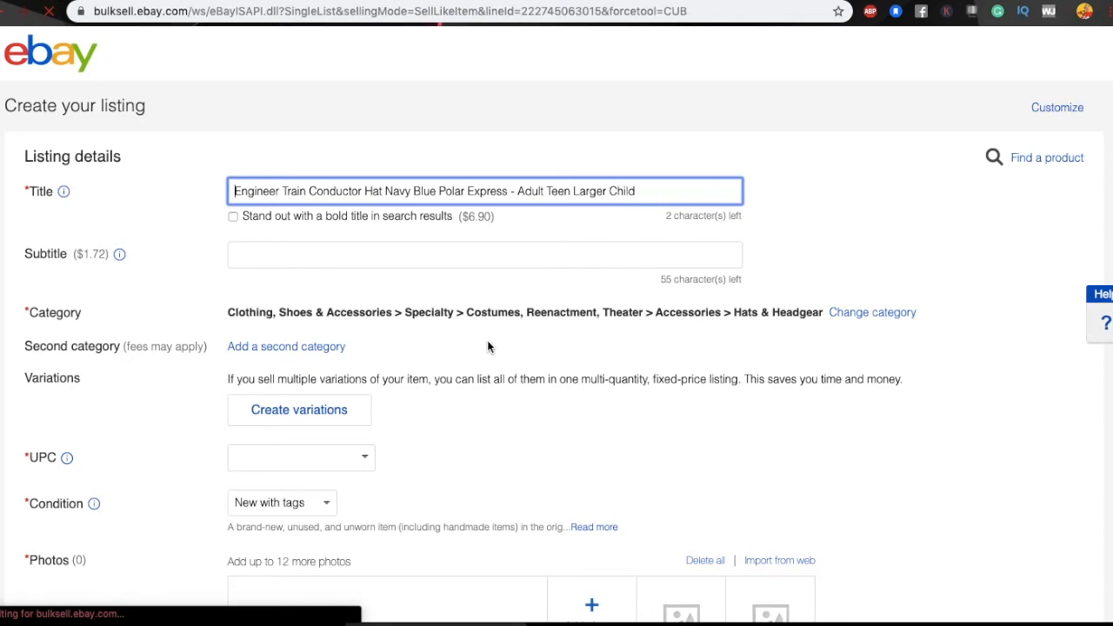
scroll(487, 346, down, 5)
scroll(487, 346, down, 8)
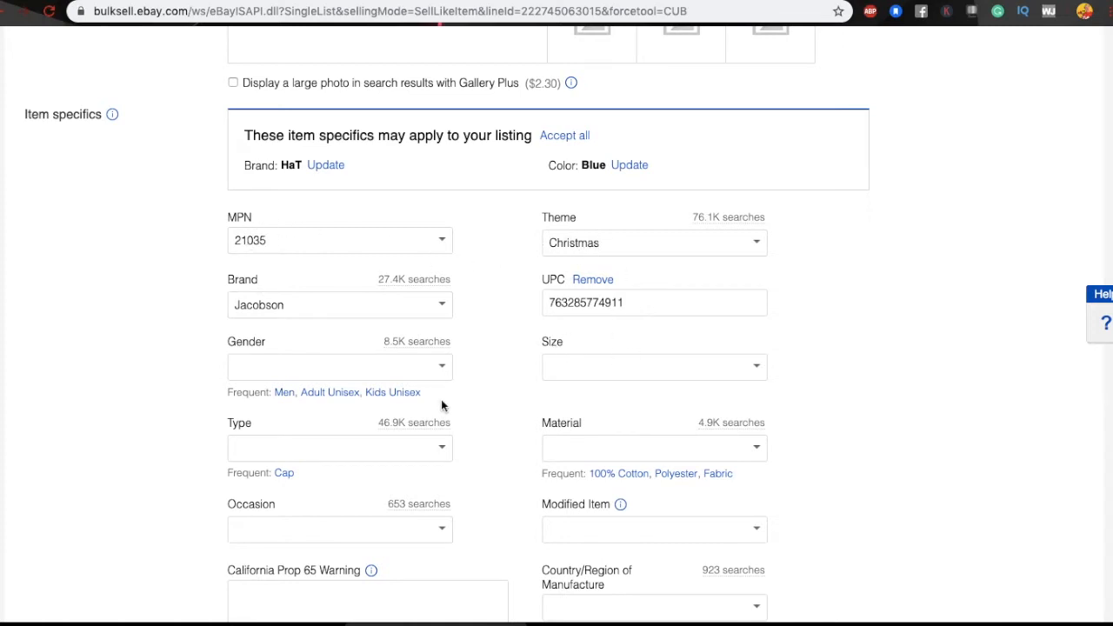
scroll(437, 485, down, 2)
scroll(437, 484, up, 3)
scroll(437, 484, up, 10)
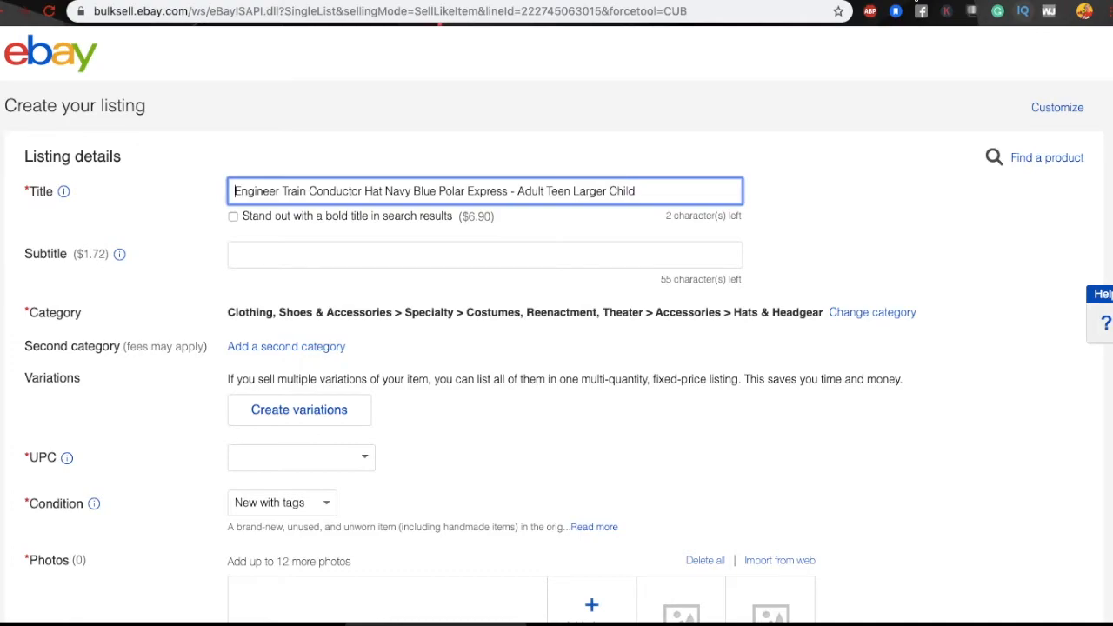
key(ctrl+t)
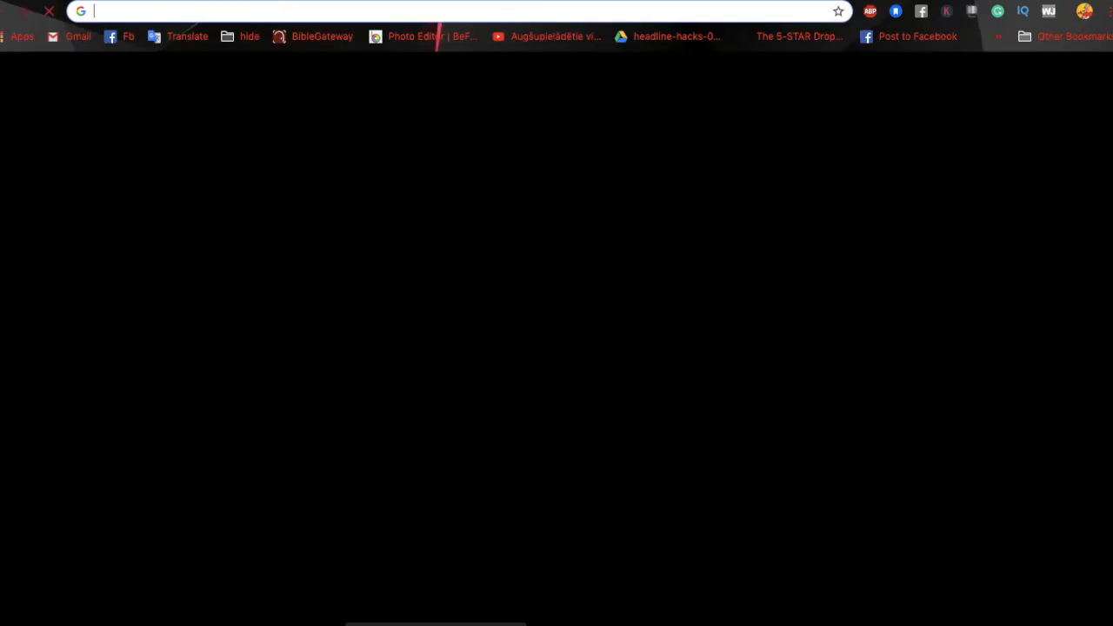
Step: Google 'train conductor hat for adults' and view the related keyword suggestions
text(Conductor Hat)
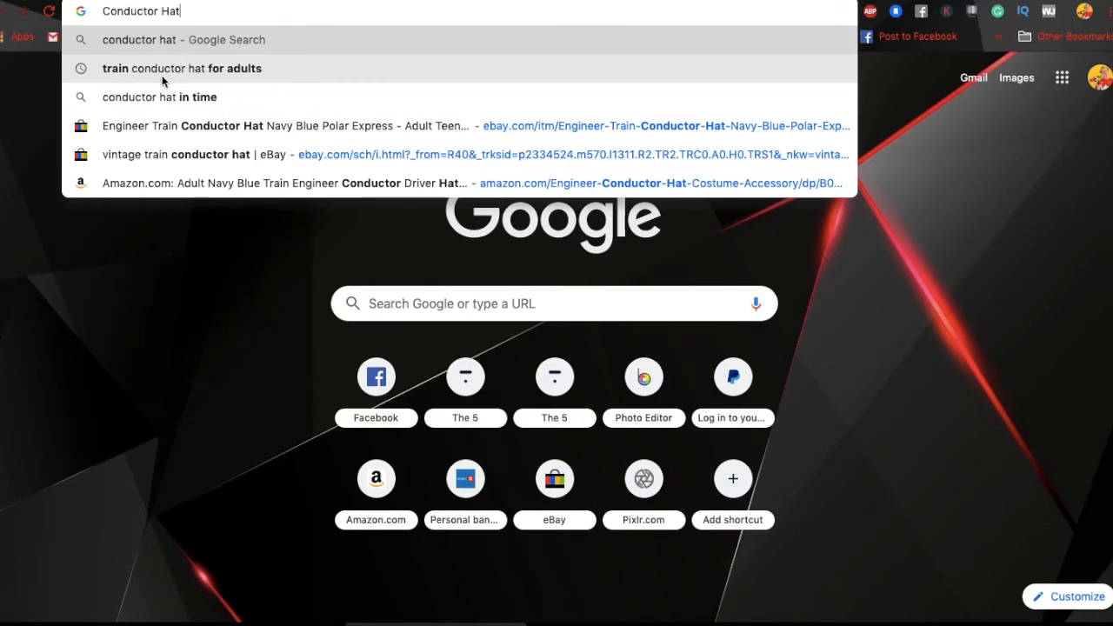
click(273, 68)
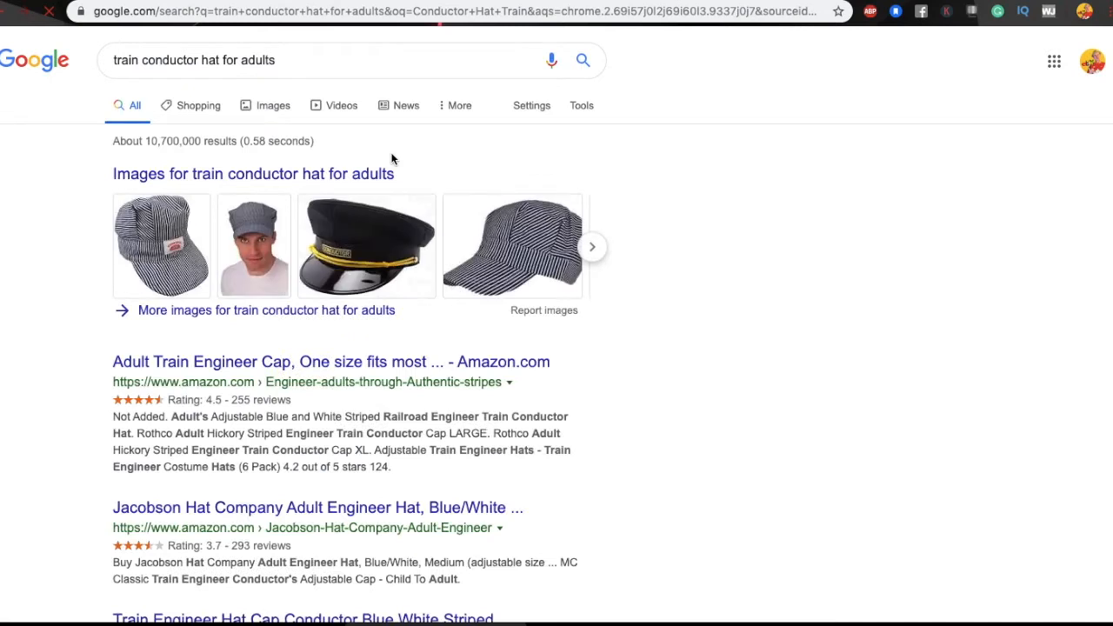
triple_click(301, 60)
key(ctrl+c)
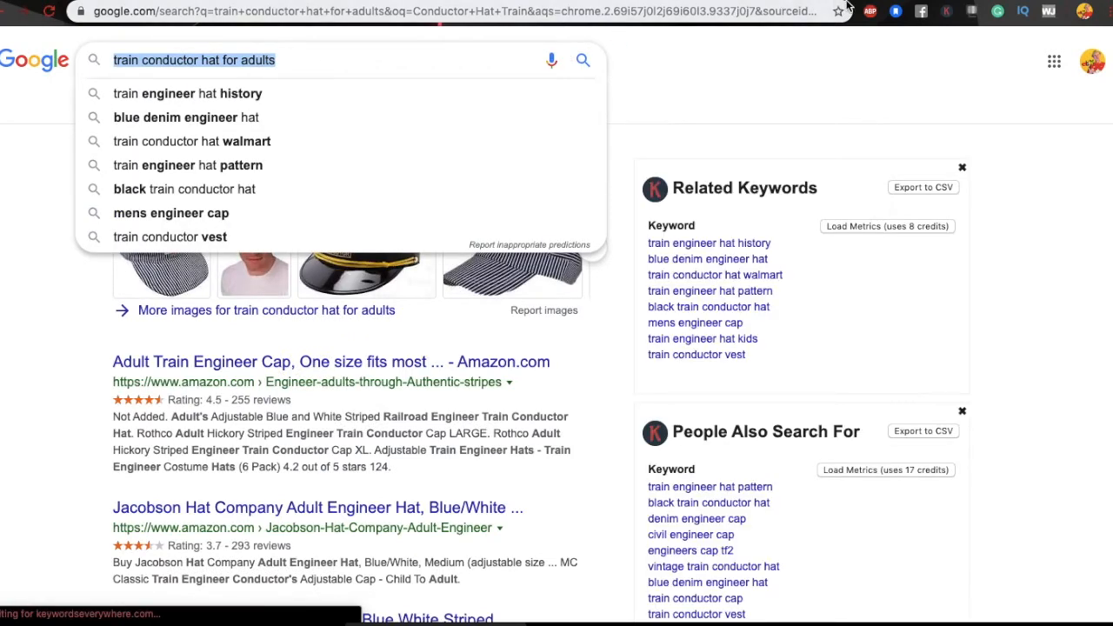
mouse_move(446, 624)
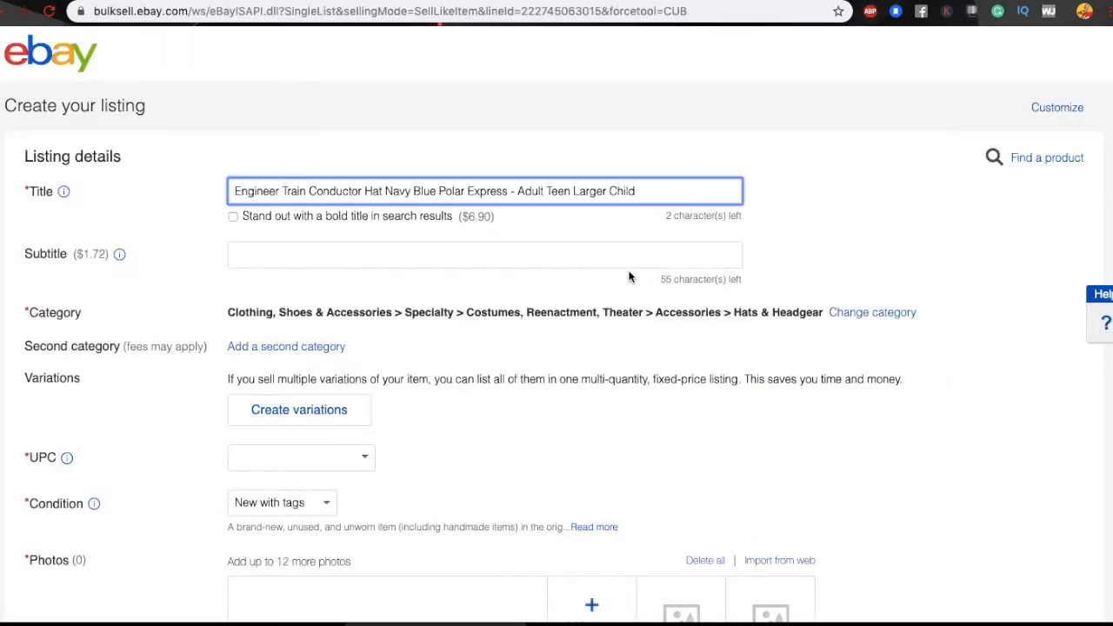
Step: Put 'train conductor hat for adults' at the top of the item description, then return to Google
scroll(423, 492, down, 15)
scroll(501, 204, down, 5)
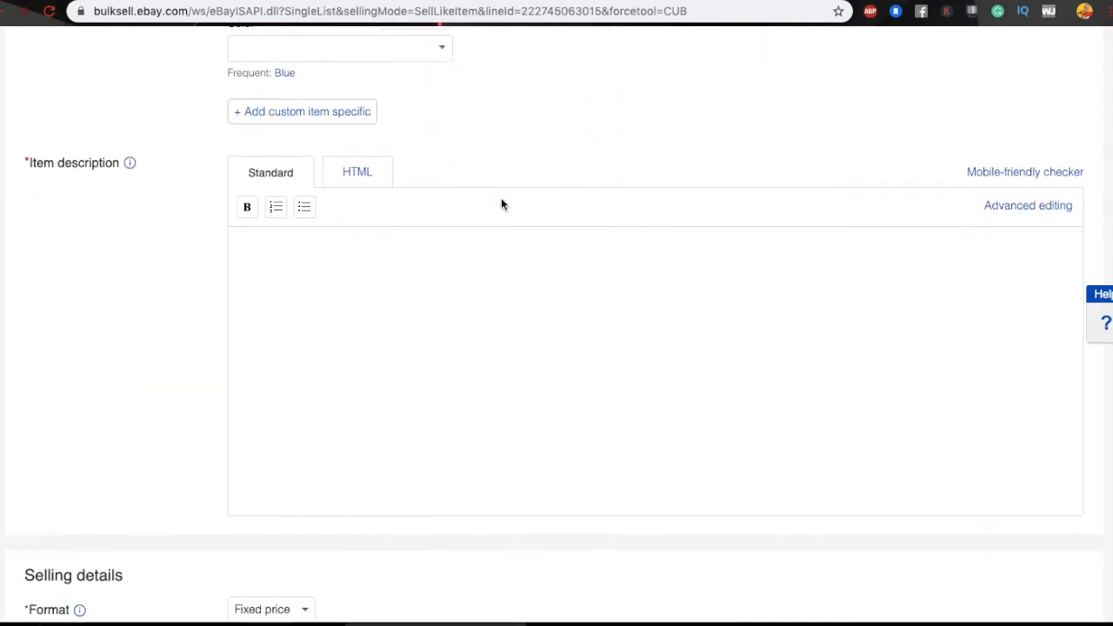
click(427, 219)
key(Return)
key(Return)
key(ctrl+v)
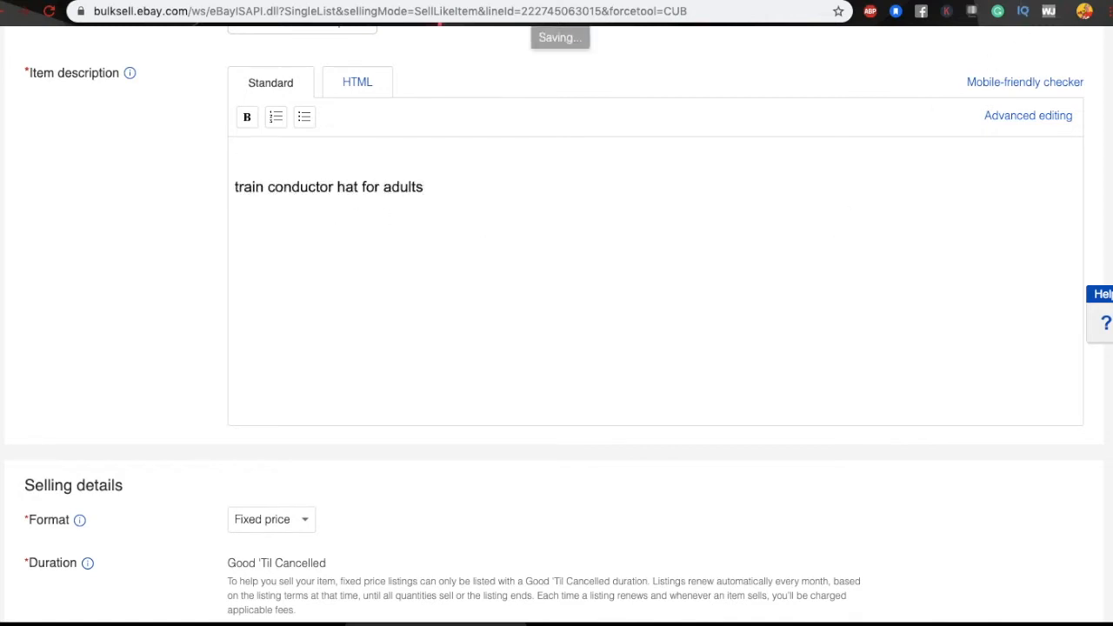
click(924, 1)
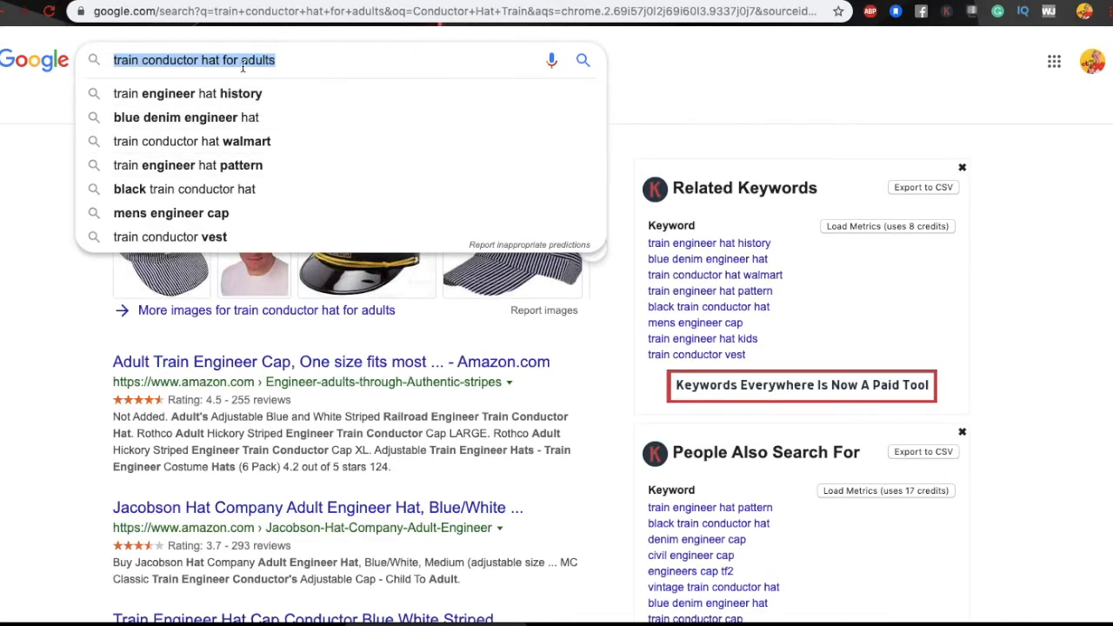
Step: Trim the Google query down to 'conductor hat'
click(143, 60)
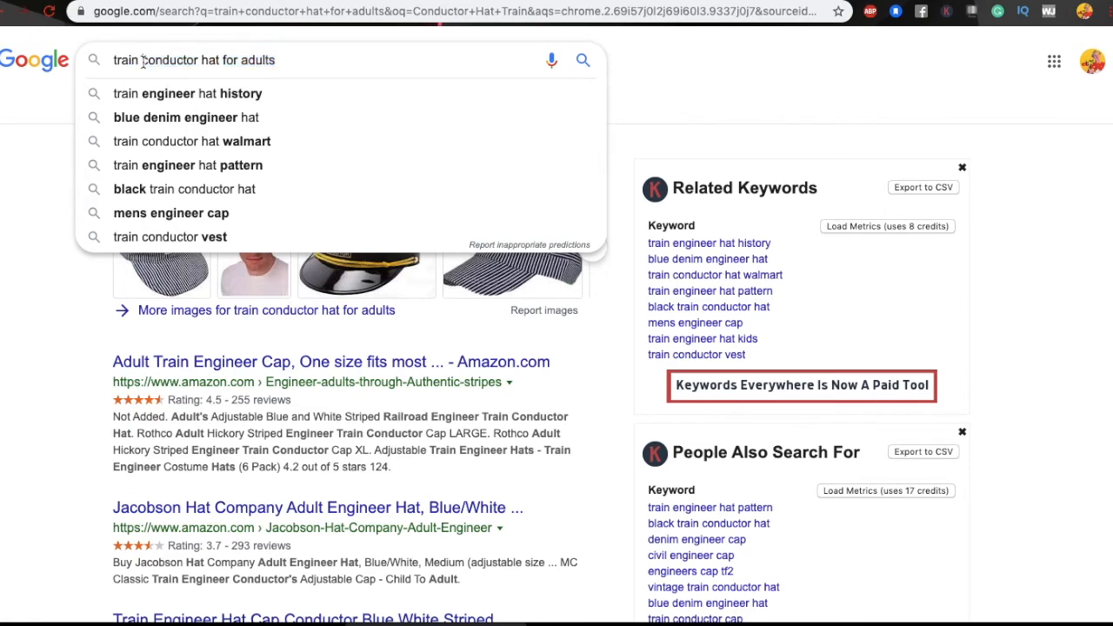
key(BackSpace)
key(BackSpace)
key(BackSpace)
key(BackSpace)
key(BackSpace)
key(BackSpace)
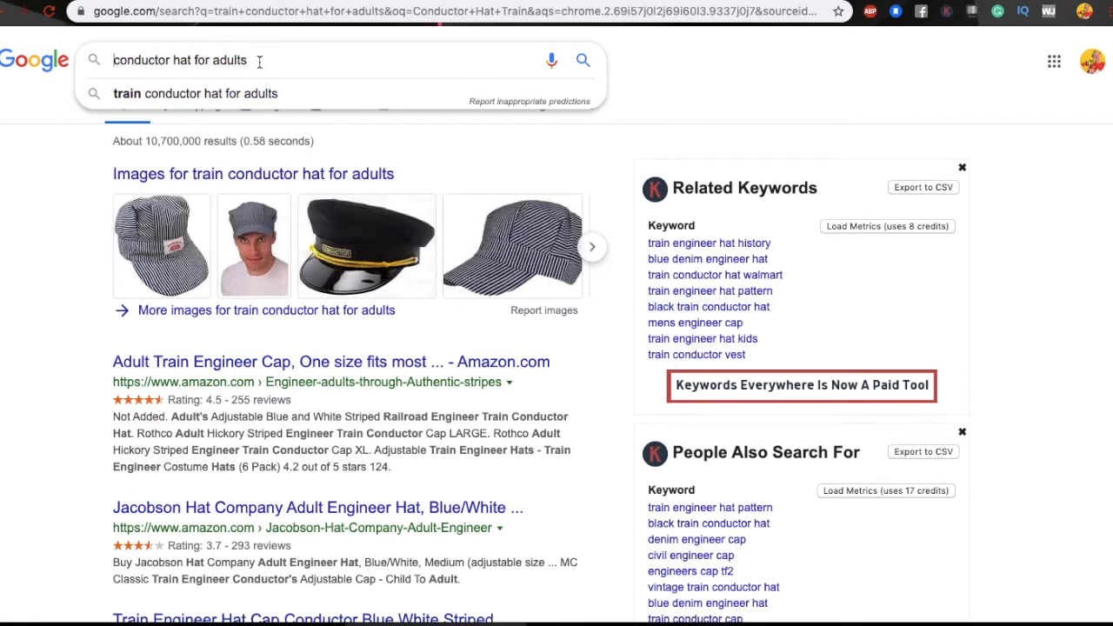
key(BackSpace)
key(BackSpace)
key(BackSpace)
key(BackSpace)
key(BackSpace)
key(BackSpace)
key(BackSpace)
key(BackSpace)
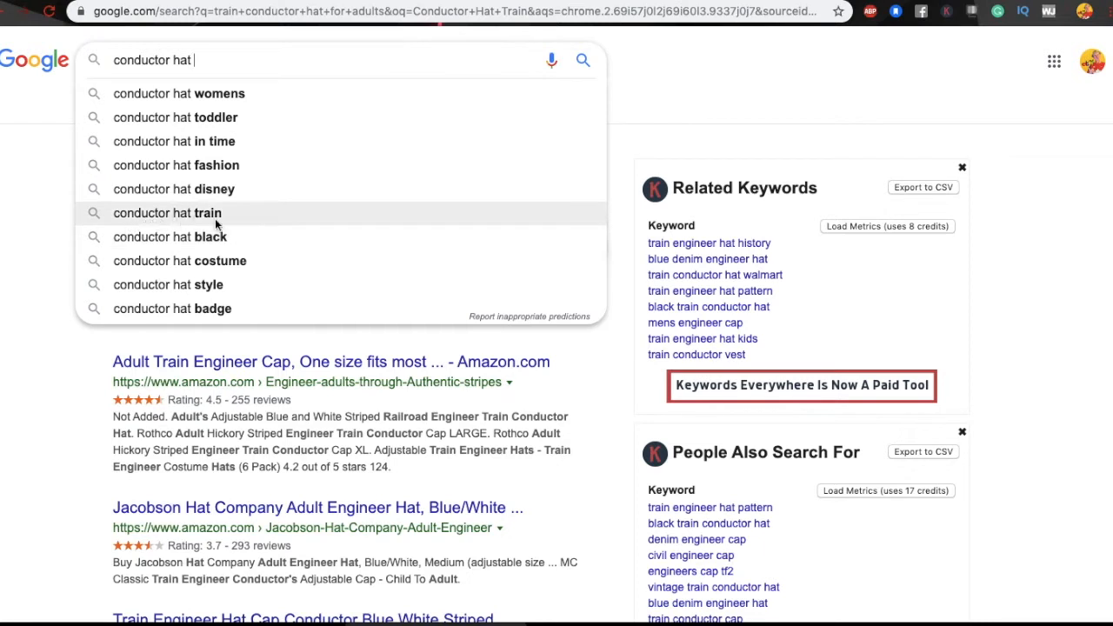
key(BackSpace)
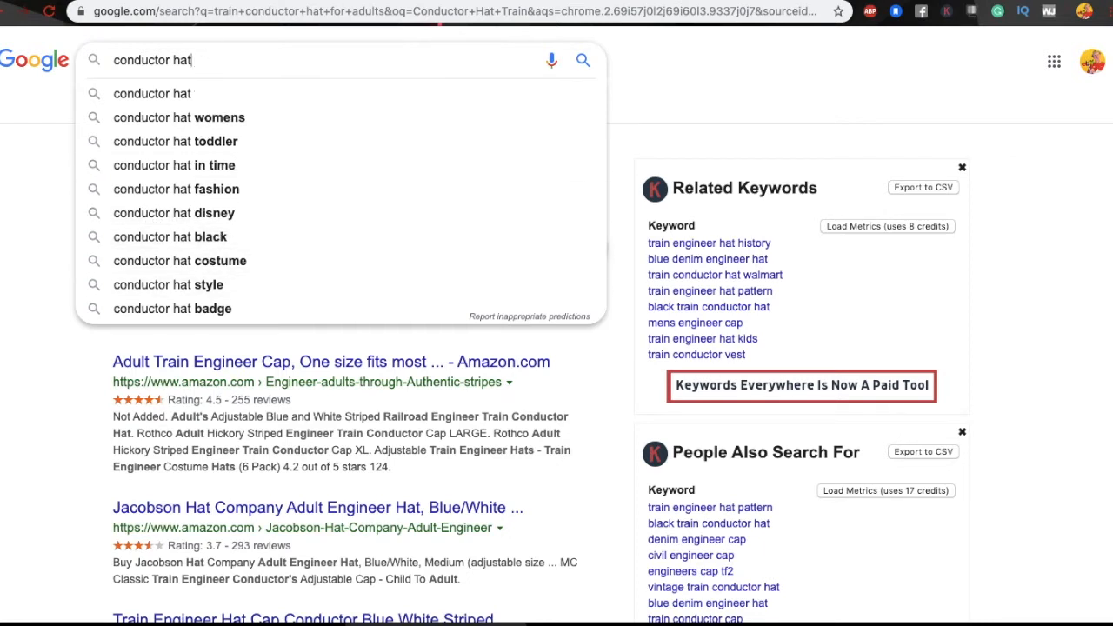
Step: Search 'vintage train conductor hat' and view its related keywords
click(115, 63)
text(vintage)
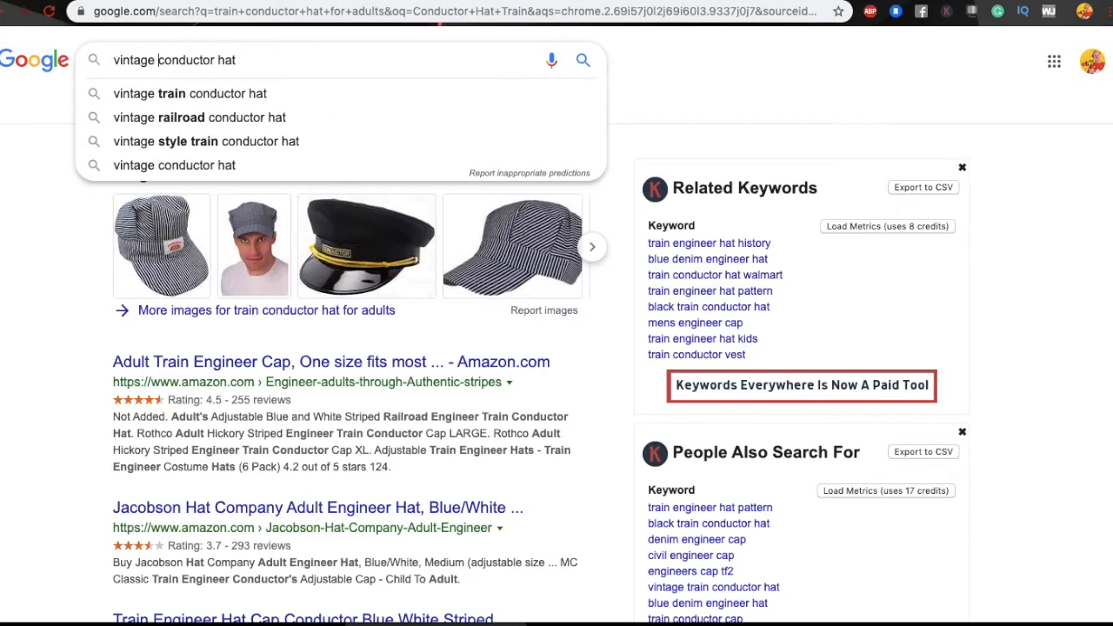
click(169, 94)
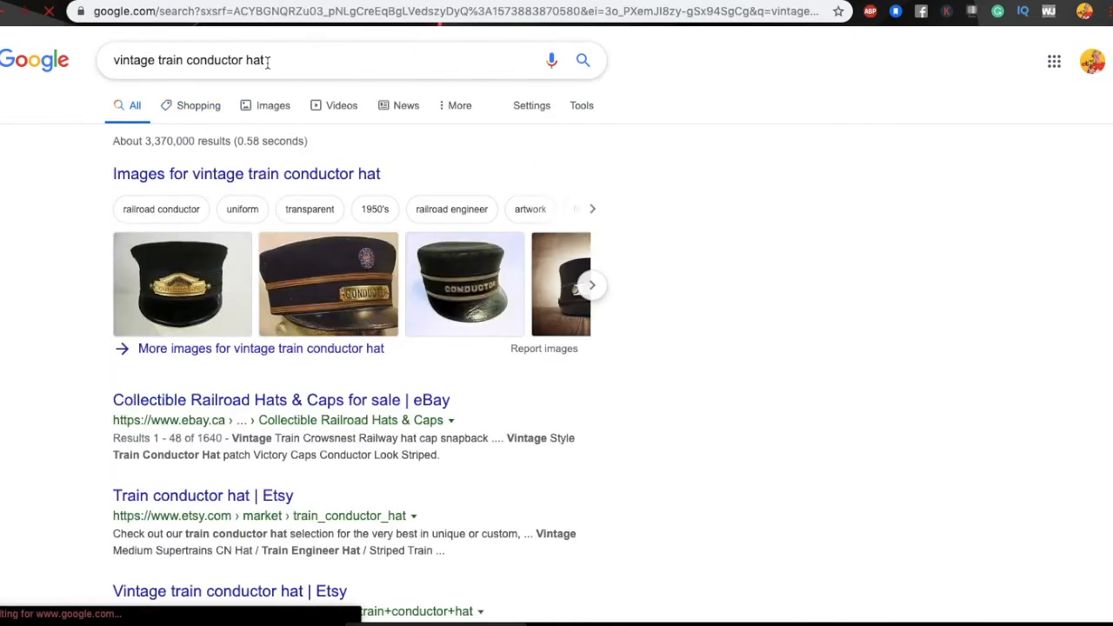
triple_click(267, 61)
key(super+c)
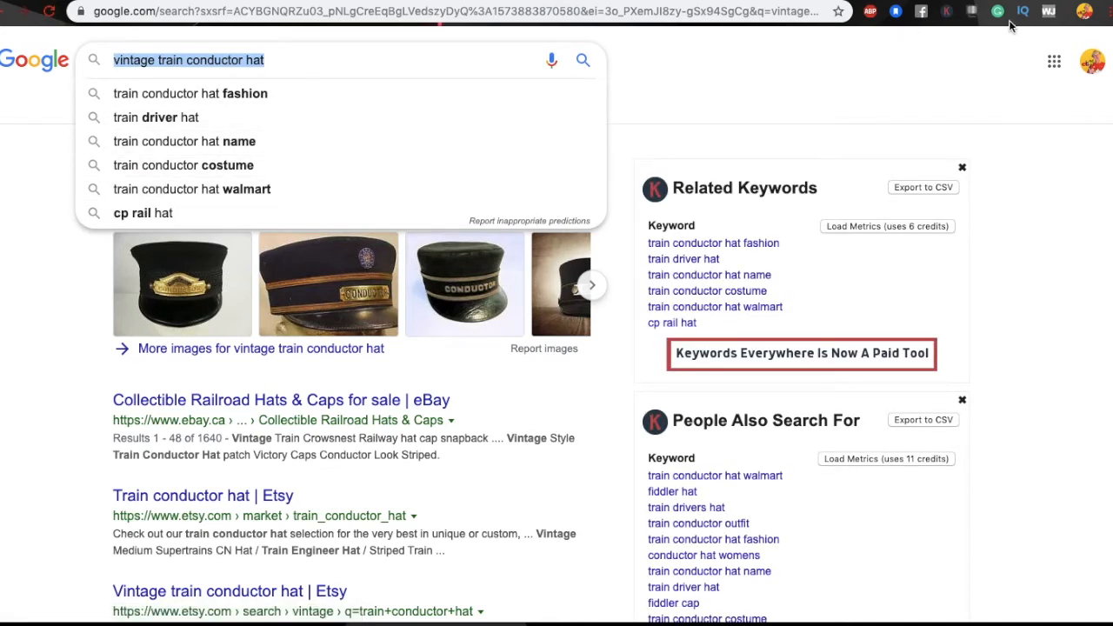
key(ctrl+t)
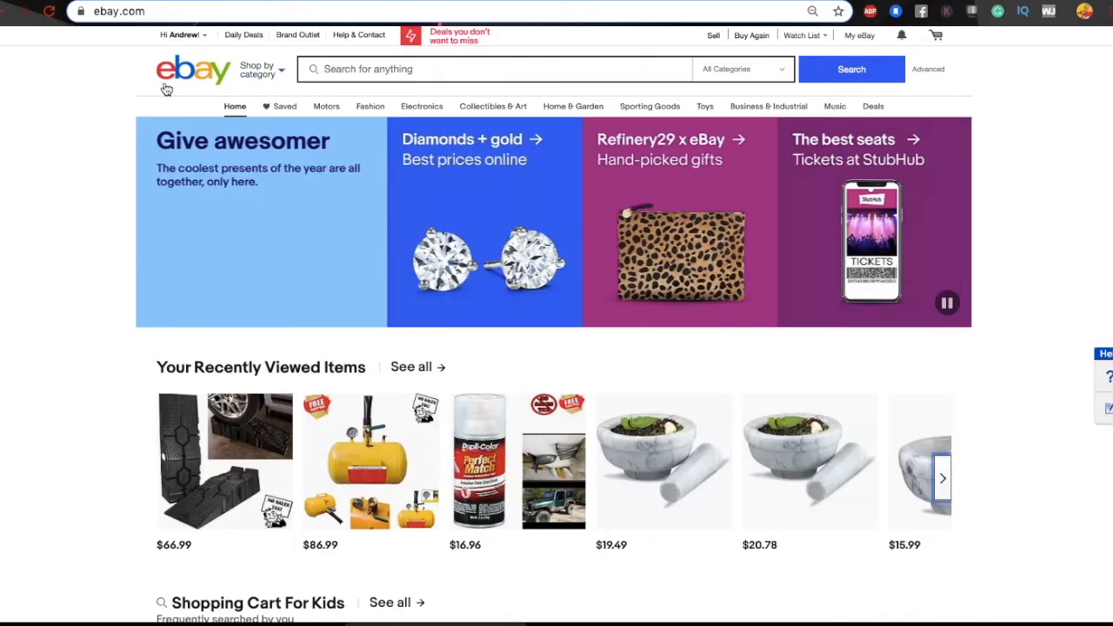
Step: Search eBay for 'vintage train conductor hat'
click(343, 71)
key(super+v)
key(Return)
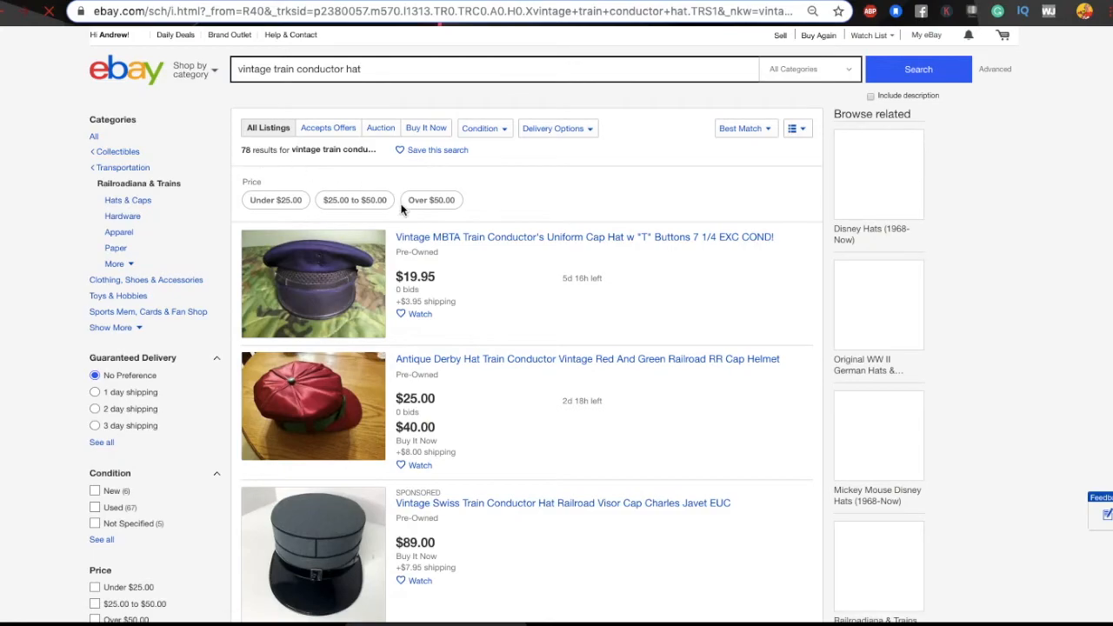
Step: Browse through the vintage train conductor hat results before returning to the listing form
scroll(492, 392, down, 15)
scroll(492, 392, down, 20)
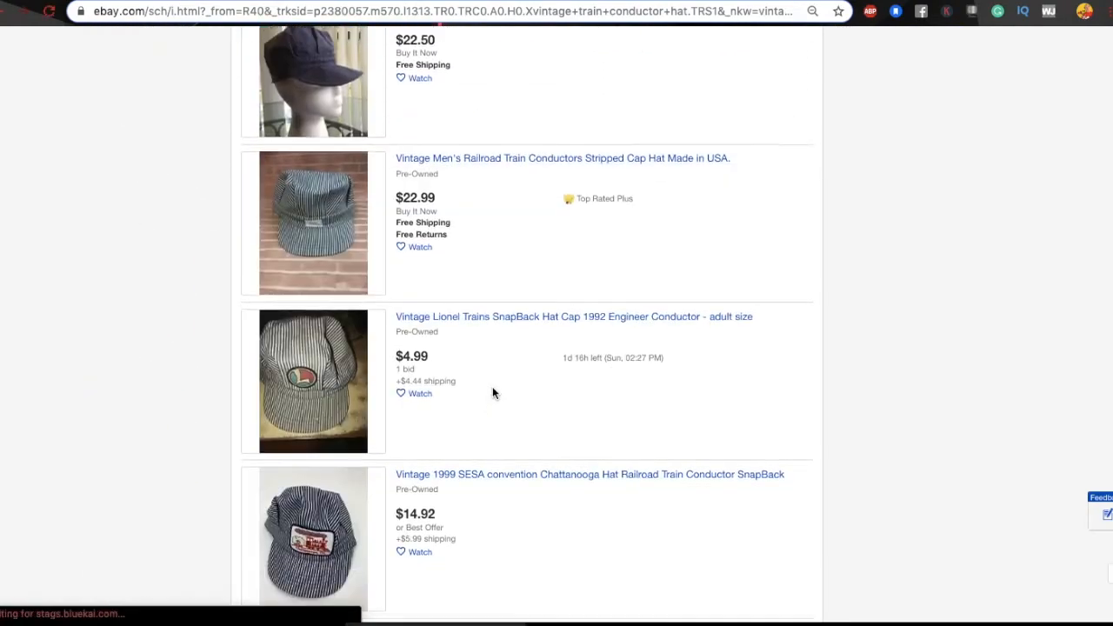
scroll(492, 392, down, 20)
scroll(492, 392, down, 4)
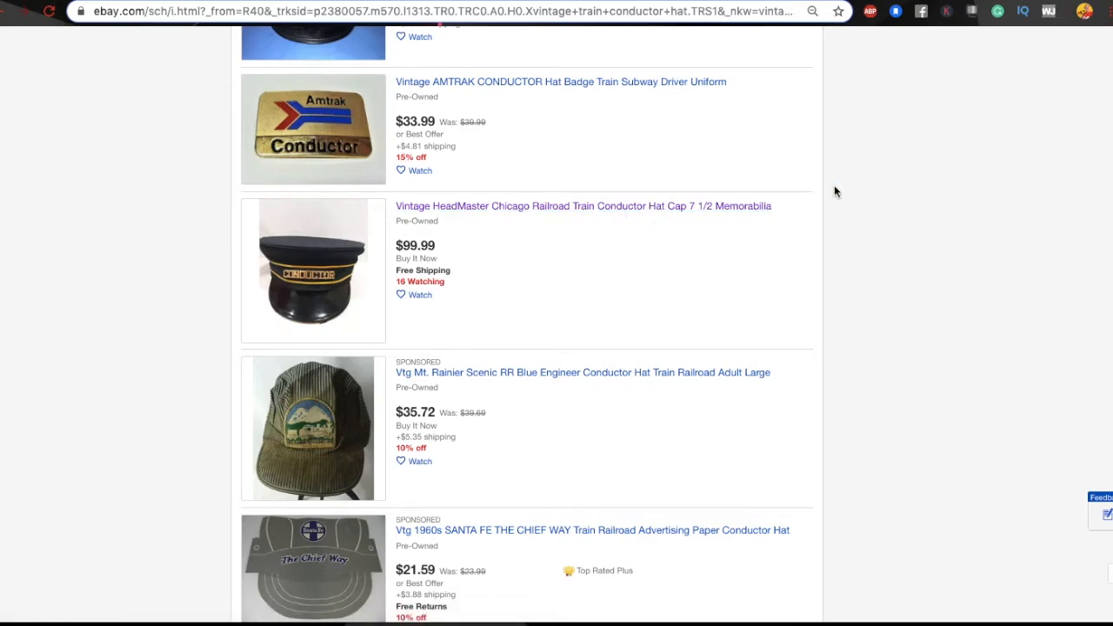
scroll(470, 467, down, 20)
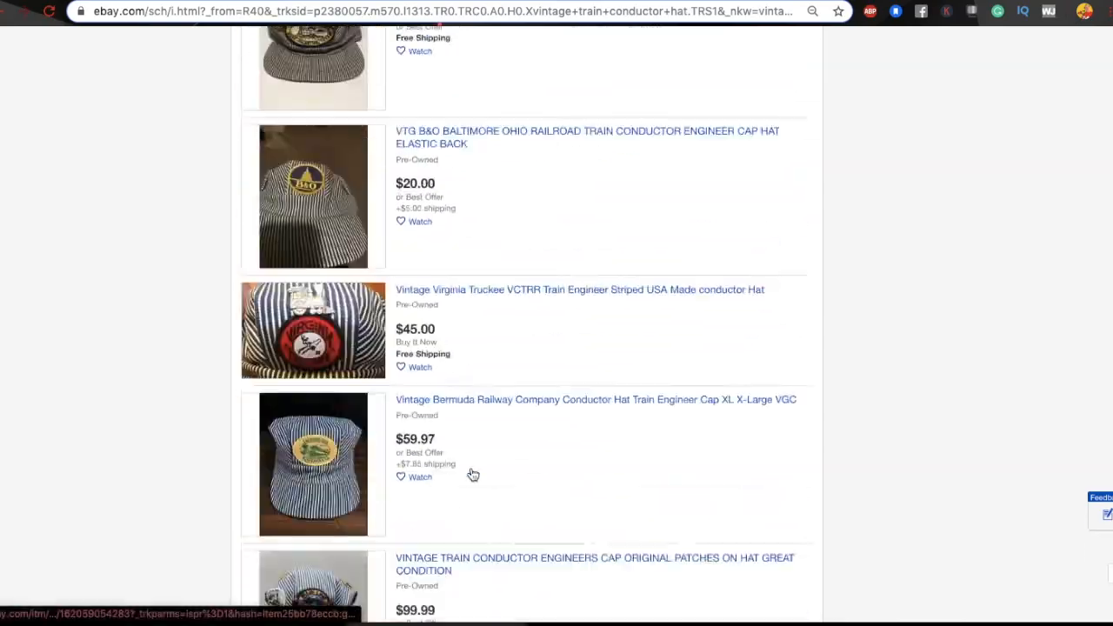
scroll(470, 467, up, 20)
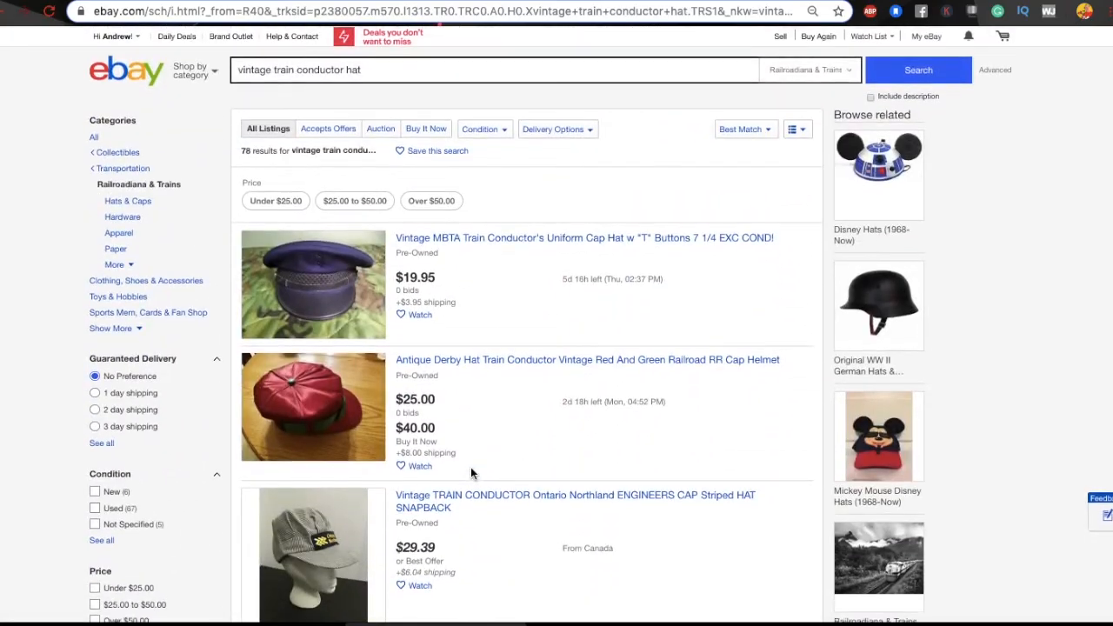
scroll(527, 298, down, 15)
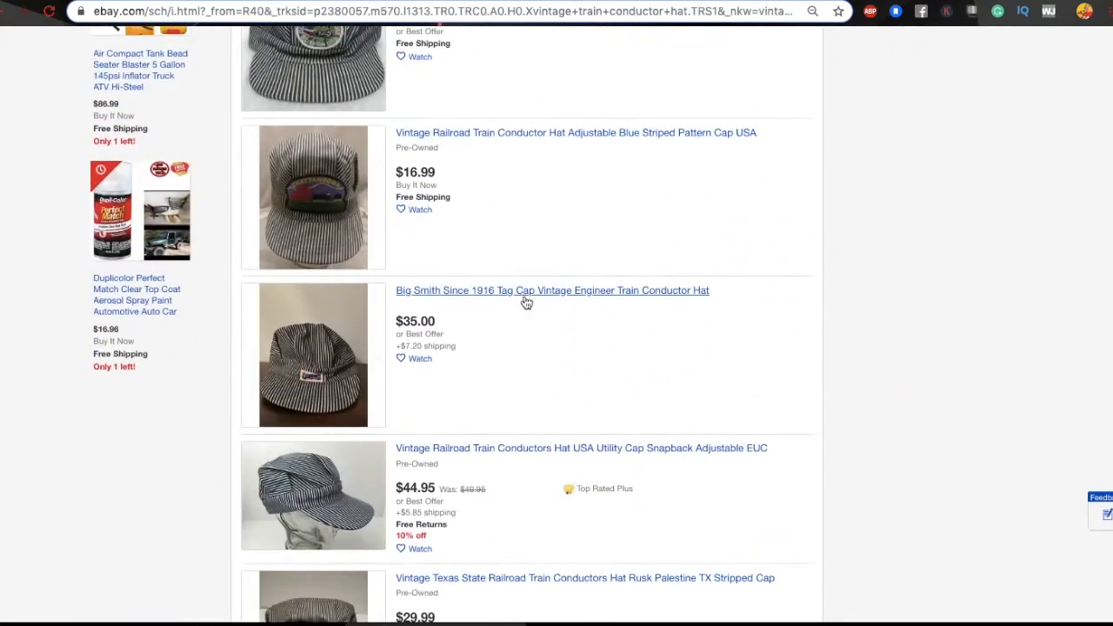
scroll(526, 303, down, 15)
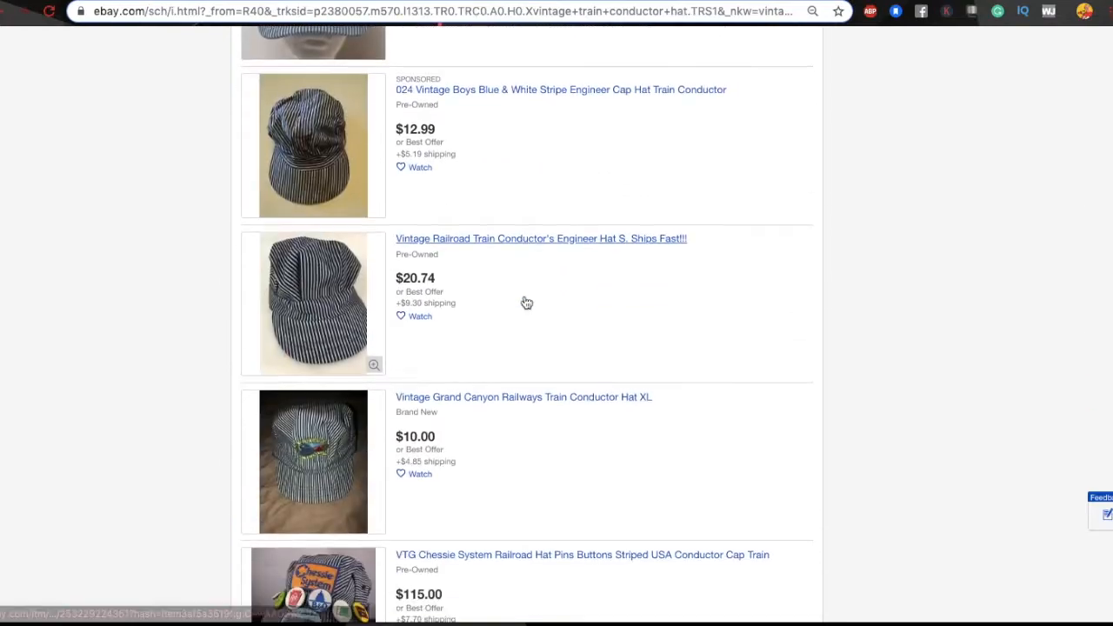
scroll(524, 300, down, 15)
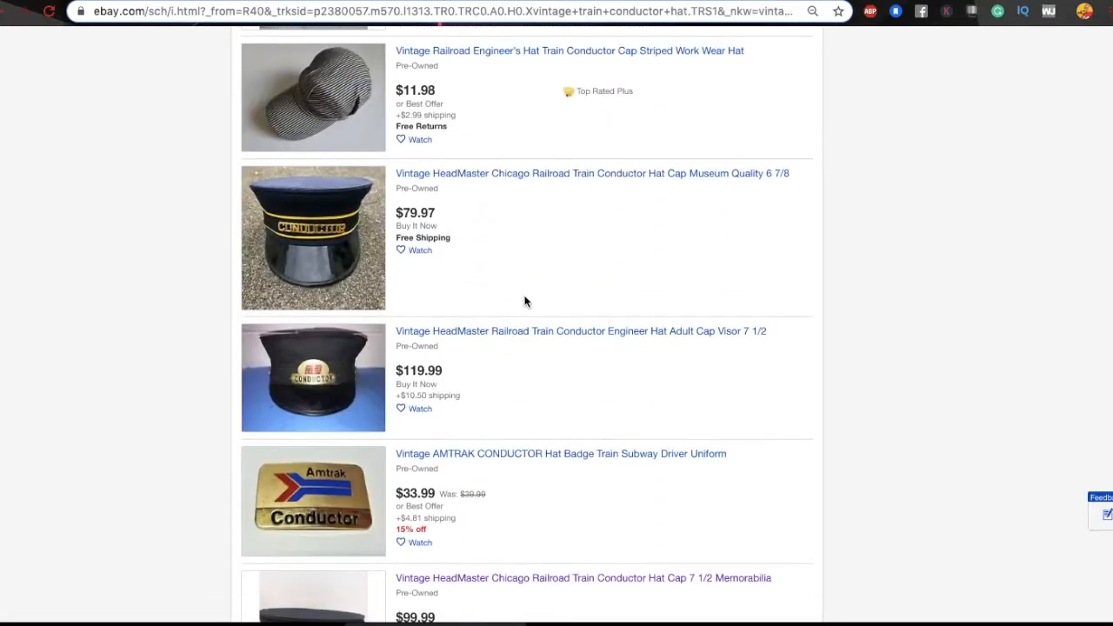
scroll(524, 301, down, 3)
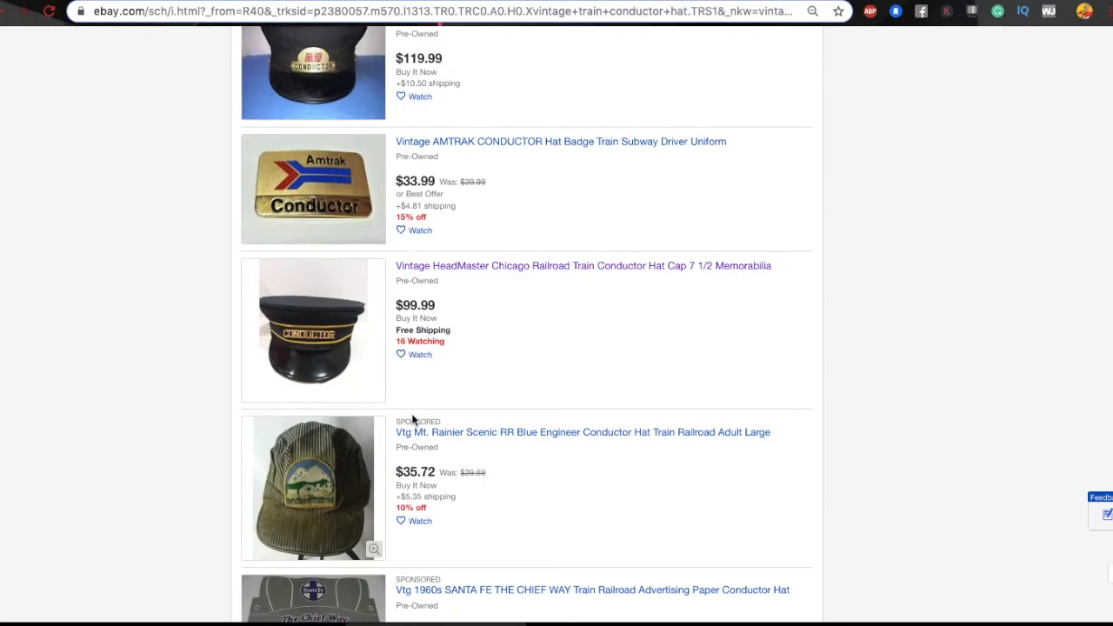
scroll(412, 413, down, 3)
scroll(412, 413, up, 15)
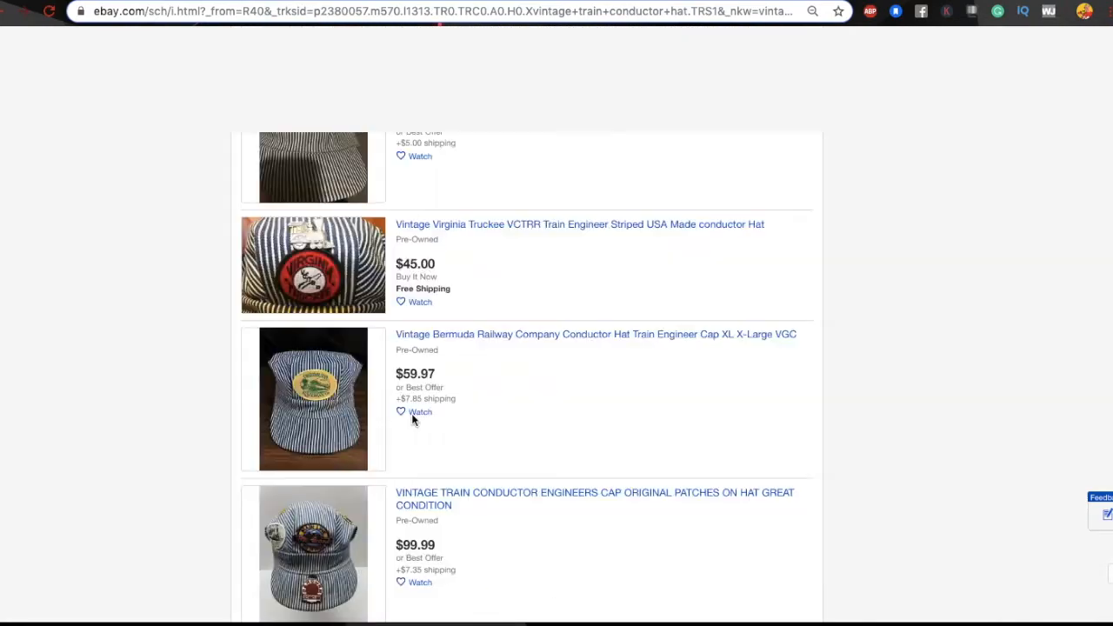
scroll(414, 421, up, 2)
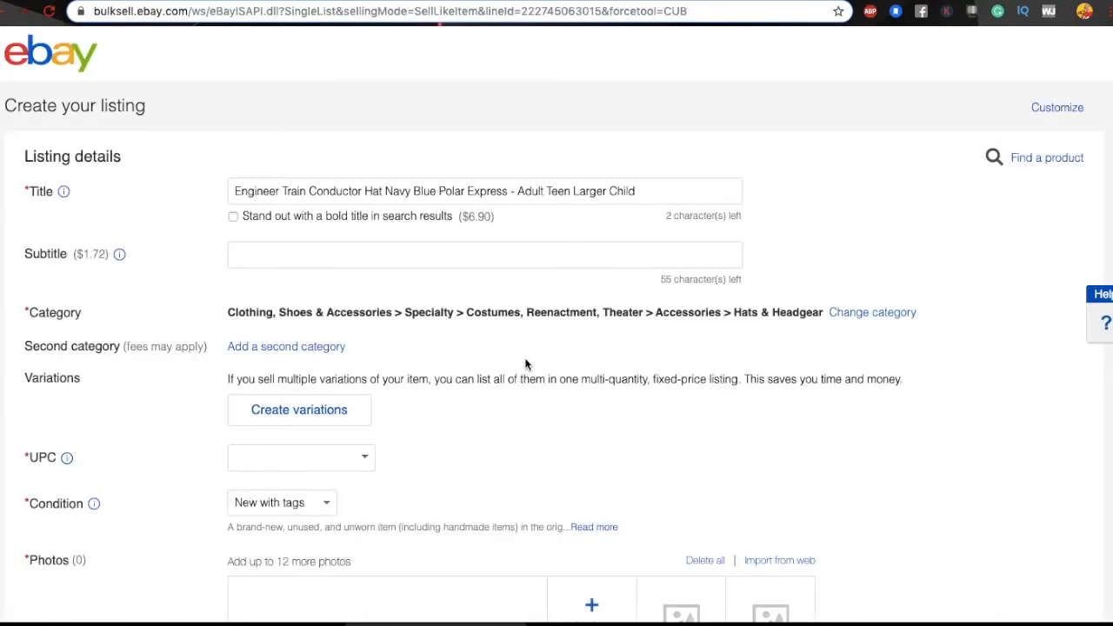
Step: Paste 'vintage train conductor hat' as a new description line below 'train conductor hat for adults'
scroll(525, 363, down, 15)
scroll(525, 364, down, 3)
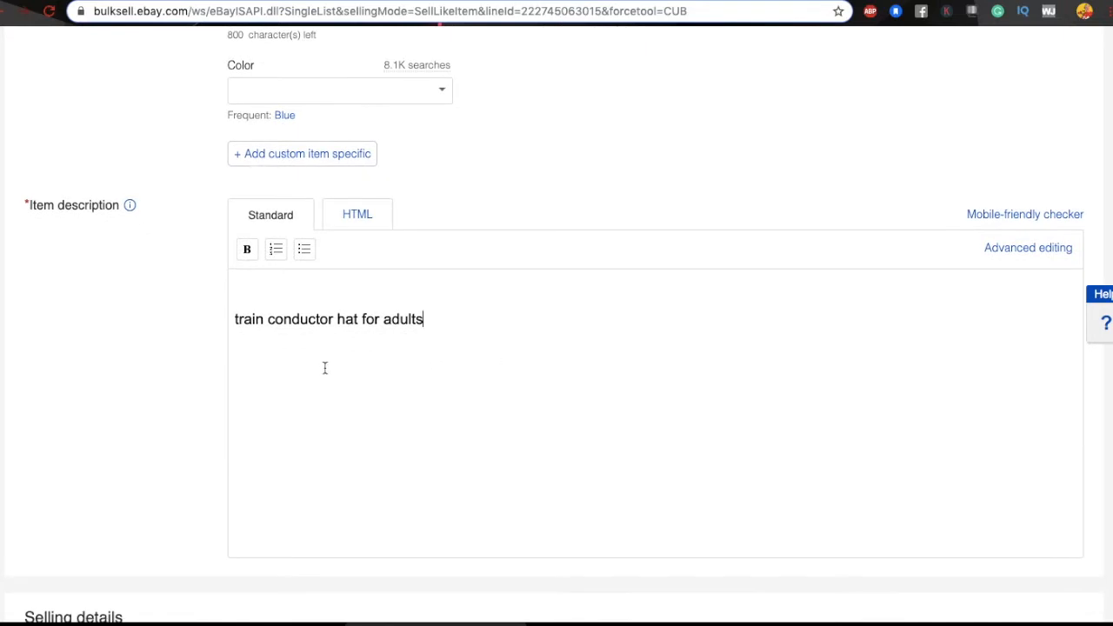
key(ctrl+v)
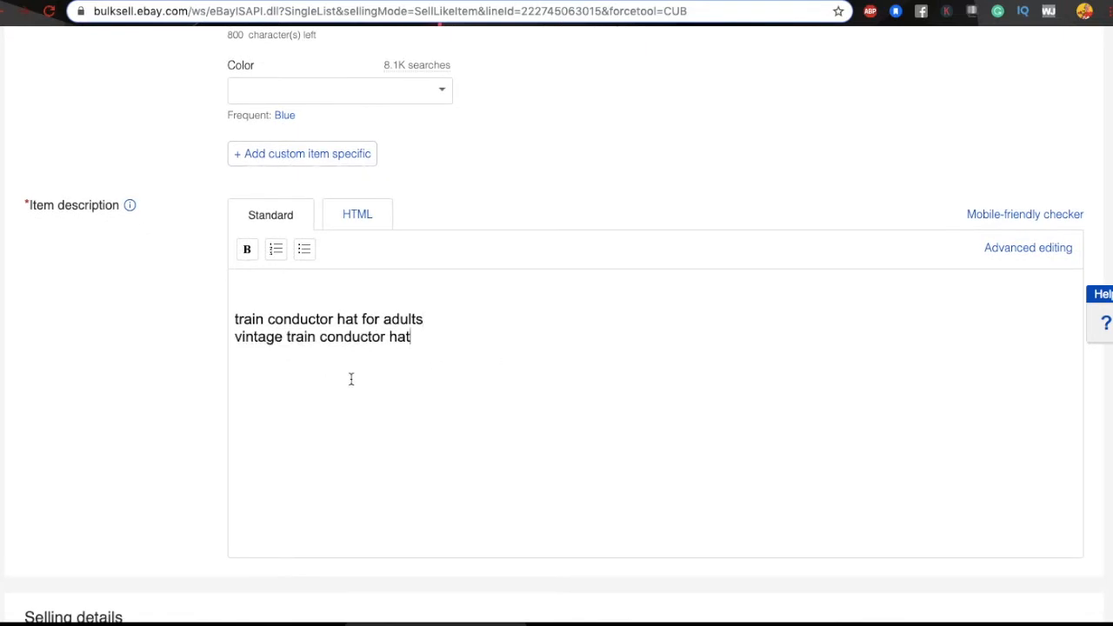
triple_click(248, 341)
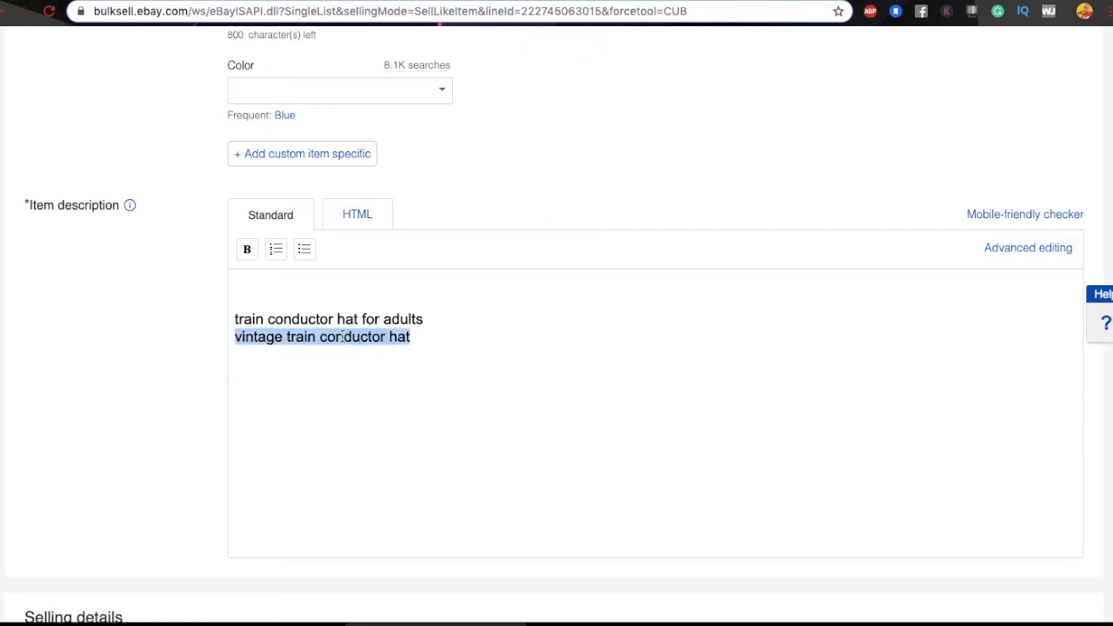
scroll(342, 336, up, 13)
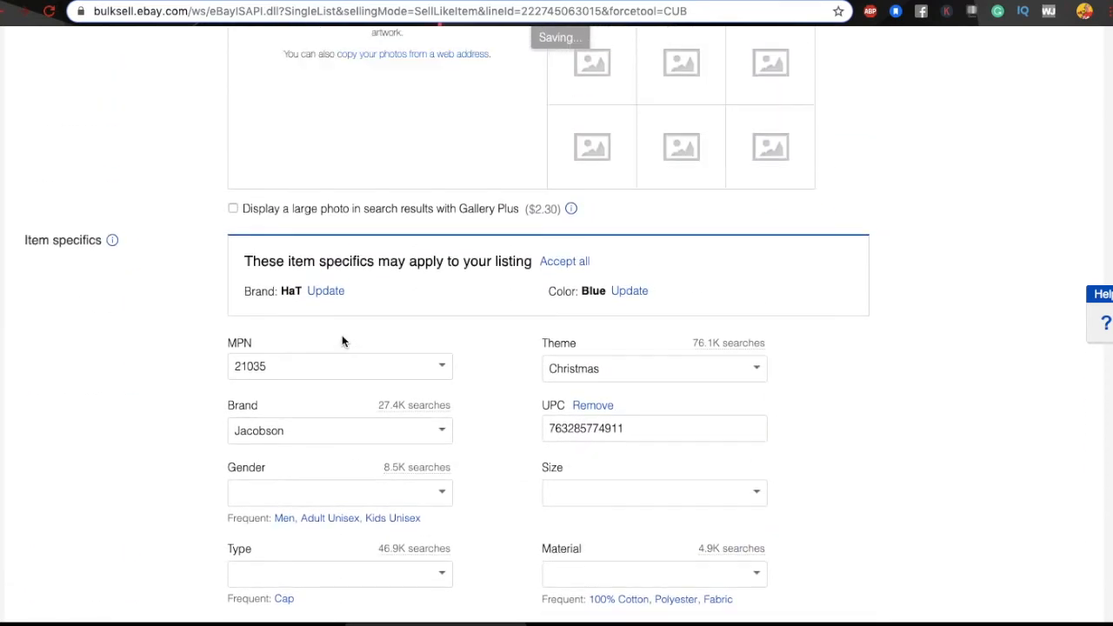
scroll(341, 339, up, 5)
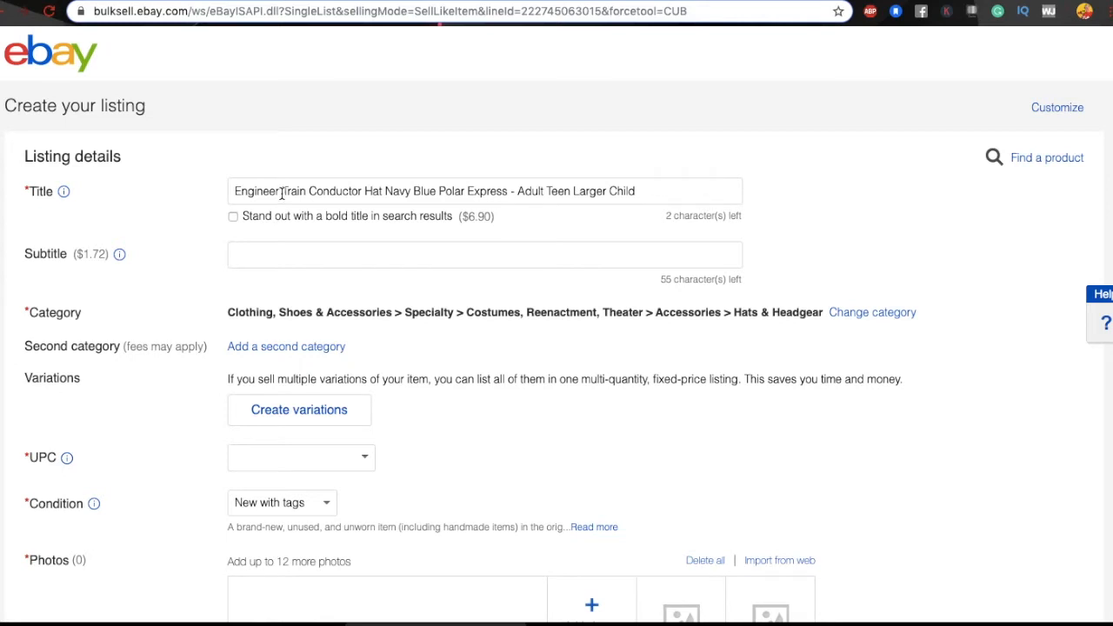
Step: Replace 'Engineer' at the start of the title with 'Vintage'
drag(281, 193, 232, 194)
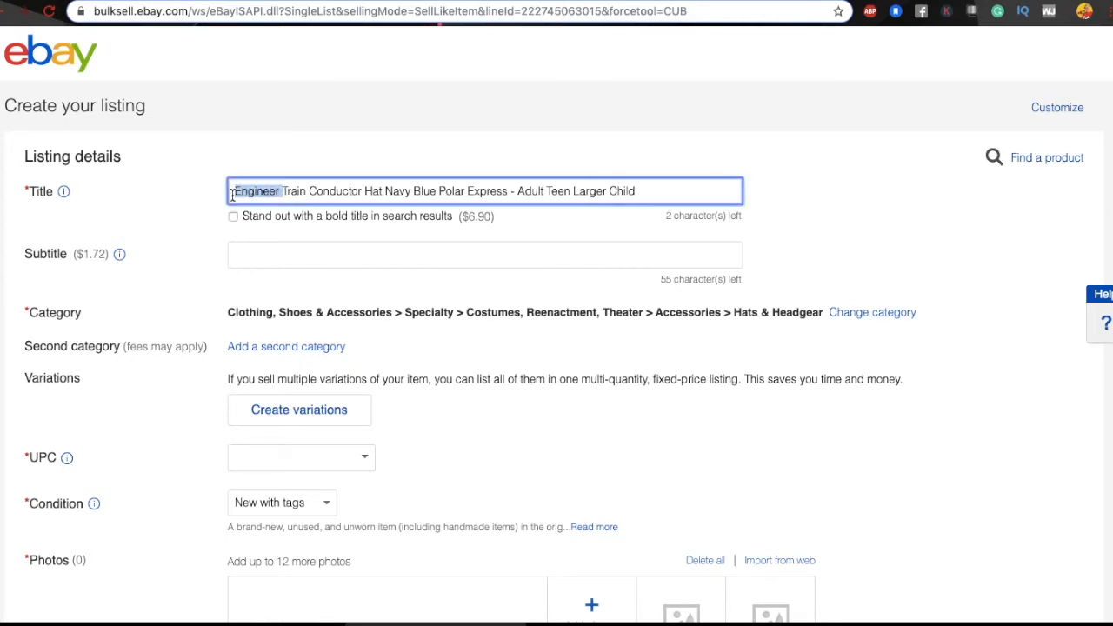
key(BackSpace)
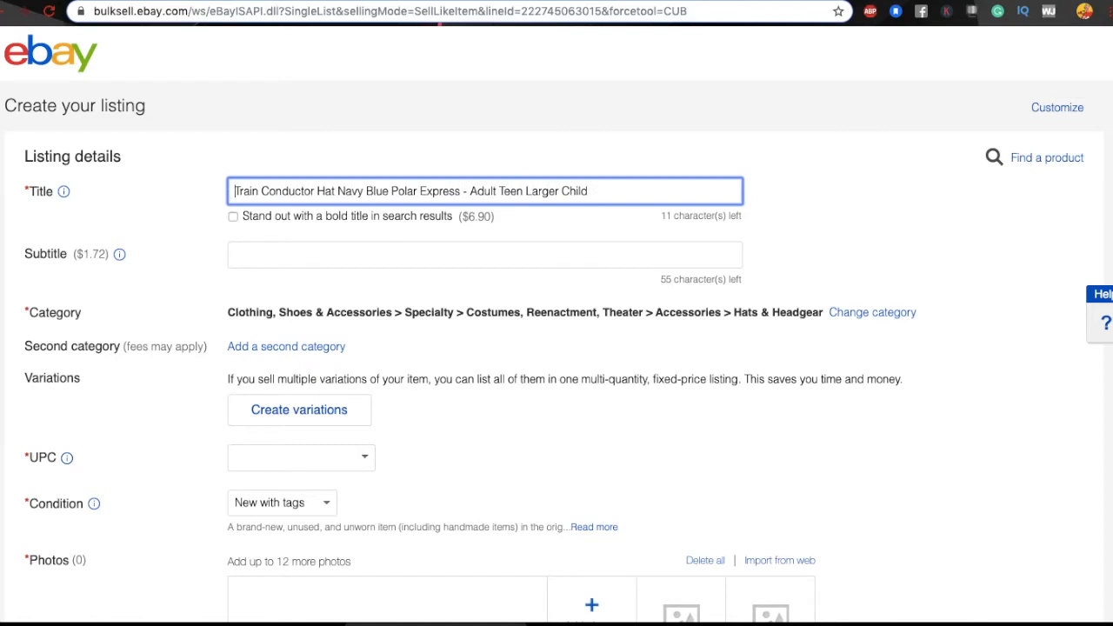
text(Vintage)
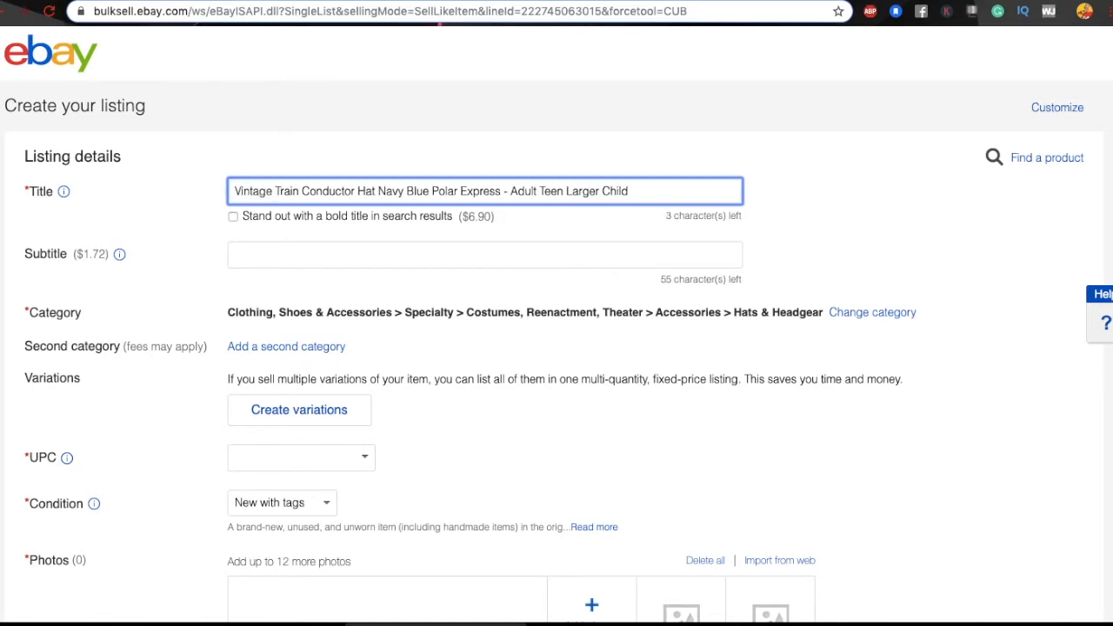
key(BackSpace)
Step: Select 'Navy Blue' in the title, then scroll down to the item specifics
drag(378, 192, 428, 196)
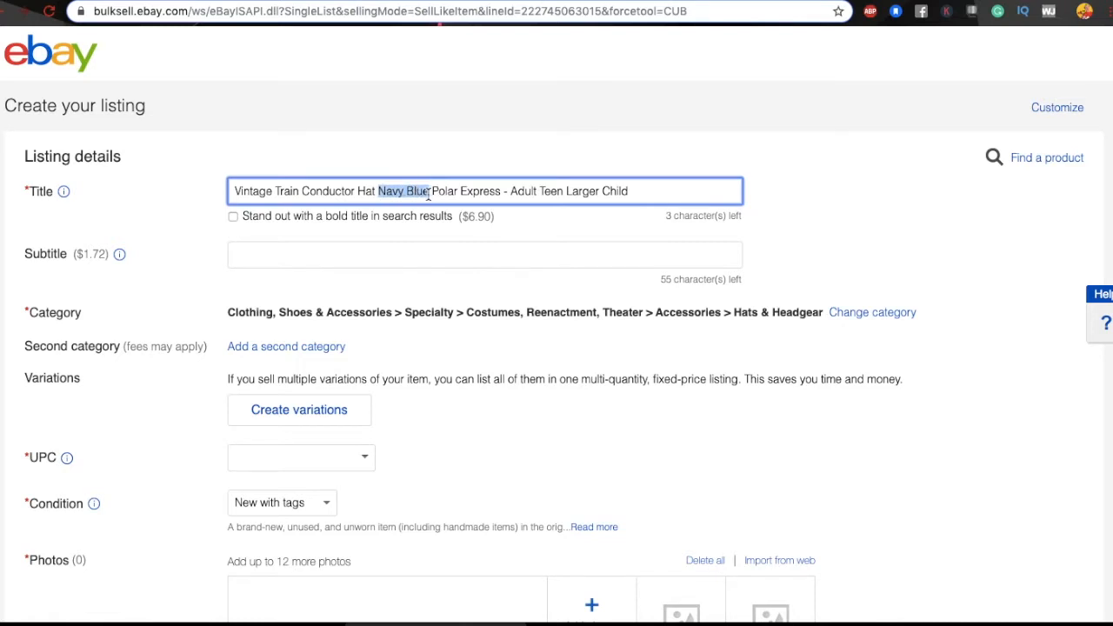
scroll(430, 372, down, 5)
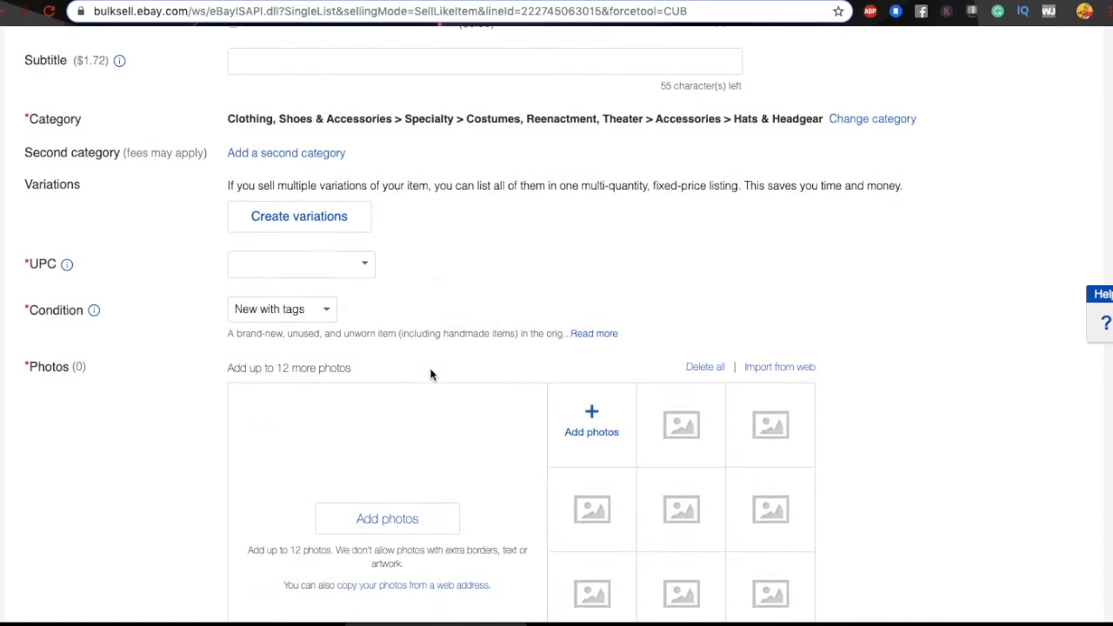
scroll(429, 374, down, 5)
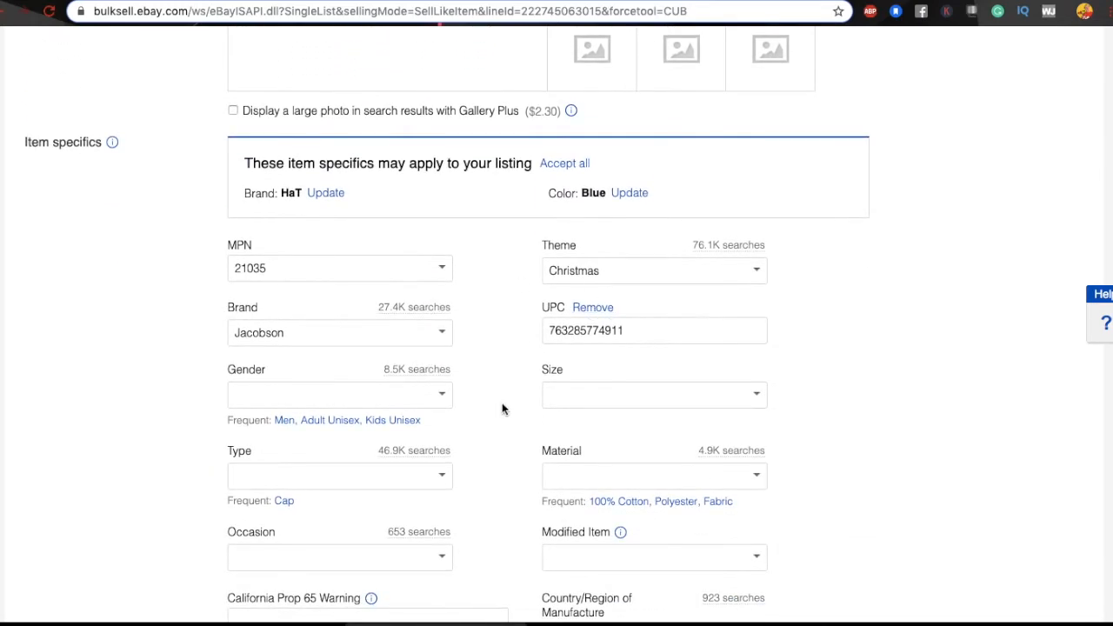
scroll(502, 405, down, 2)
scroll(502, 404, down, 2)
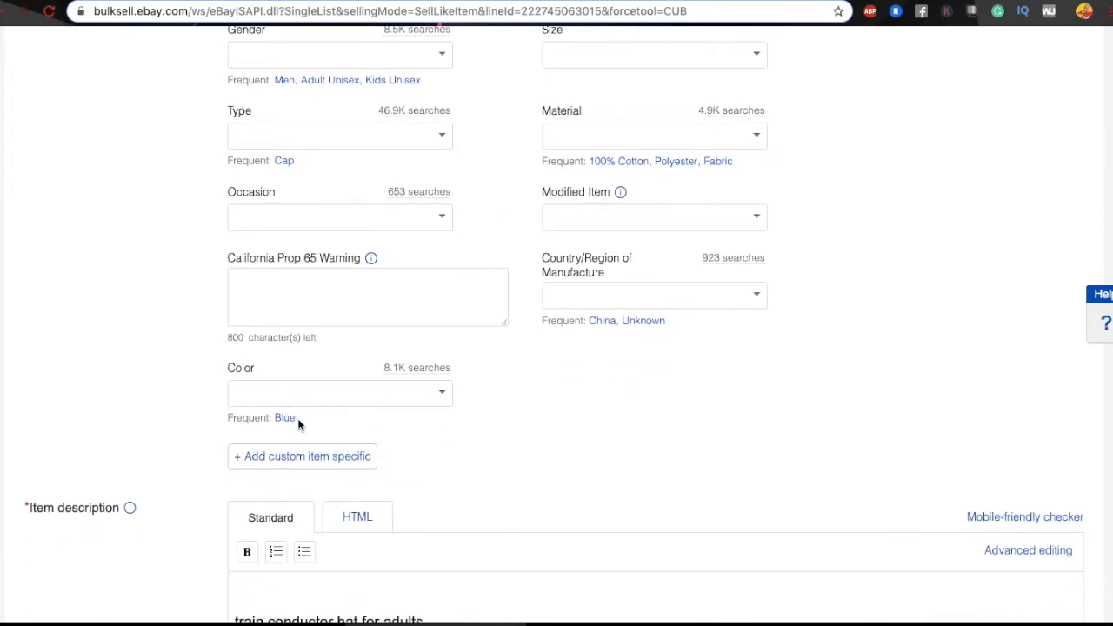
Step: Enter 'navy blue' as the Color item specific and confirm it
click(442, 395)
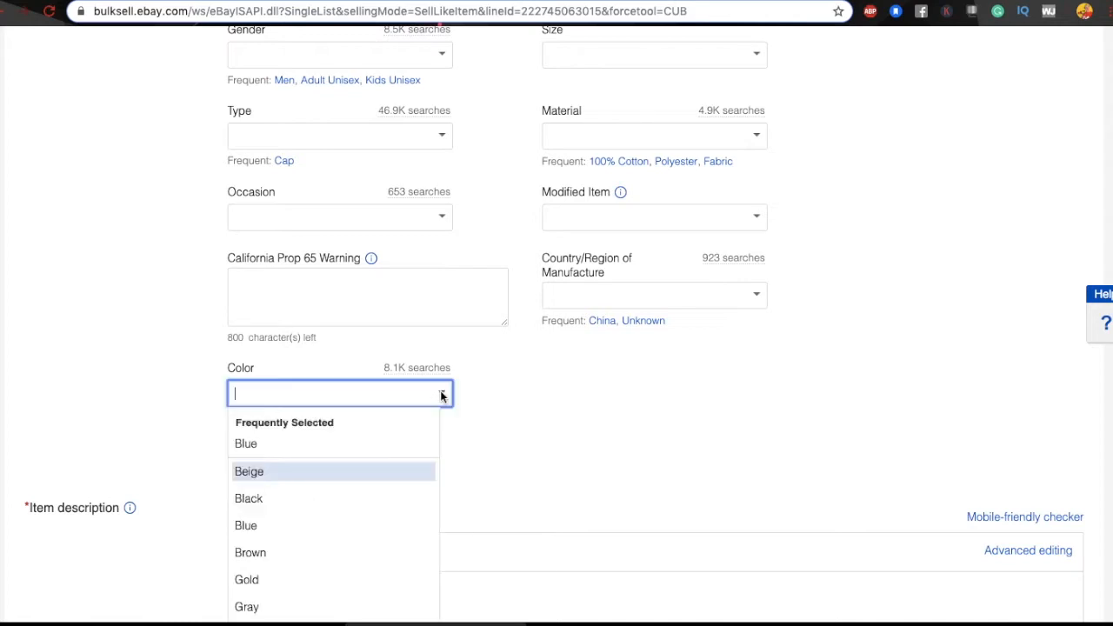
text(na)
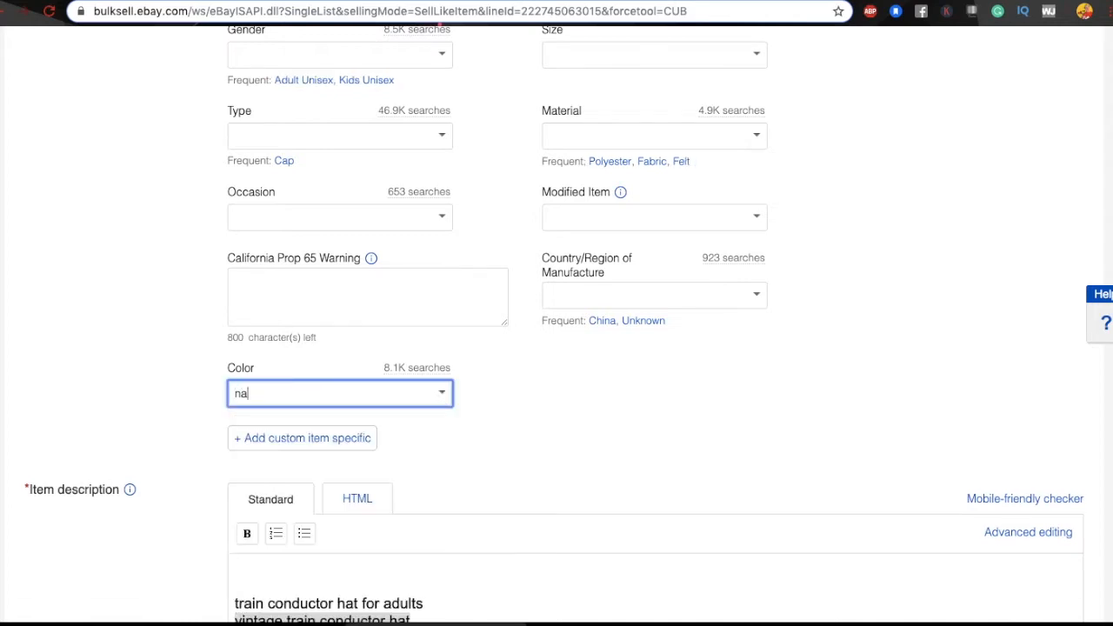
text(vy blue)
click(452, 430)
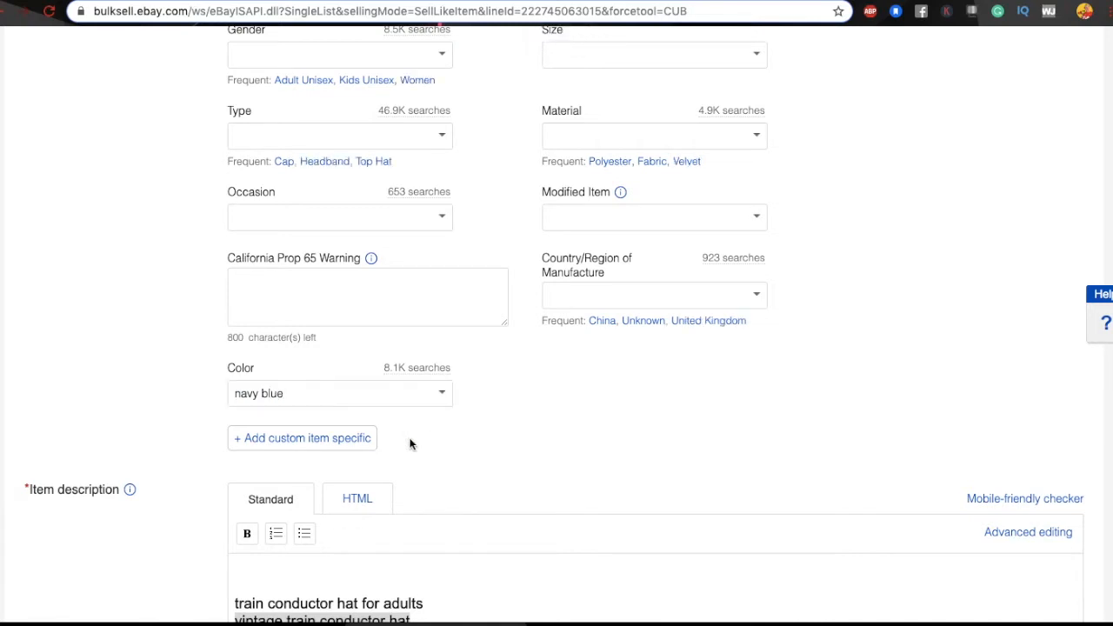
right_click(483, 434)
click(637, 421)
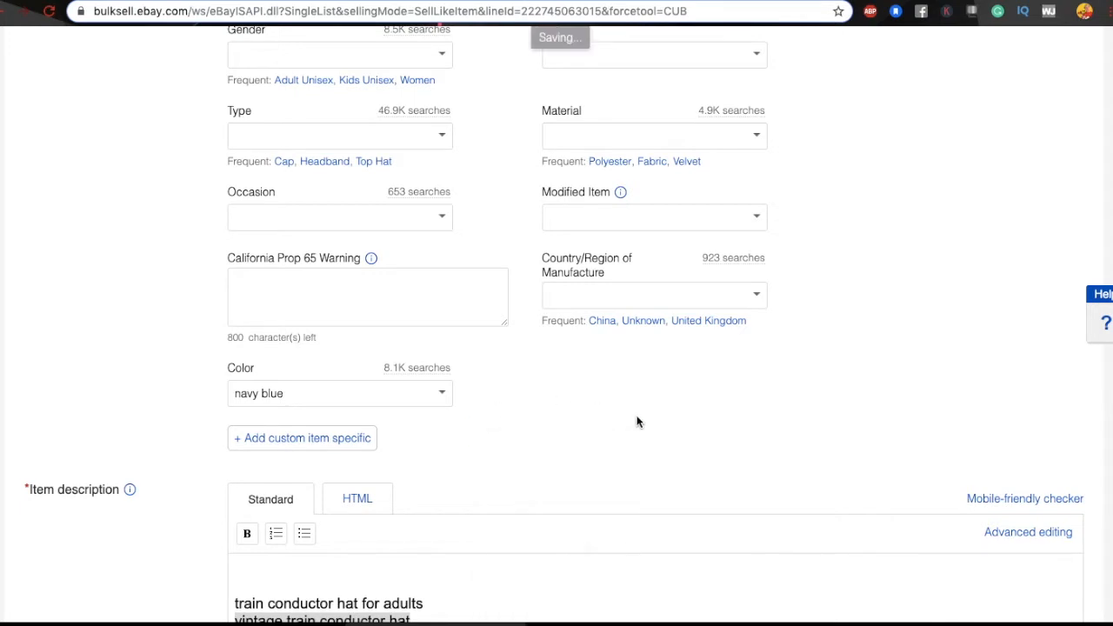
scroll(637, 421, up, 15)
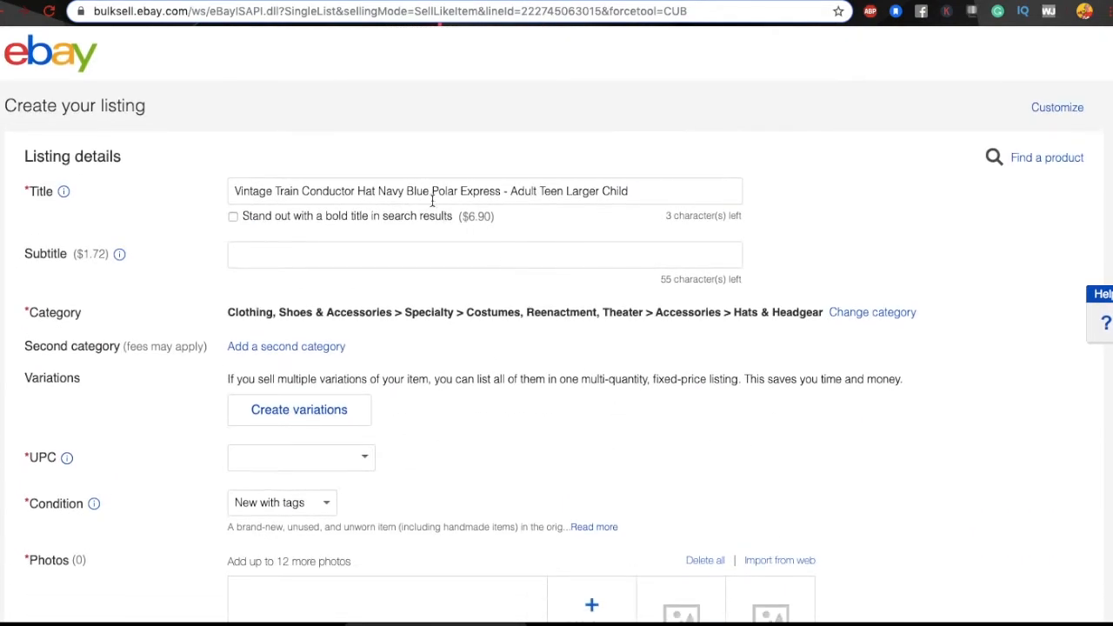
Step: Replace 'Navy Blue' in the title with 'Engineer'
drag(377, 193, 426, 196)
text(Engineer)
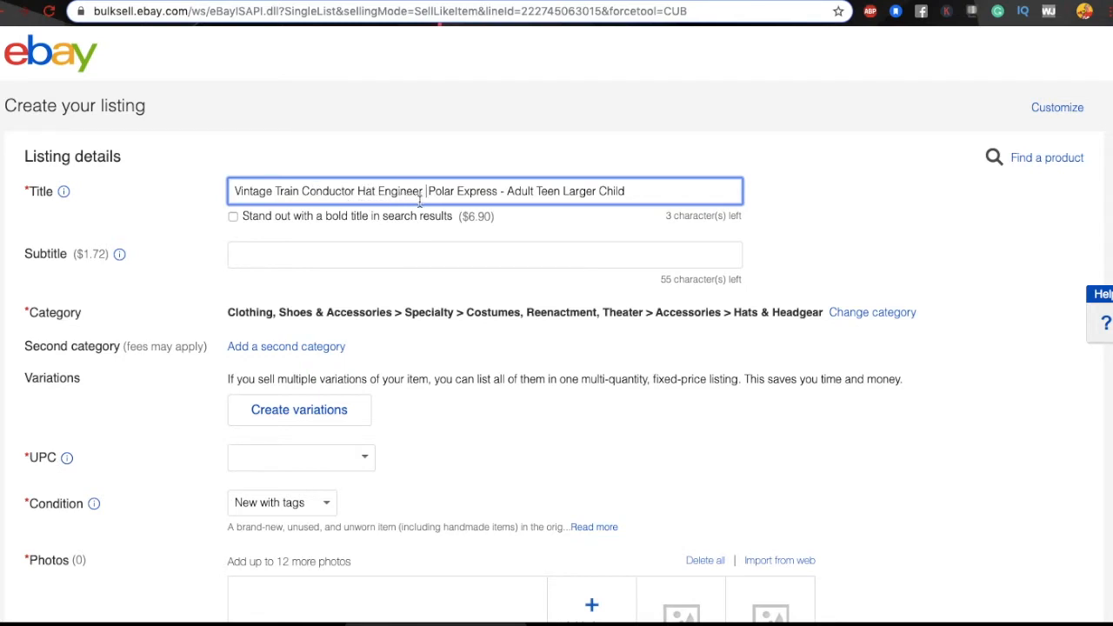
key(BackSpace)
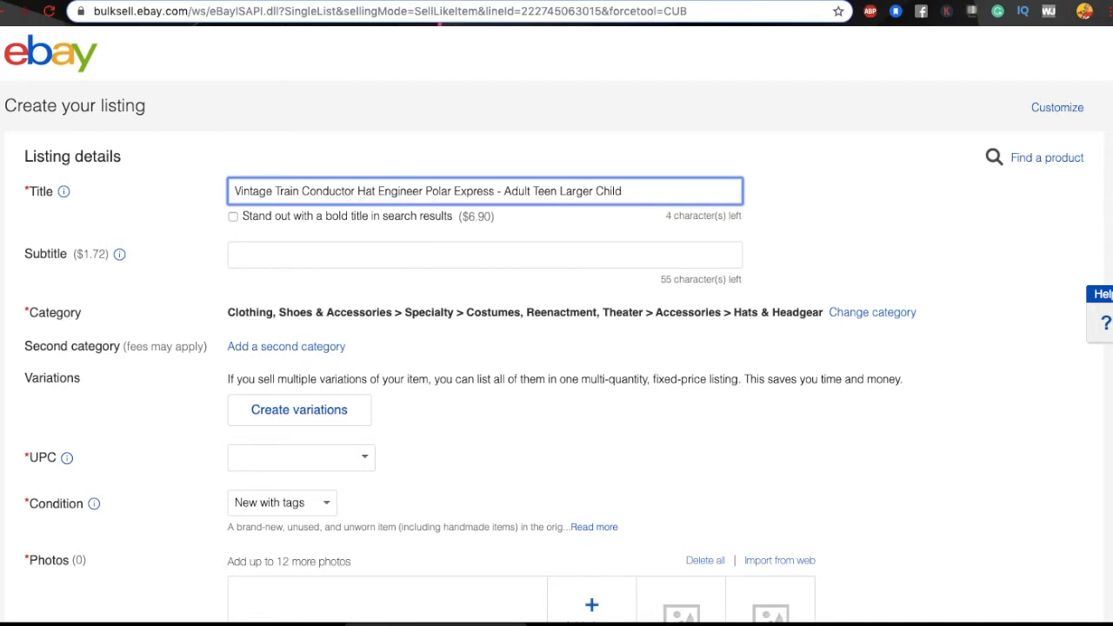
Step: Move 'Engineer' after 'Polar Express' and remove the dash before 'Adult'
drag(425, 191, 378, 192)
key(BackSpace)
key(BackSpace)
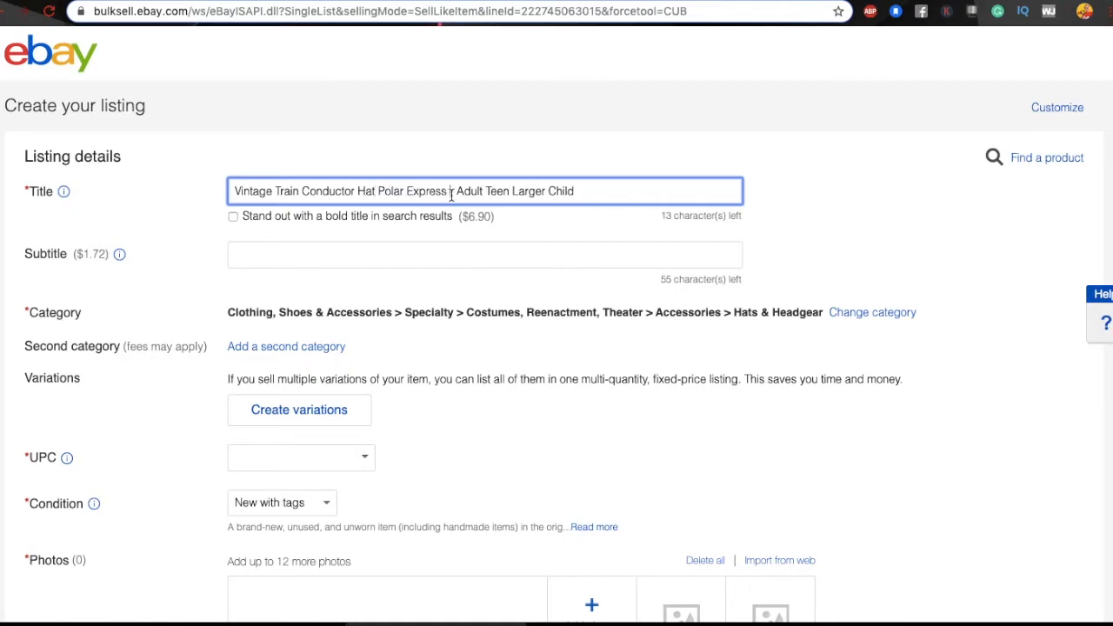
text(Engineer)
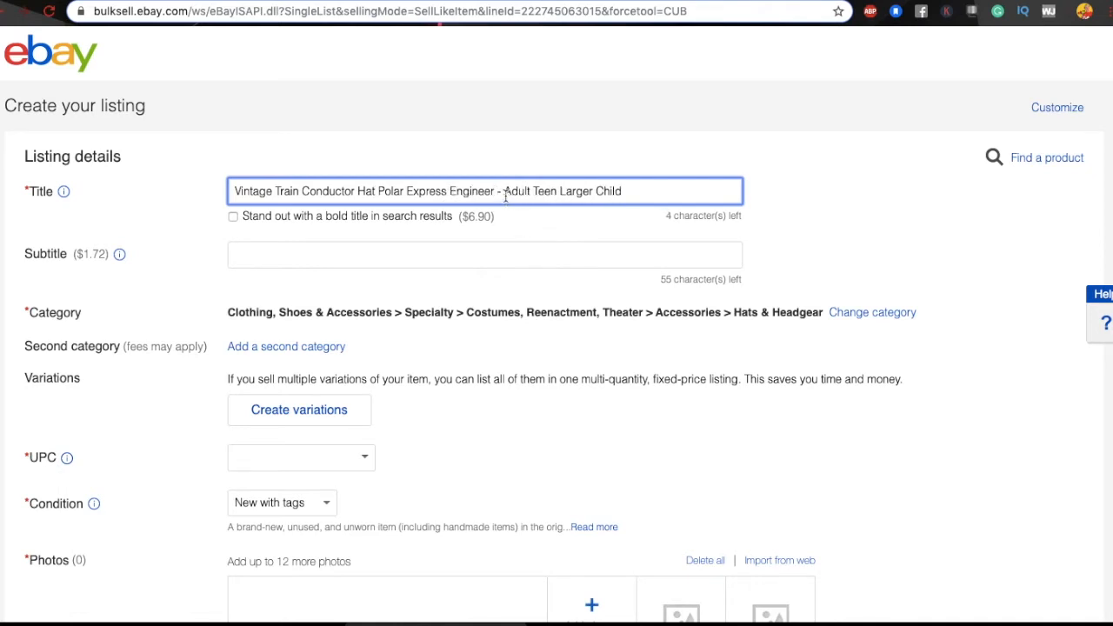
key(Delete)
key(Delete)
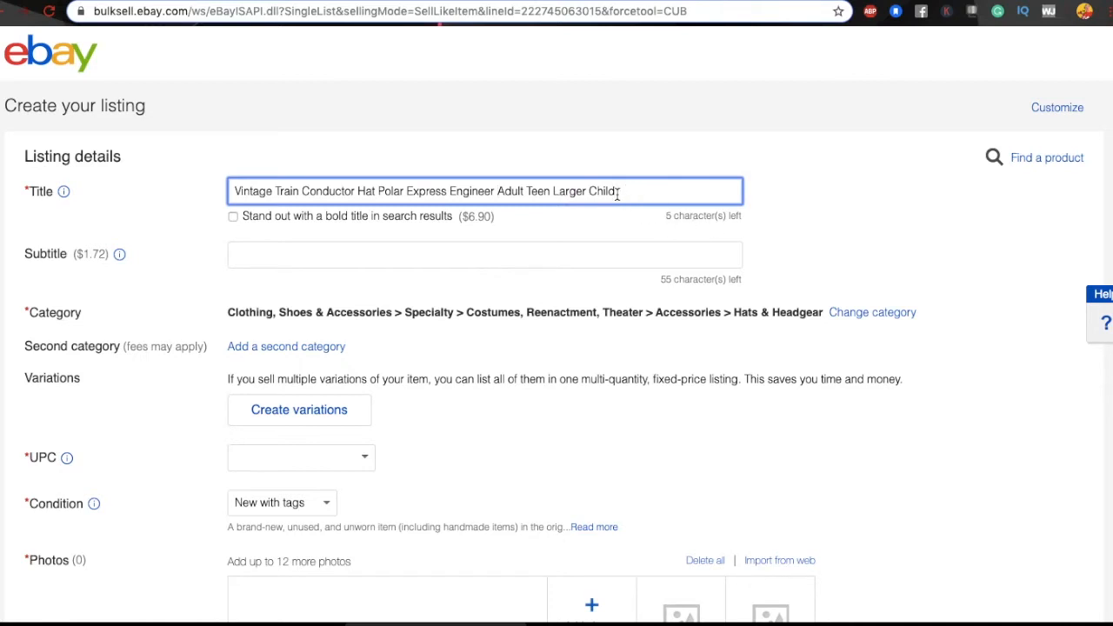
scroll(584, 296, down, 20)
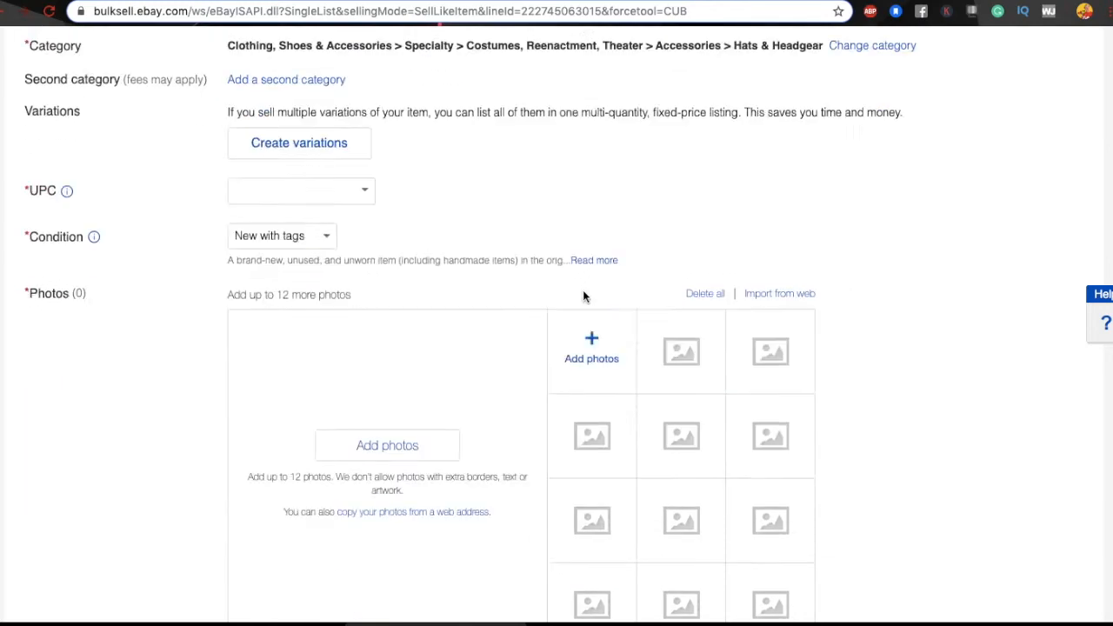
Step: Select the 'Conductor Hat' phrase in the listing title for copying
scroll(582, 296, down, 3)
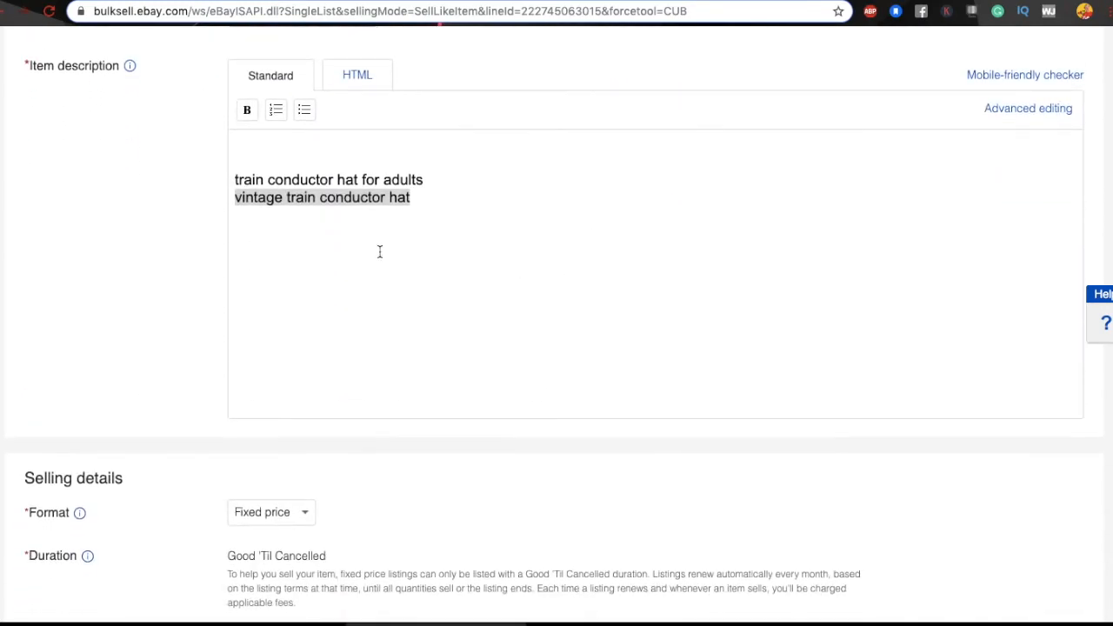
click(333, 250)
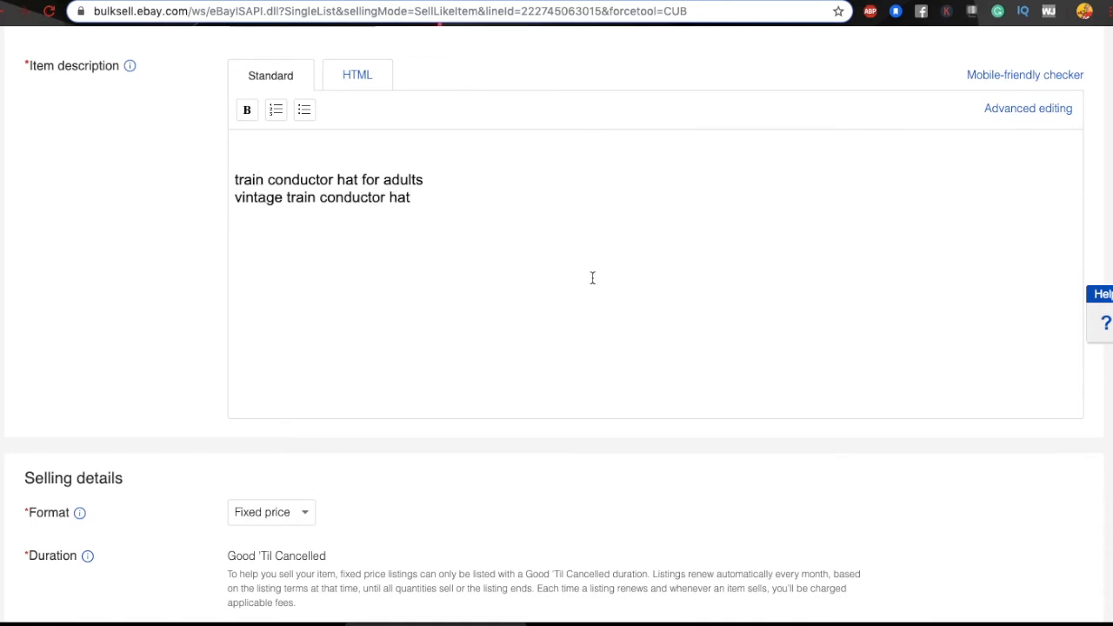
scroll(592, 278, up, 20)
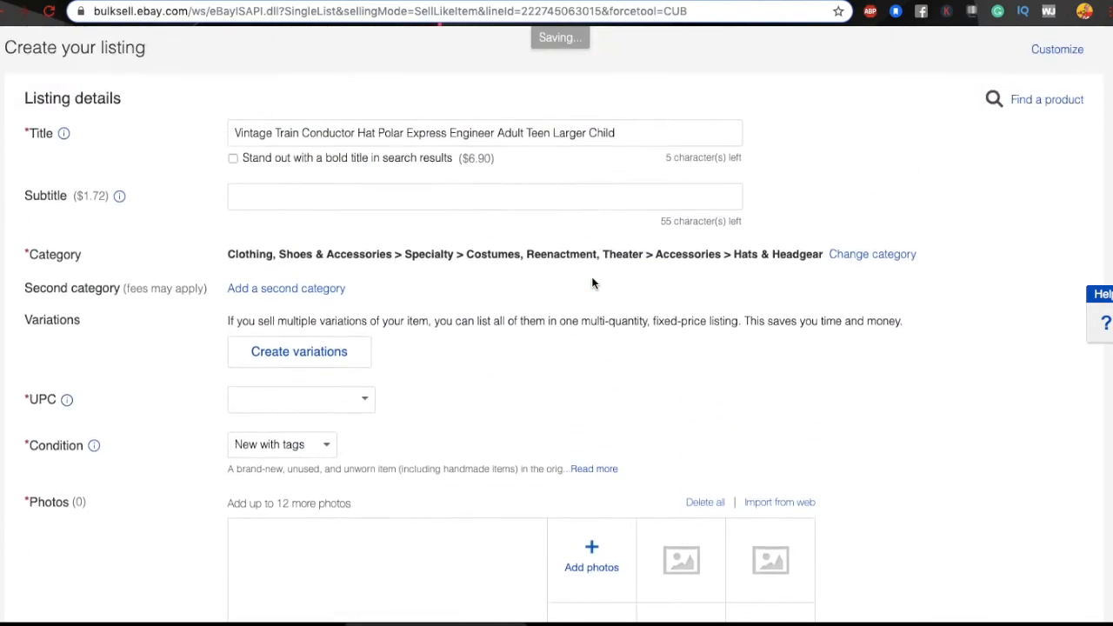
scroll(592, 283, up, 1)
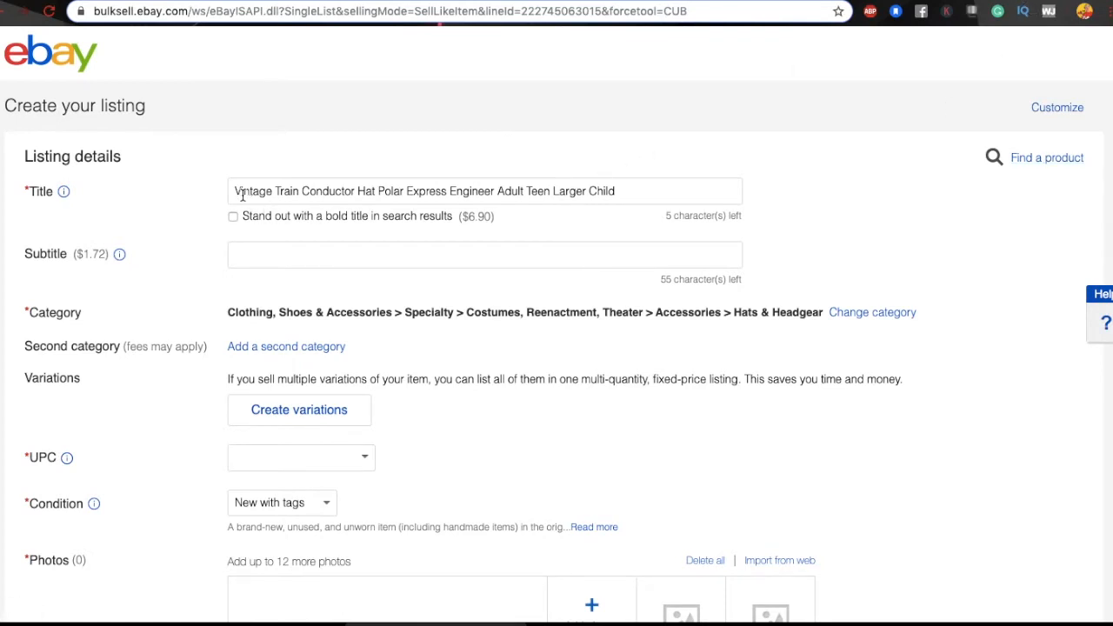
drag(235, 192, 379, 193)
key(ctrl+c)
click(303, 193)
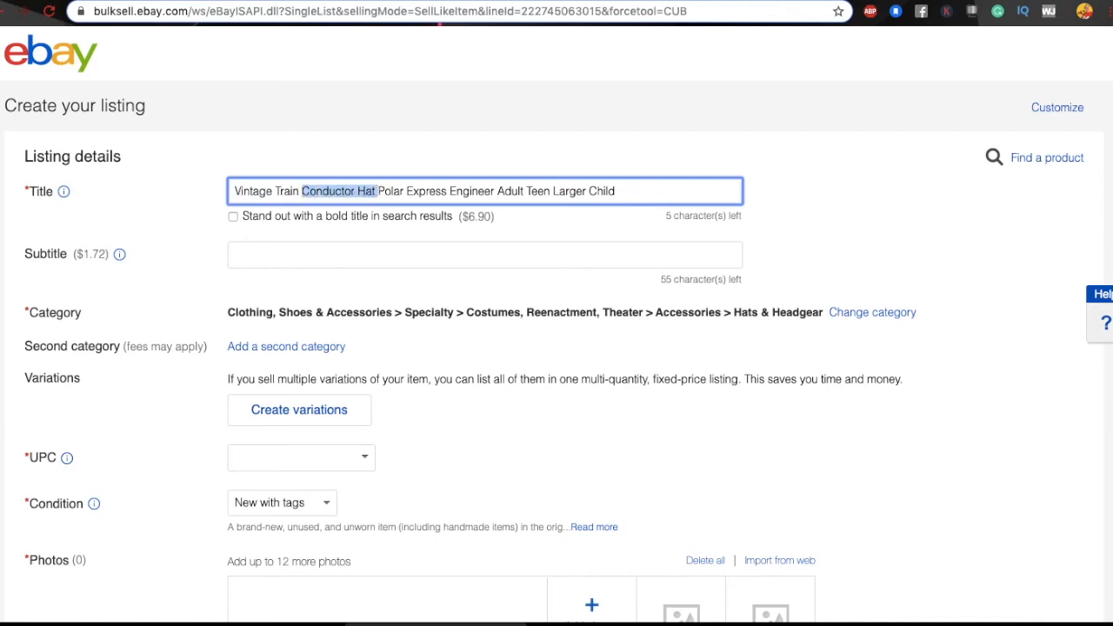
Step: Paste 'Conductor Hat' into the Google search box to explore suggestions
click(452, 2)
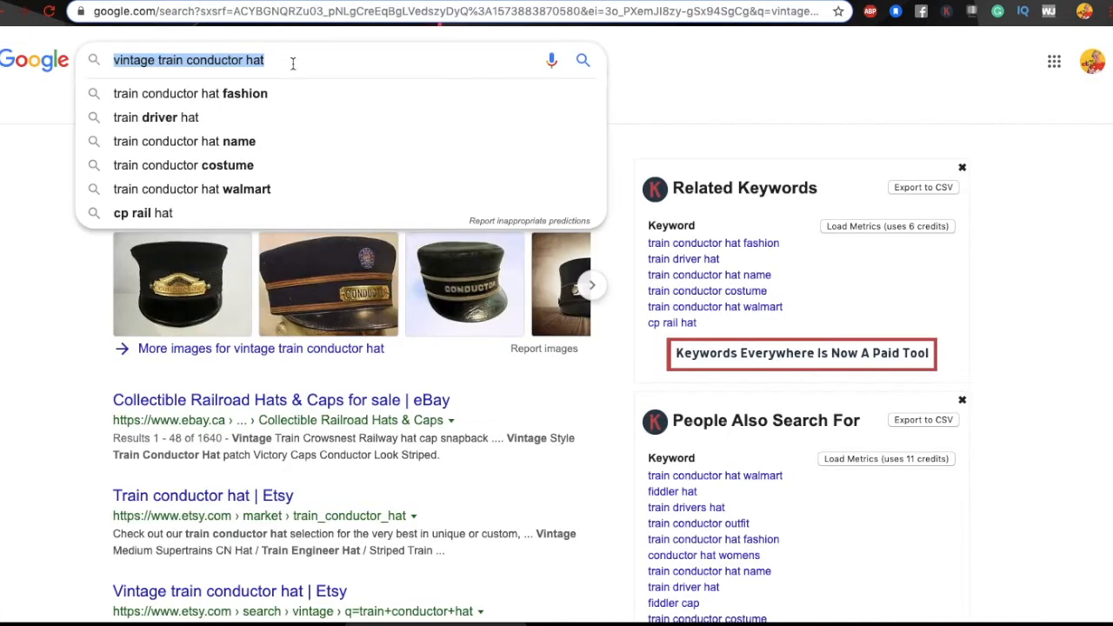
key(ctrl+v)
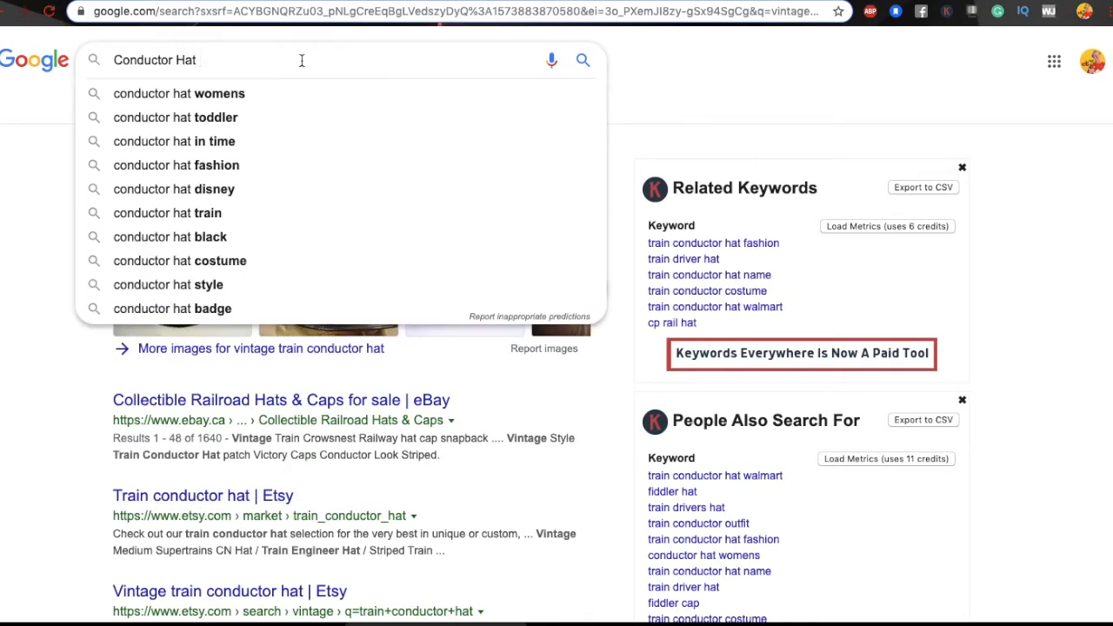
key(BackSpace)
text(for)
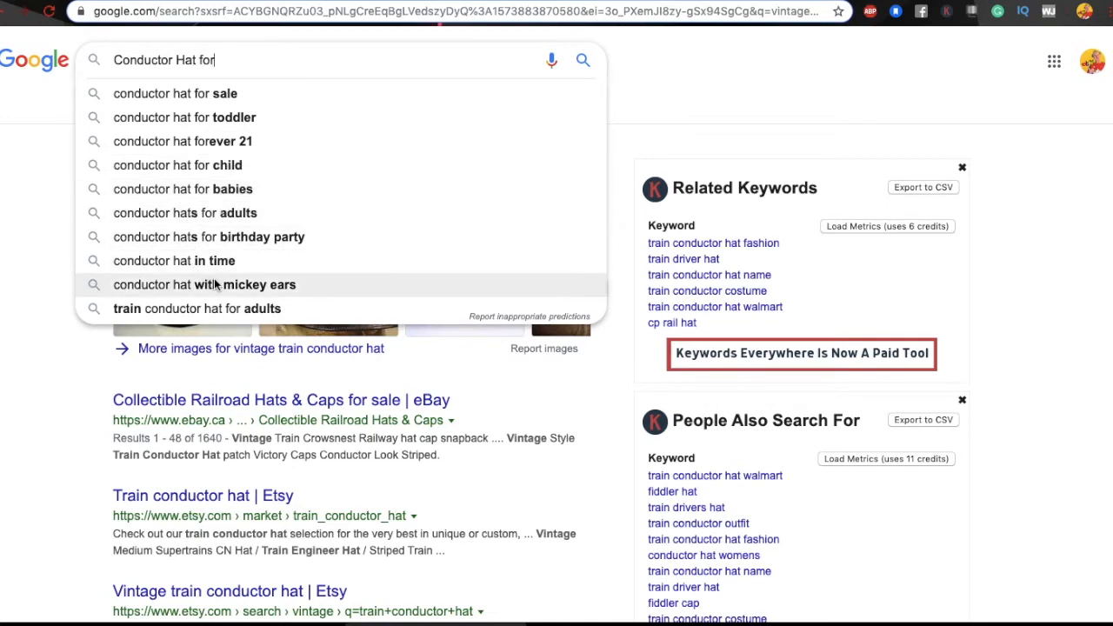
key(BackSpace)
key(BackSpace)
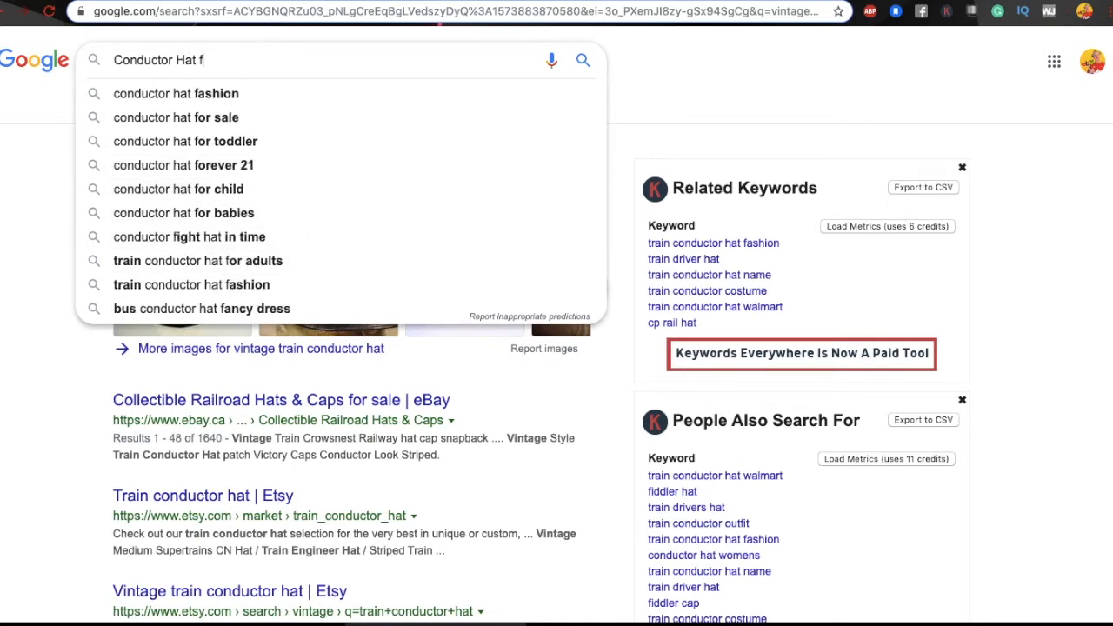
key(BackSpace)
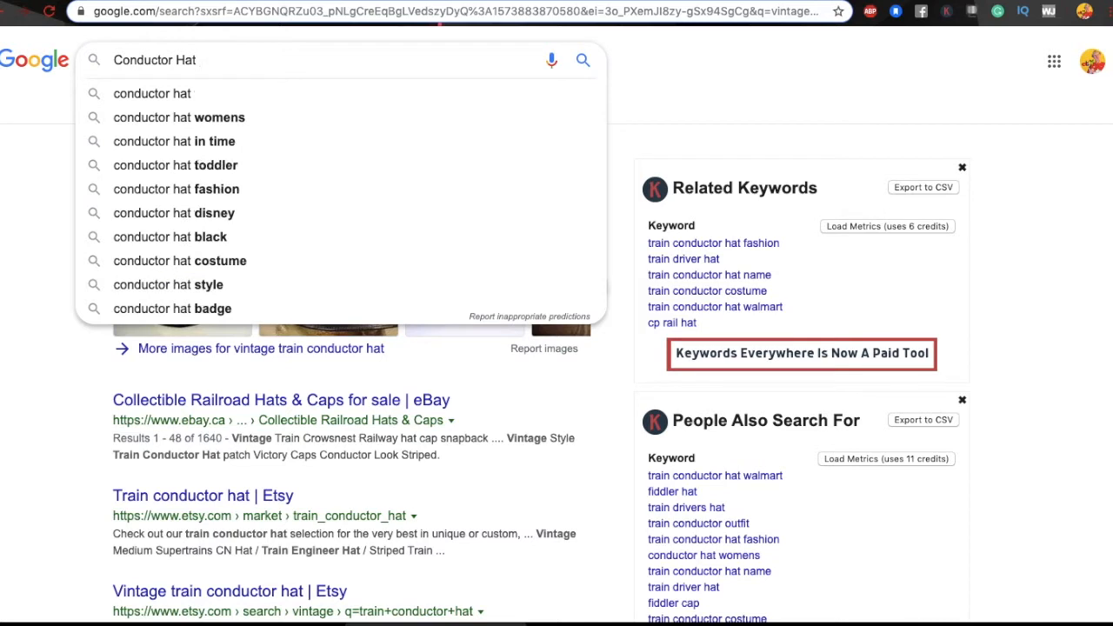
Step: Prefix the query with 'Vintage' and 'Train', then choose 'vintage style train conductor hat'
click(115, 61)
text(Train)
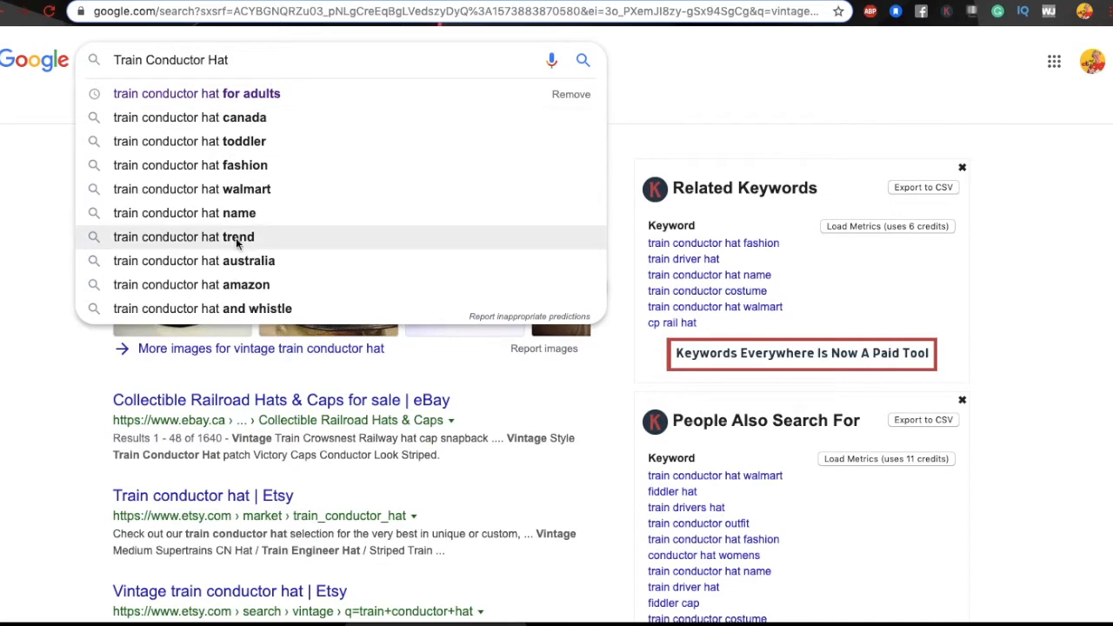
click(115, 60)
text(Vintage)
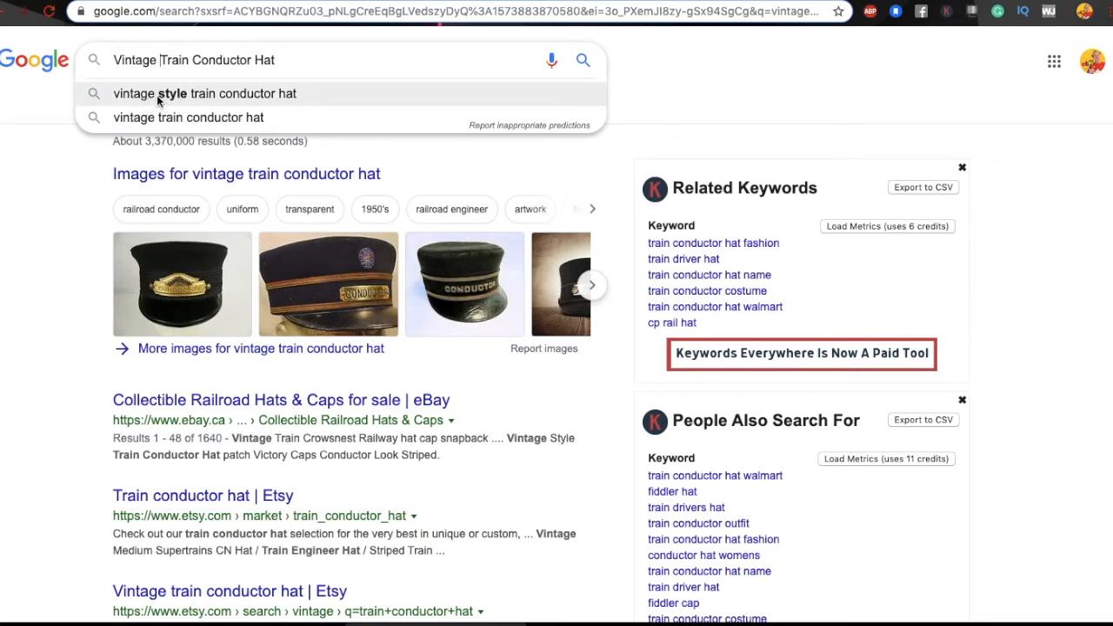
click(221, 102)
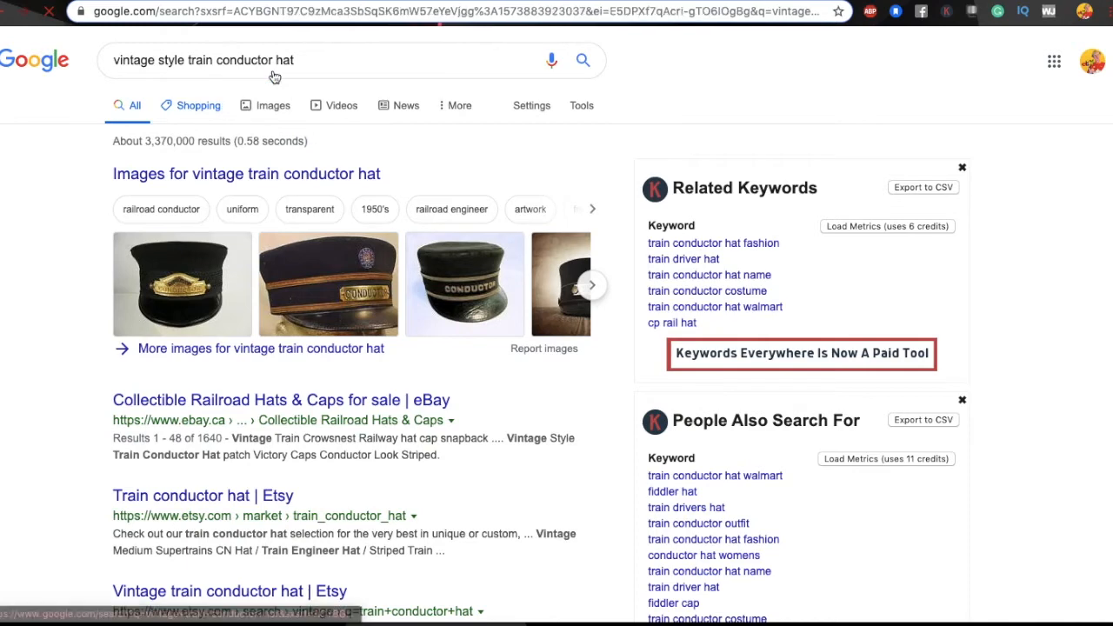
Step: Search eBay for 'vintage style train conductor hat' using the copied Google query
triple_click(316, 59)
key(ctrl+c)
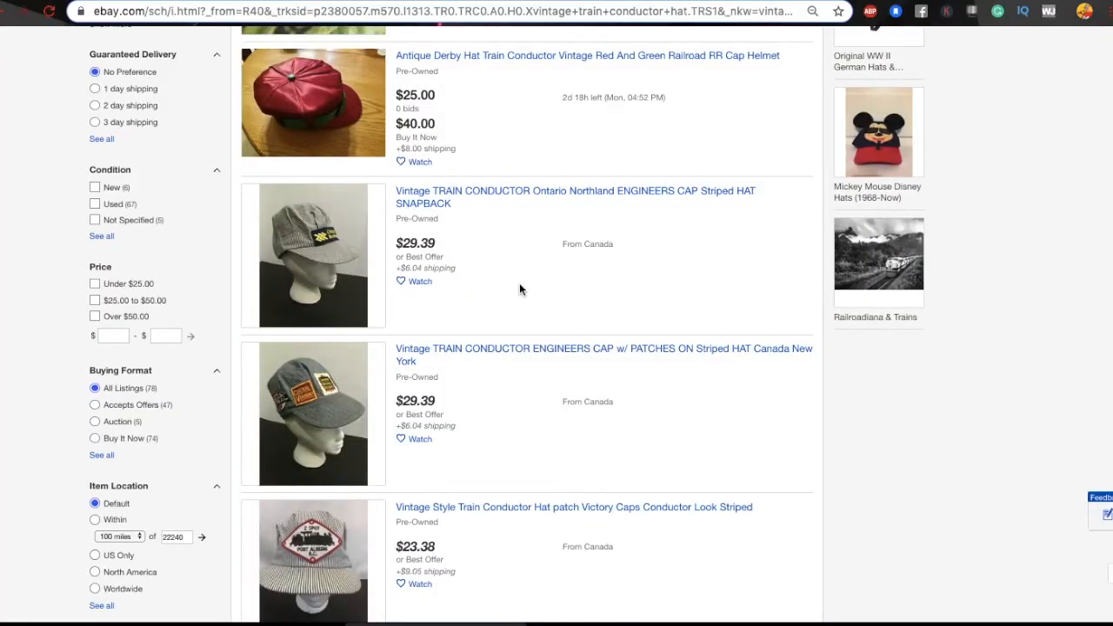
scroll(519, 282, up, 4)
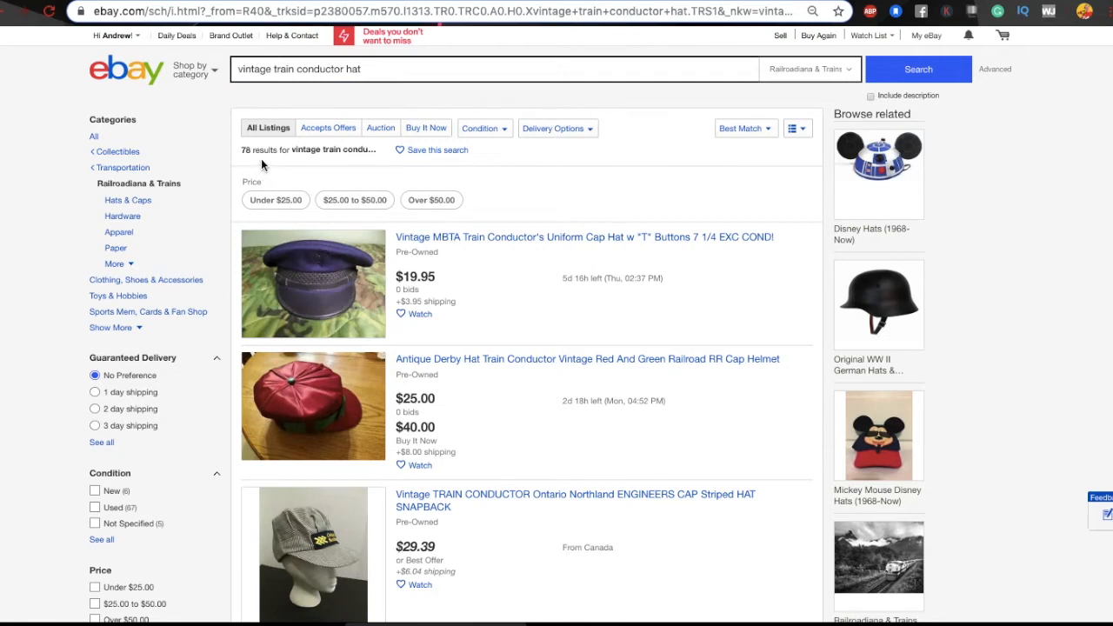
triple_click(372, 69)
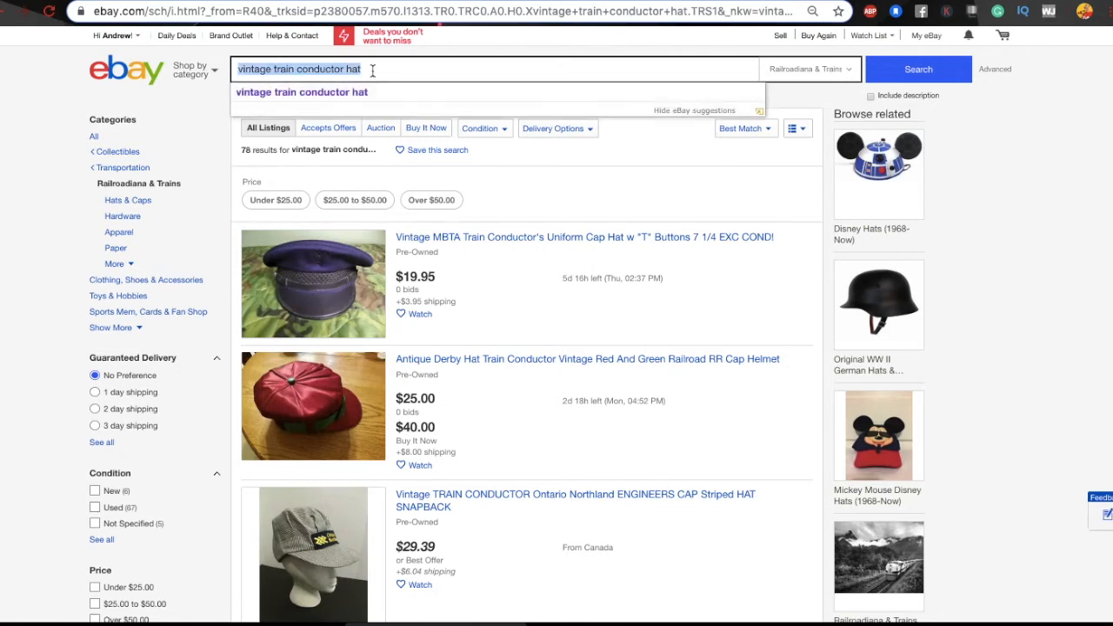
key(ctrl+v)
key(Return)
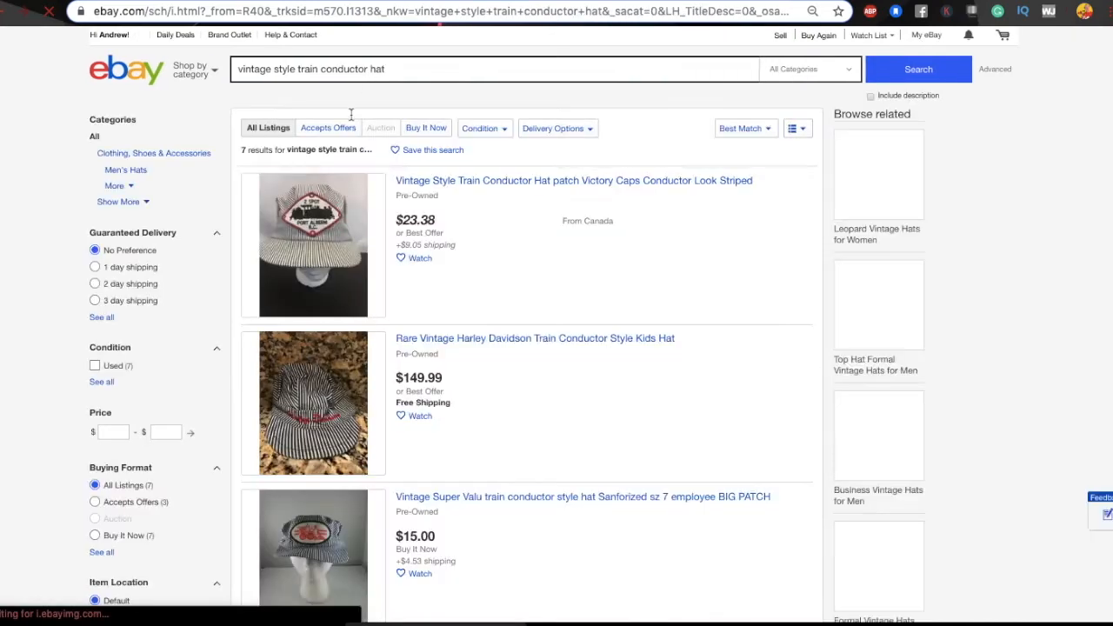
Step: Scroll through the 7 eBay results and select the search query for copying
scroll(470, 221, down, 2)
scroll(470, 222, down, 8)
scroll(471, 221, down, 10)
scroll(472, 228, up, 2)
scroll(430, 268, down, 4)
scroll(428, 265, down, 4)
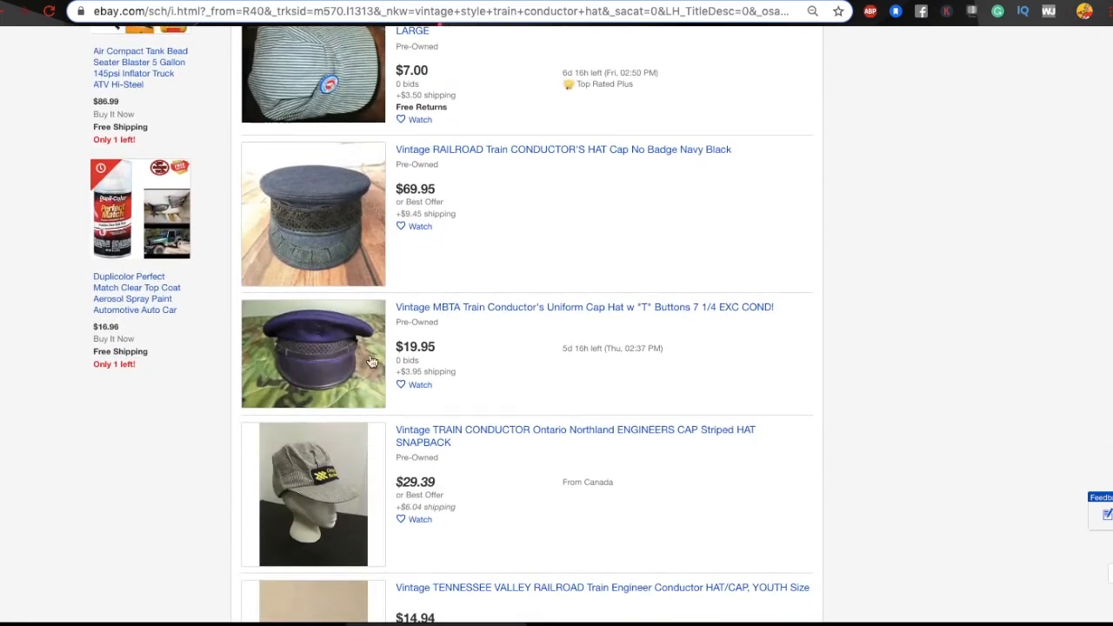
scroll(490, 335, down, 8)
scroll(489, 333, down, 7)
scroll(489, 332, up, 15)
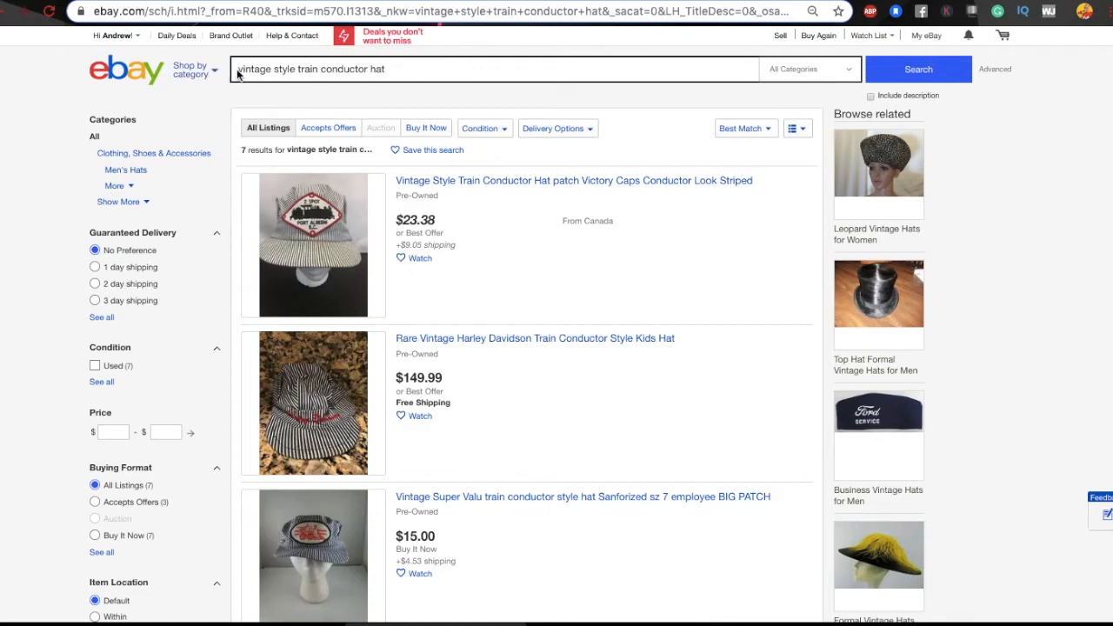
drag(392, 68, 231, 70)
key(ctrl+c)
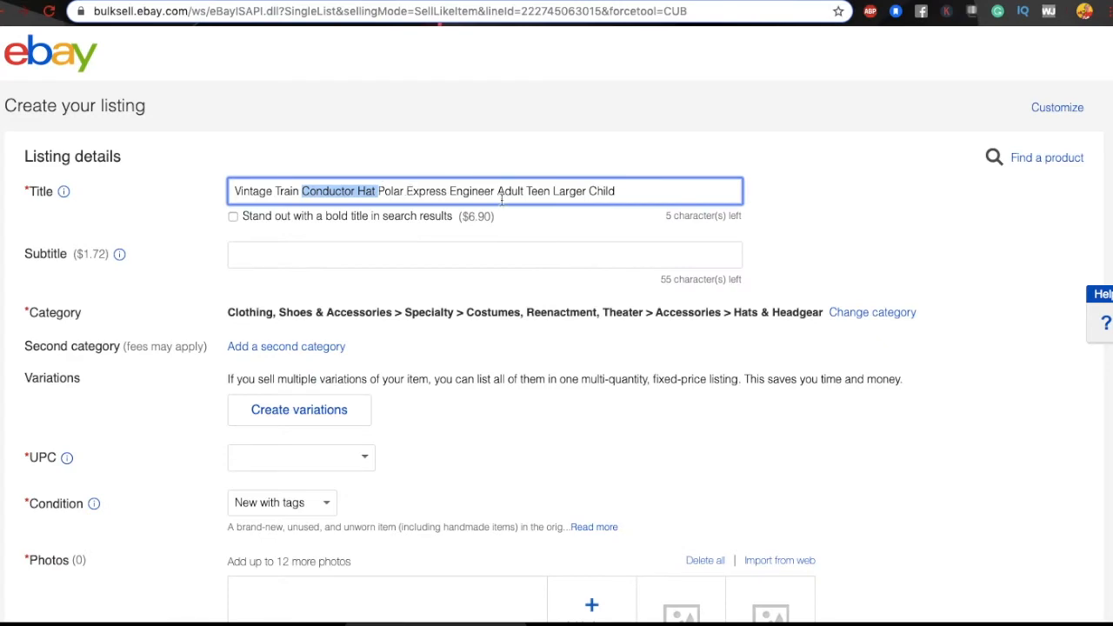
Step: Paste 'vintage style train conductor hat' as the third item description line
scroll(392, 360, down, 20)
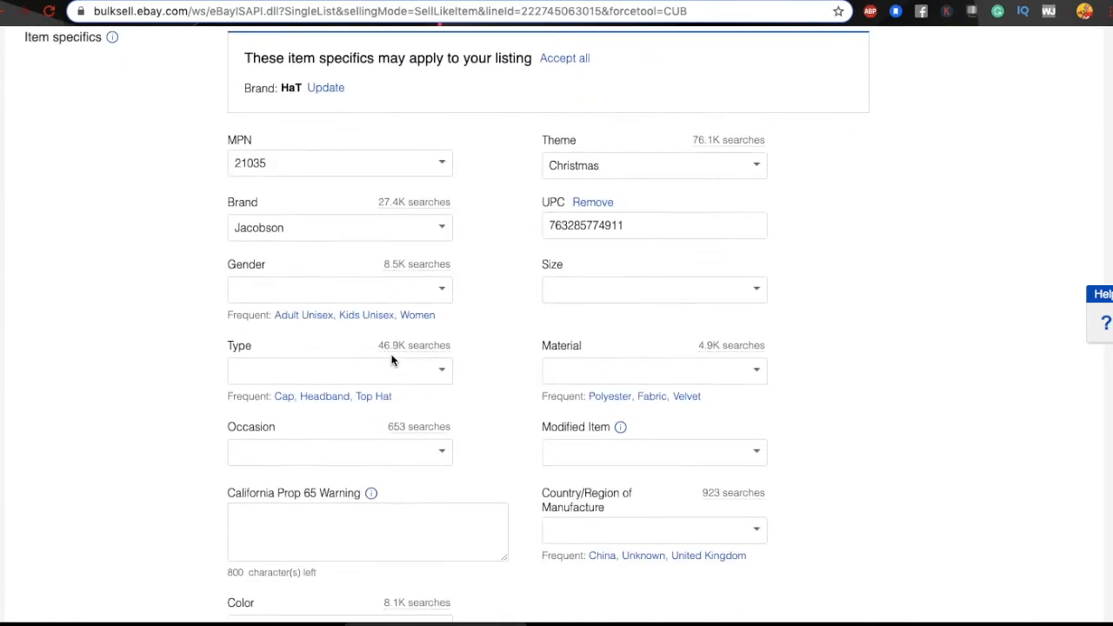
scroll(392, 360, down, 1)
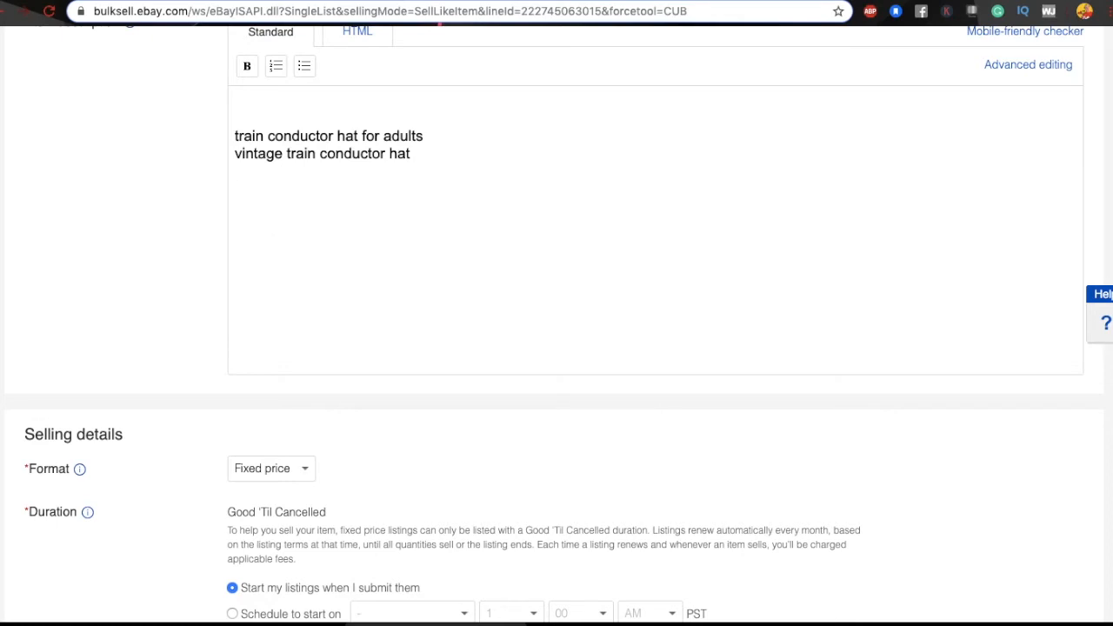
key(ctrl+v)
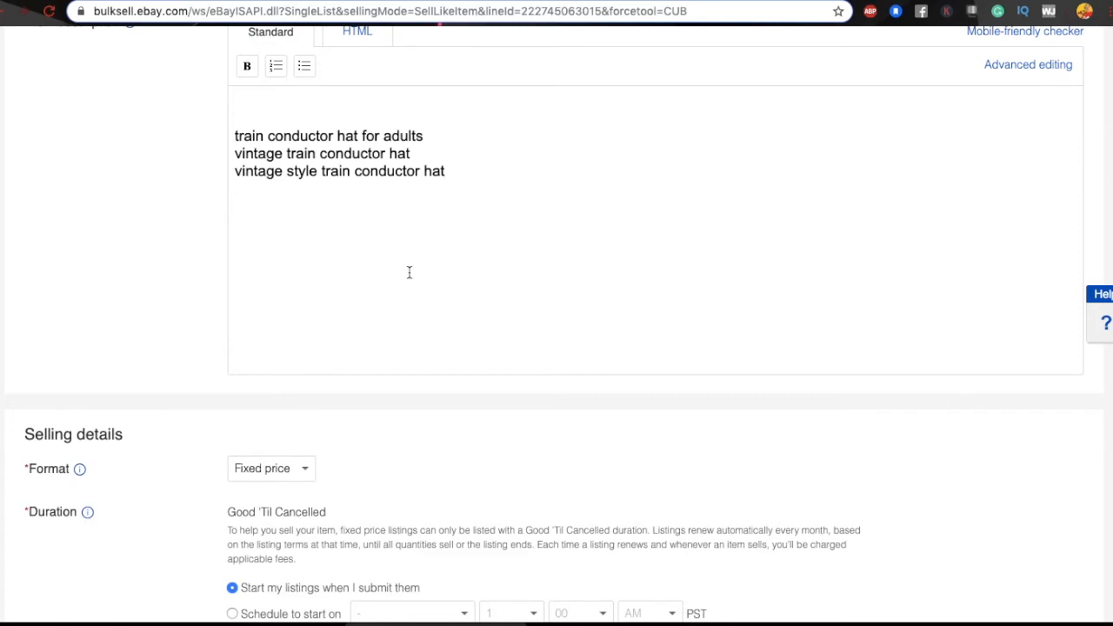
Step: Review the description and select the word 'style' in its third line
scroll(408, 272, up, 15)
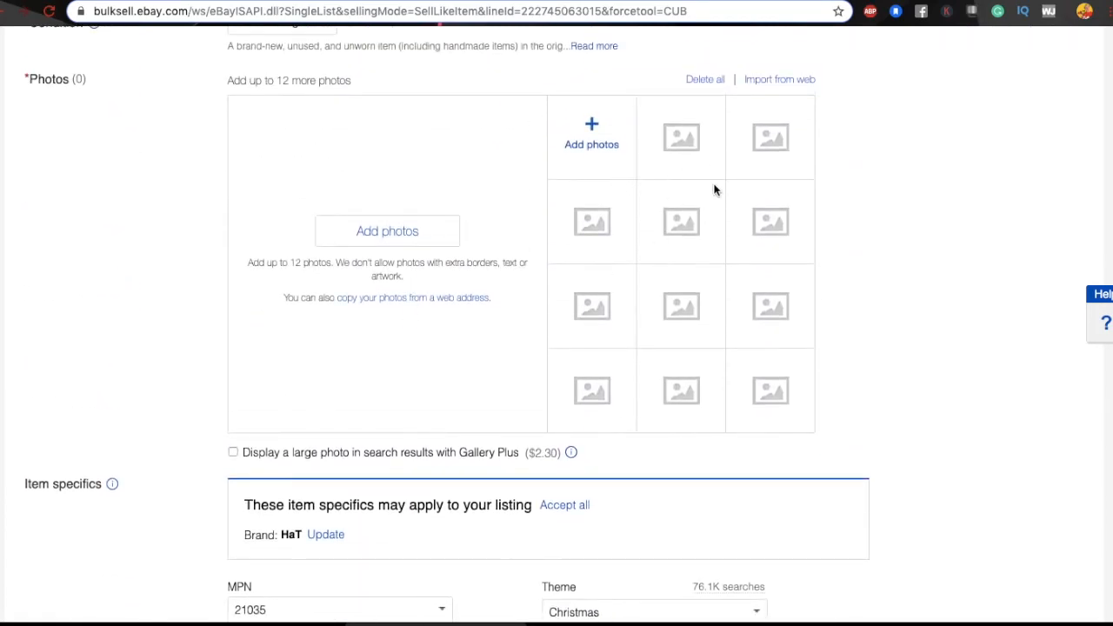
scroll(429, 356, down, 3)
scroll(428, 356, down, 6)
scroll(428, 356, up, 13)
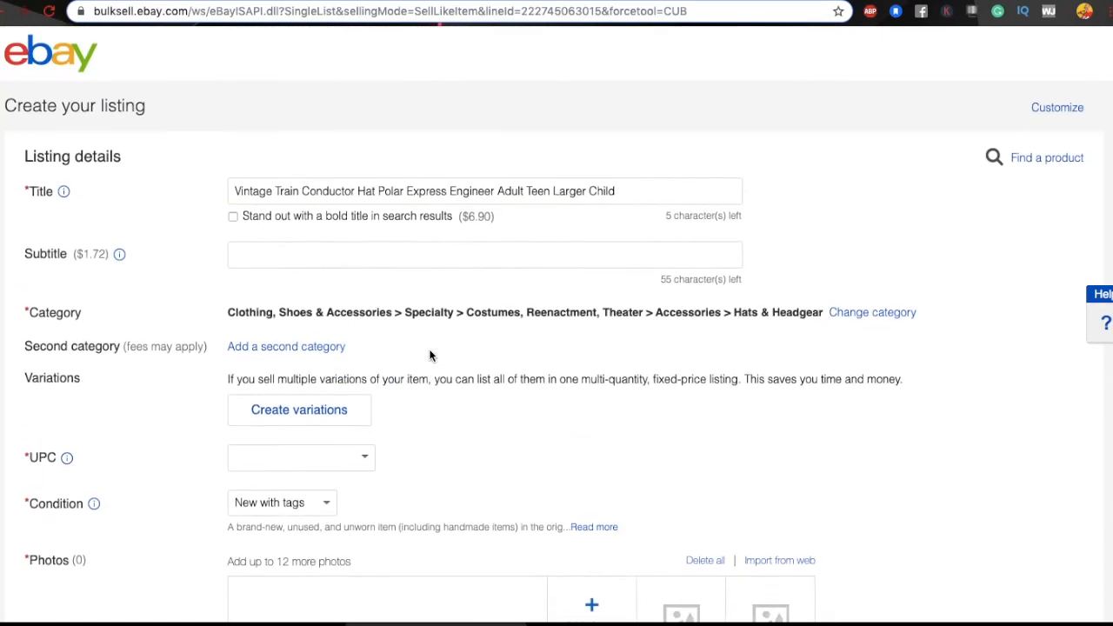
scroll(428, 355, down, 5)
scroll(429, 356, up, 4)
scroll(558, 335, down, 10)
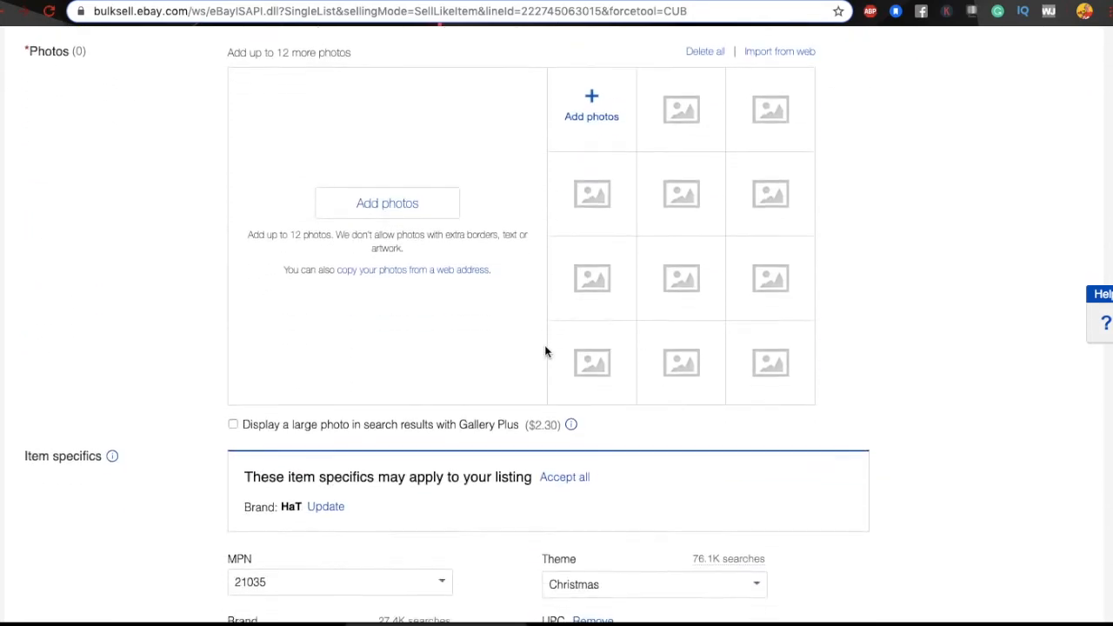
scroll(387, 513, down, 6)
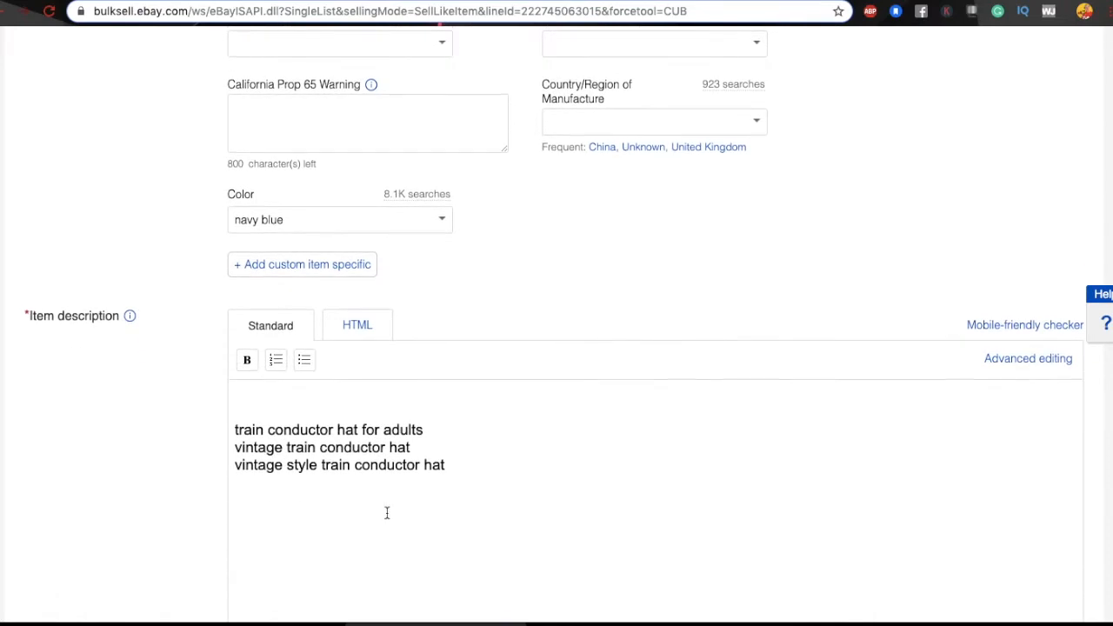
drag(287, 467, 318, 465)
scroll(640, 365, up, 15)
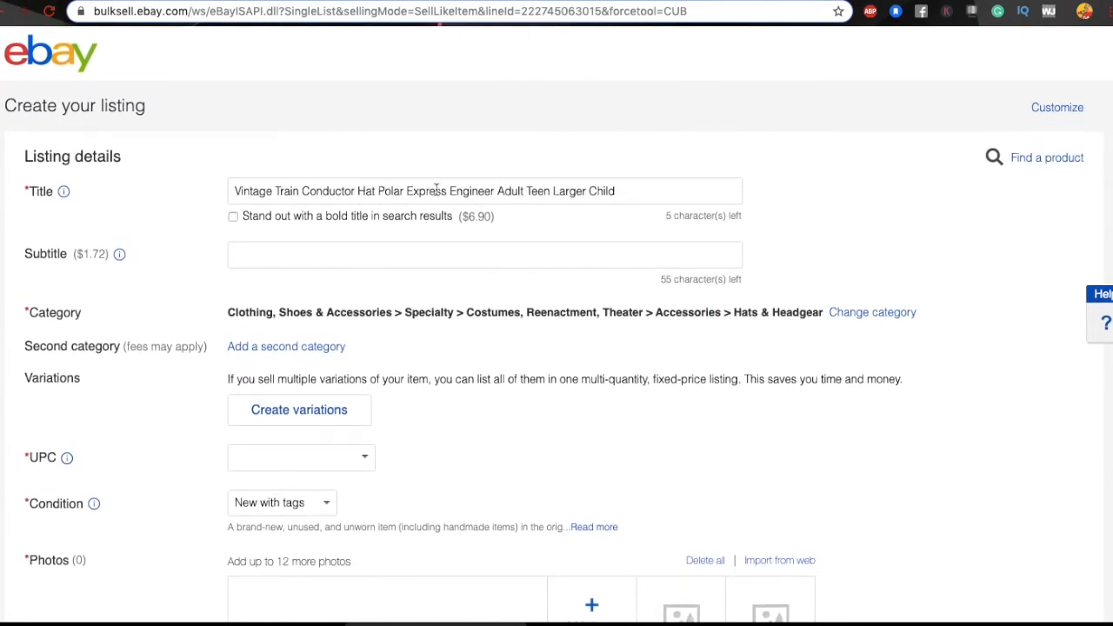
Step: Insert 'Style' between 'Engineer' and 'Adult' in the listing title
click(497, 191)
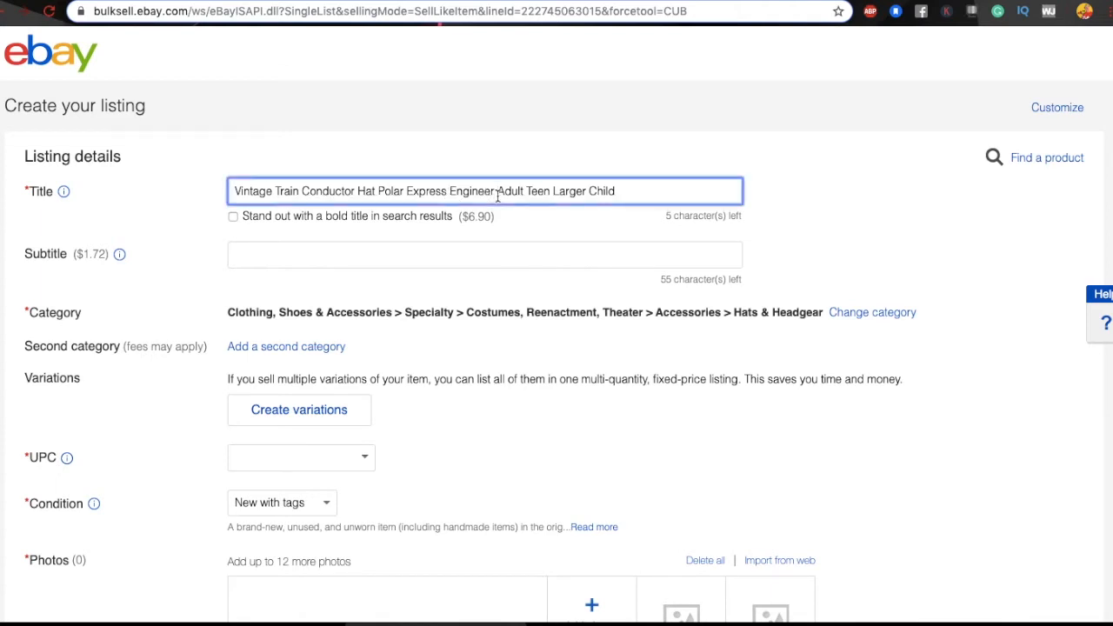
text(style)
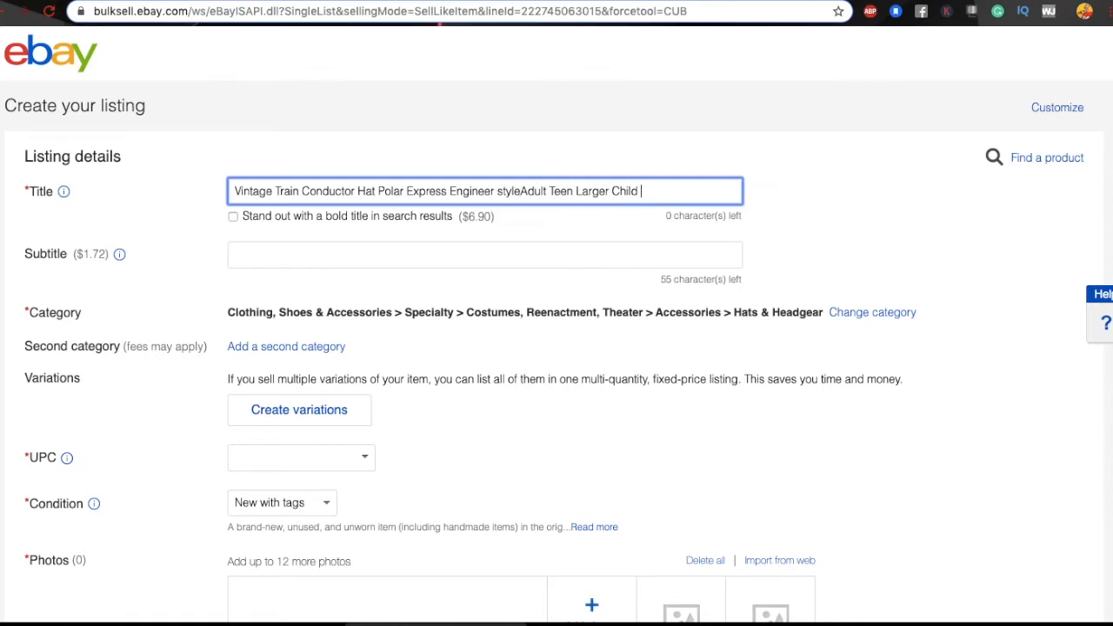
click(502, 192)
key(BackSpace)
text(S)
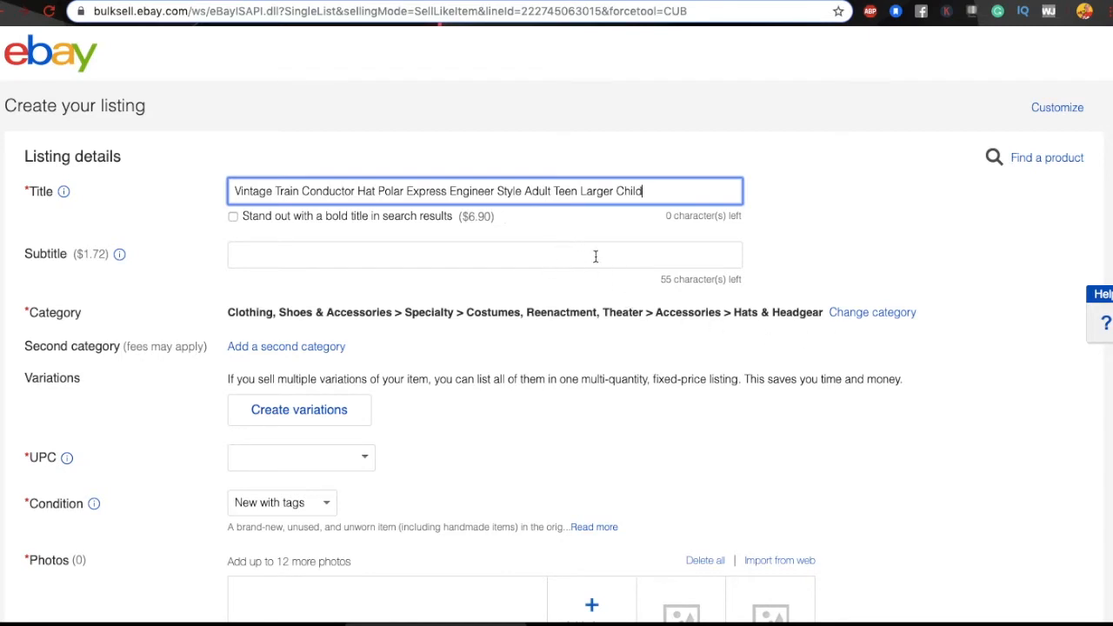
Step: Scroll down to Selling details showing the Buy It Now price field
scroll(600, 255, down, 6)
scroll(600, 255, down, 7)
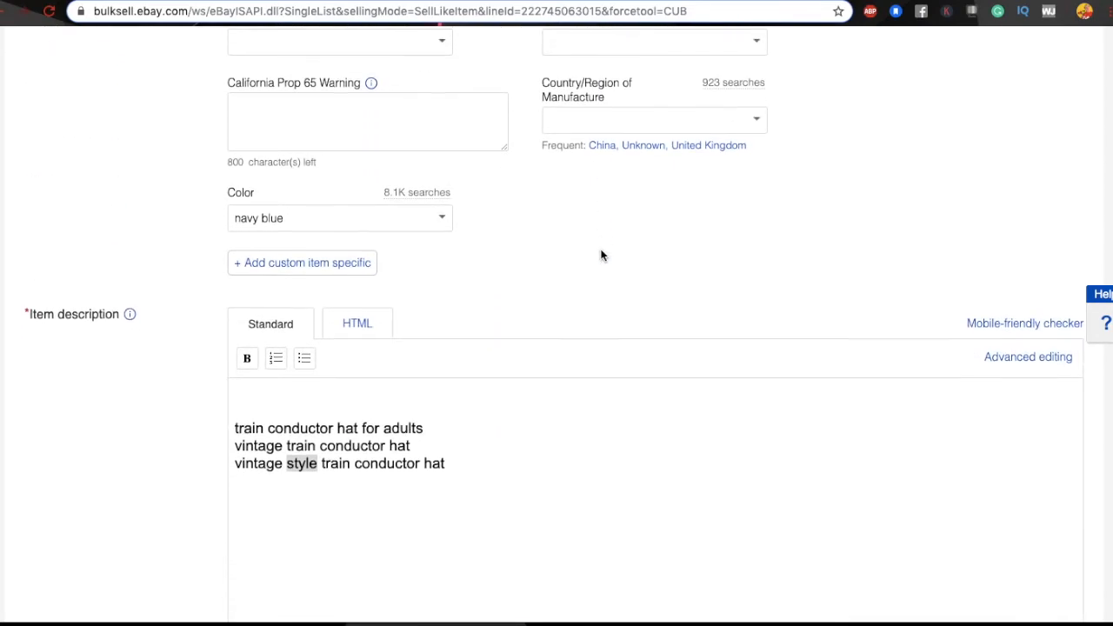
scroll(600, 254, down, 1)
scroll(601, 251, down, 1)
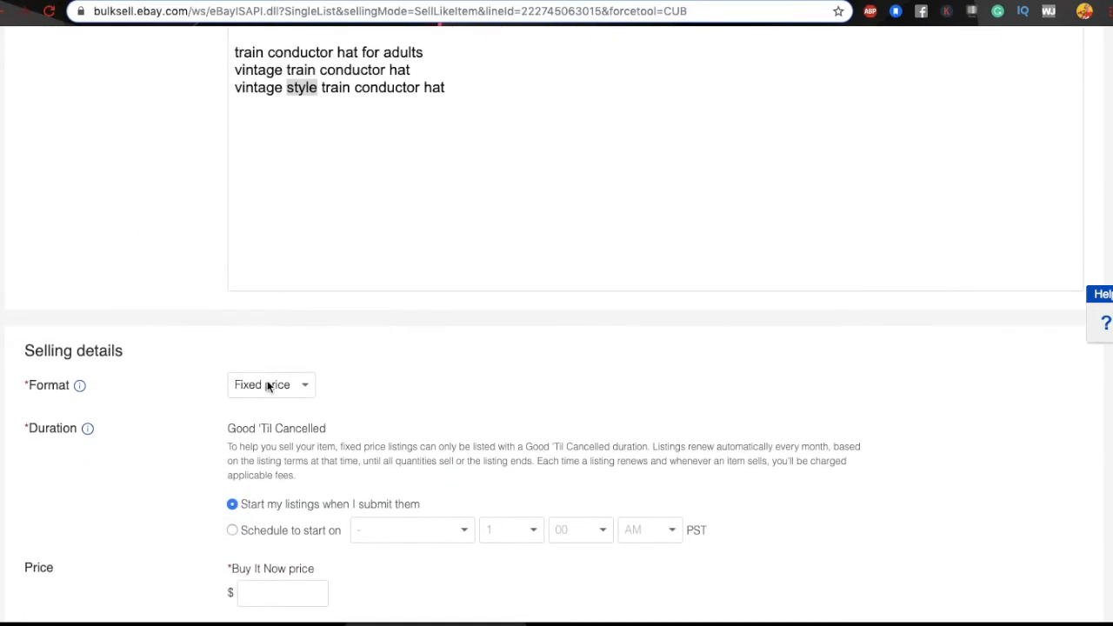
Step: Enter 19.05 as the Buy It Now price, then return to the Amazon hat page
click(281, 597)
text(19.05)
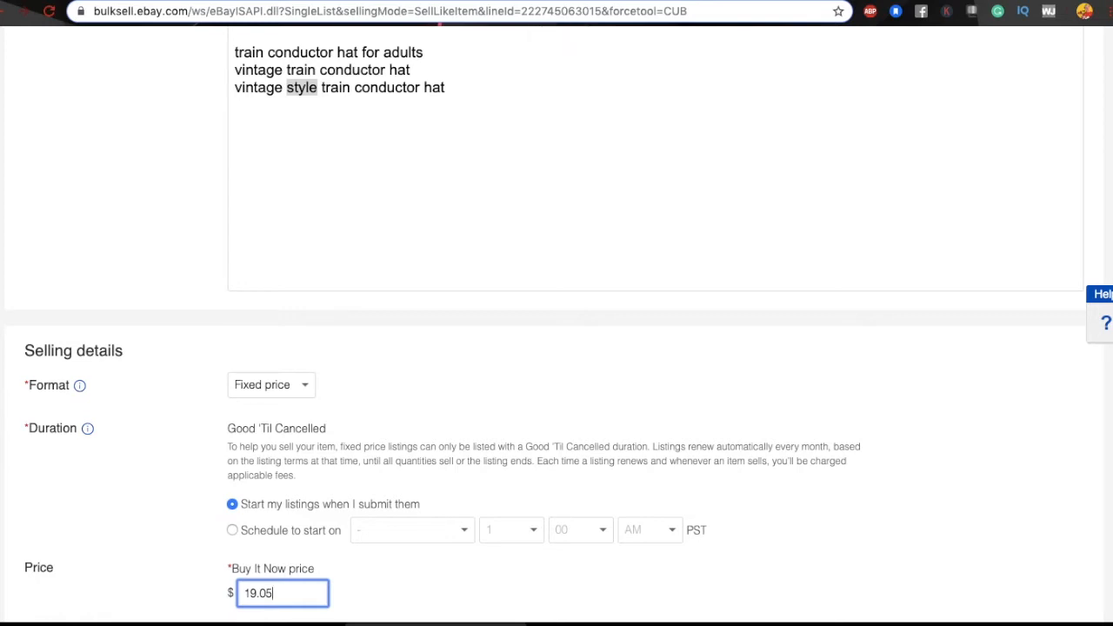
scroll(544, 281, up, 5)
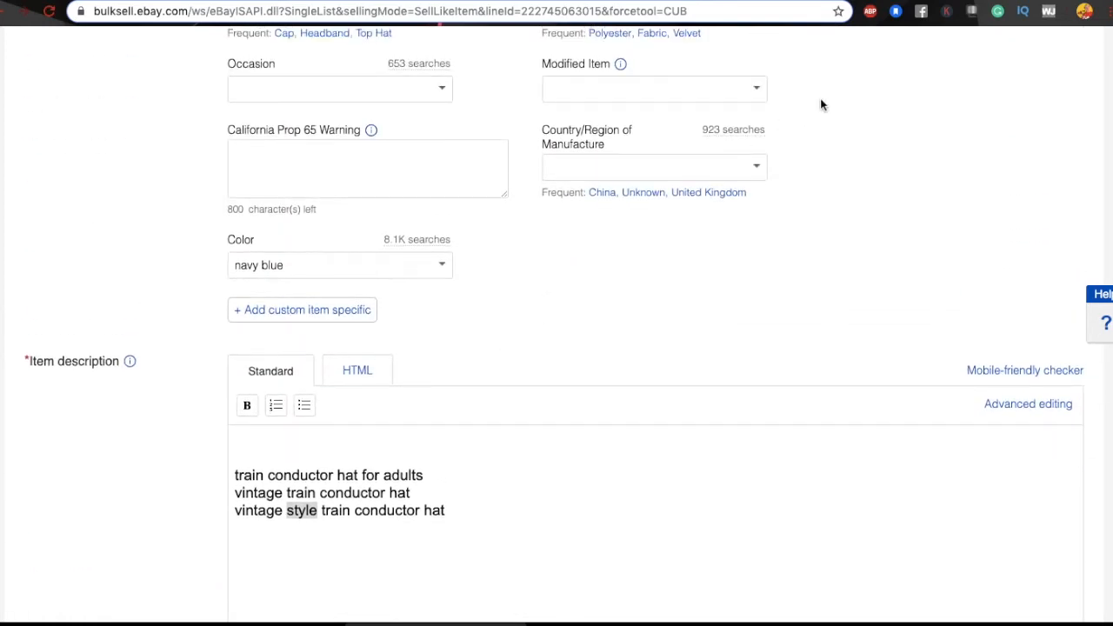
click(724, 0)
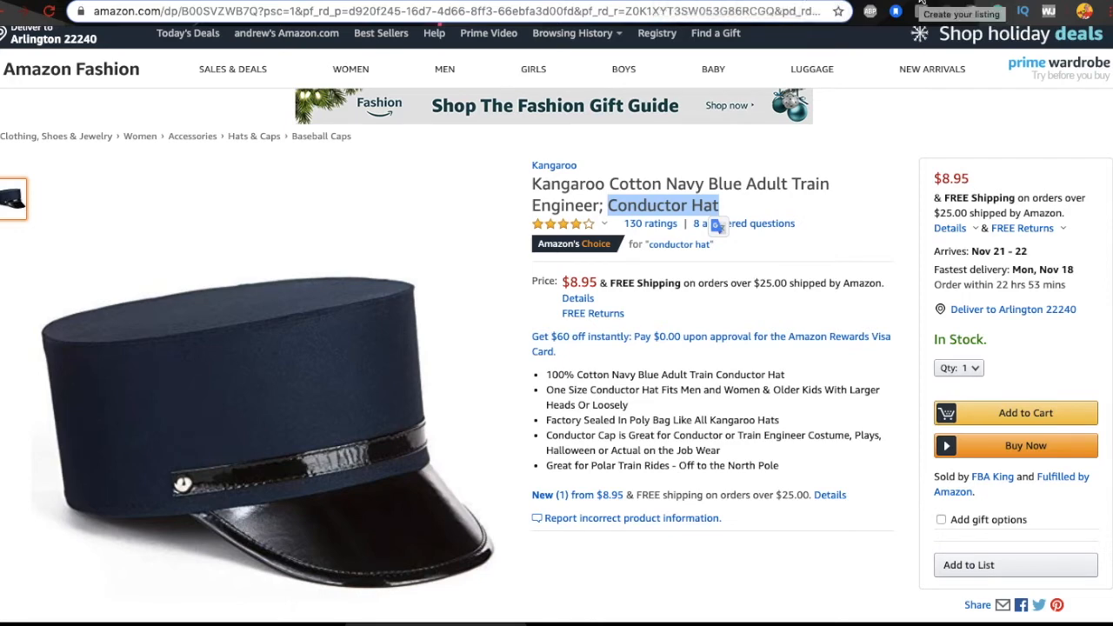
click(609, 1)
scroll(519, 287, up, 5)
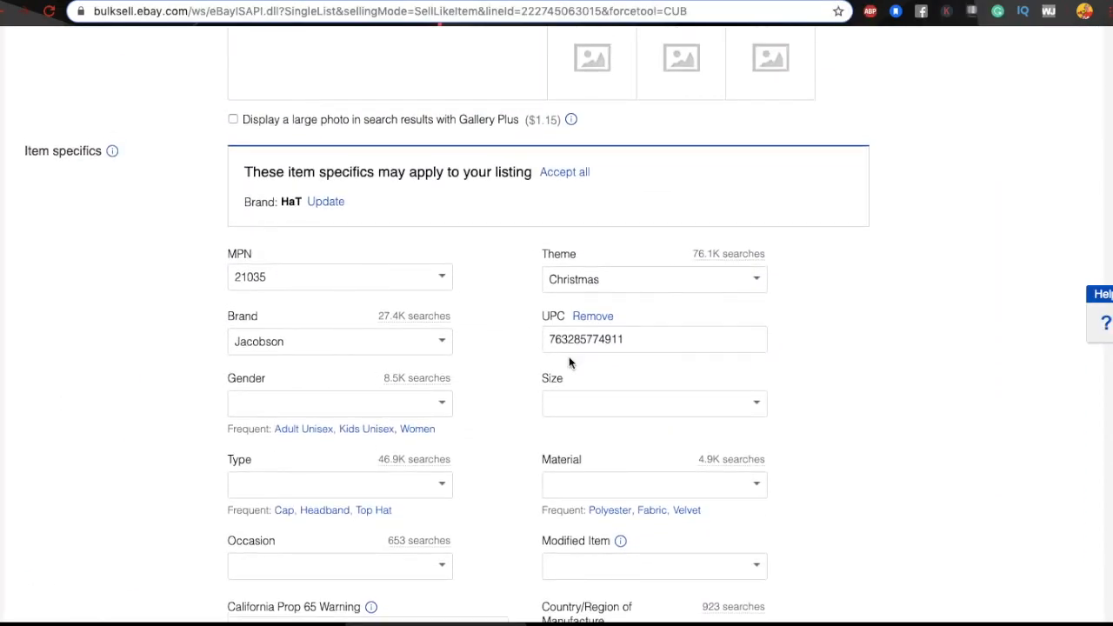
scroll(569, 363, up, 8)
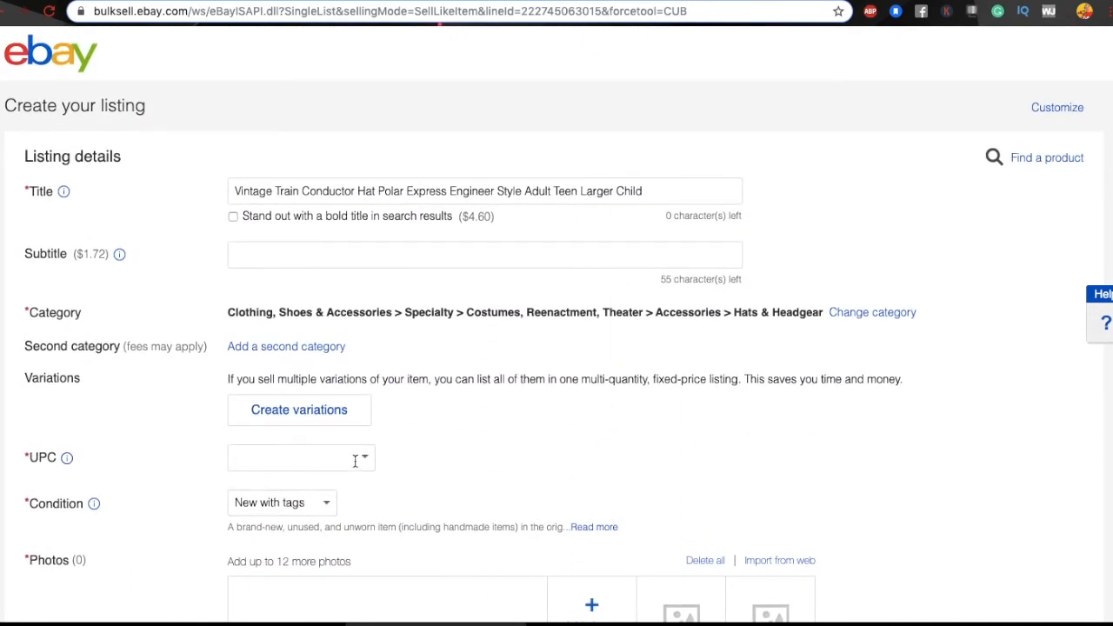
scroll(402, 452, down, 2)
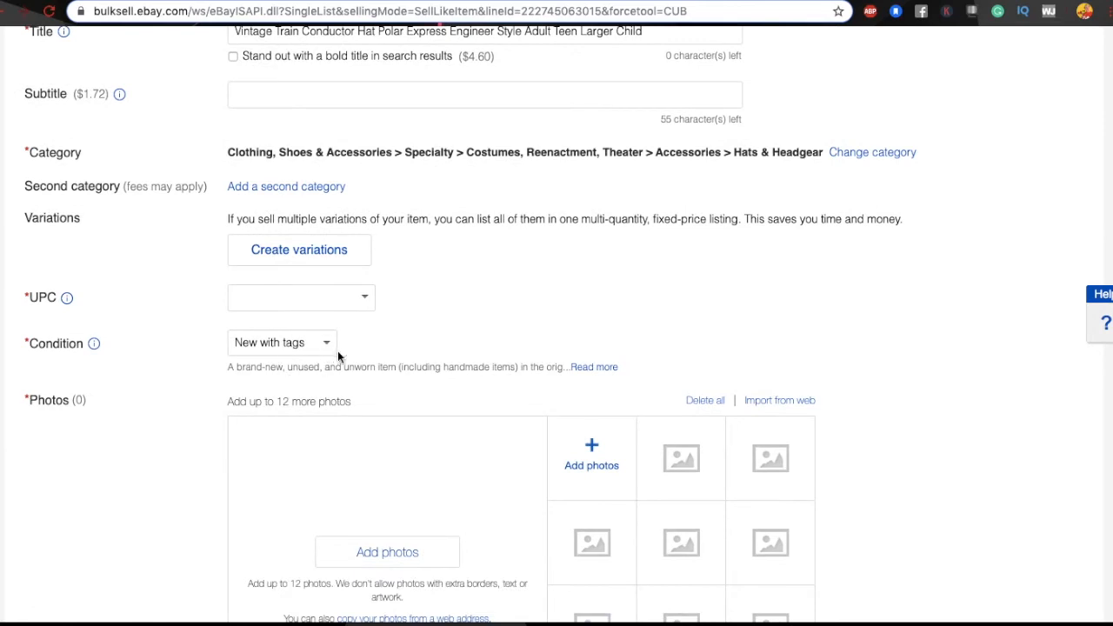
click(328, 346)
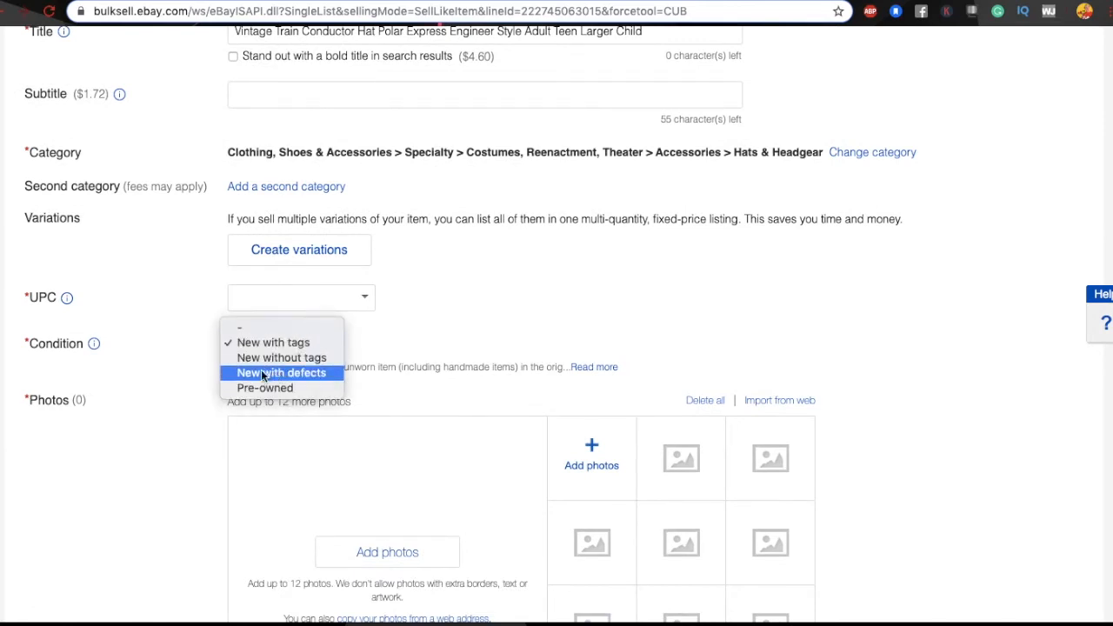
click(280, 344)
scroll(479, 278, down, 7)
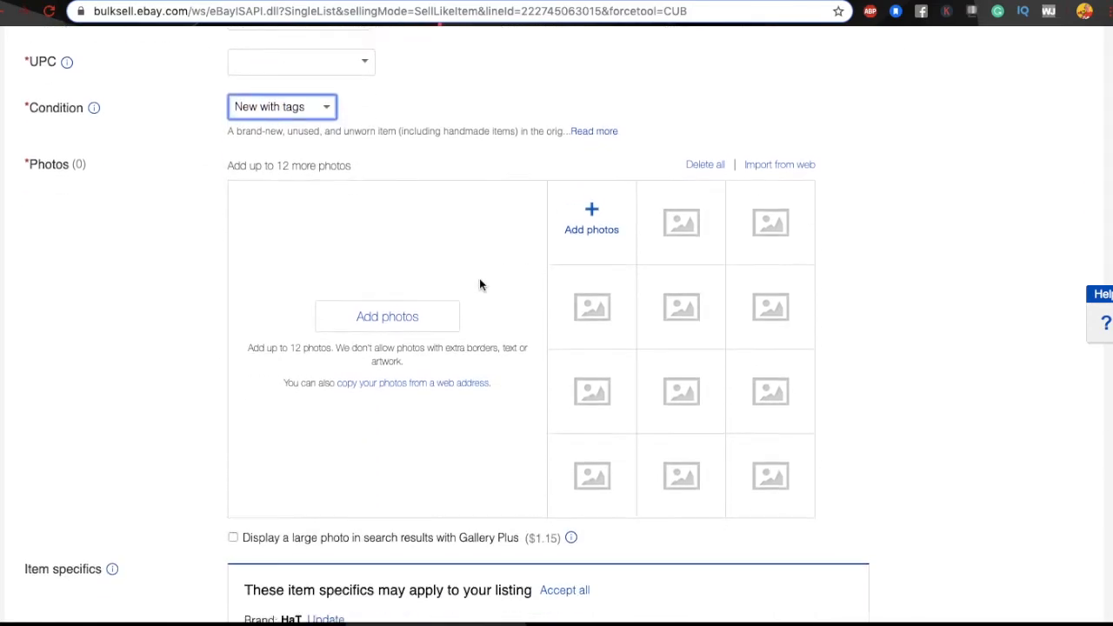
scroll(479, 284, down, 4)
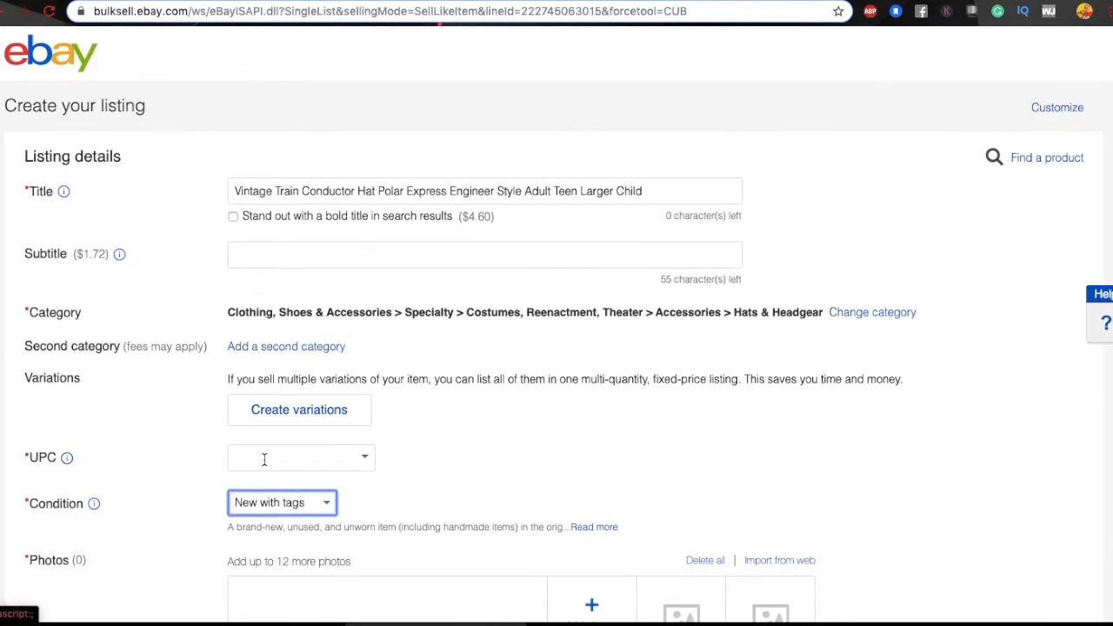
scroll(524, 419, down, 10)
scroll(524, 421, down, 1)
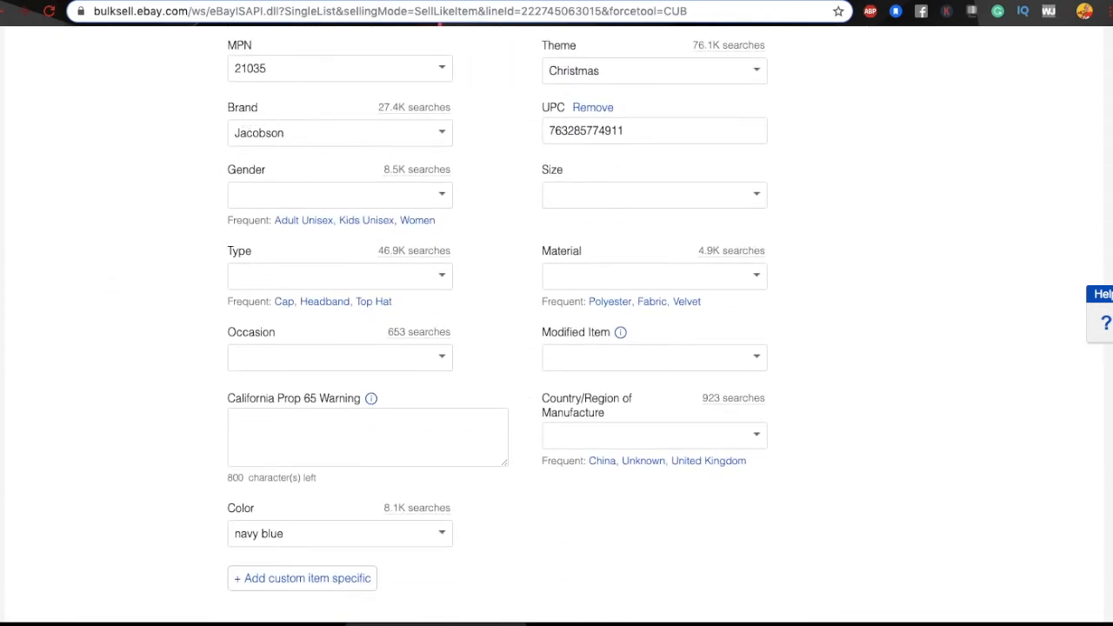
click(608, 1)
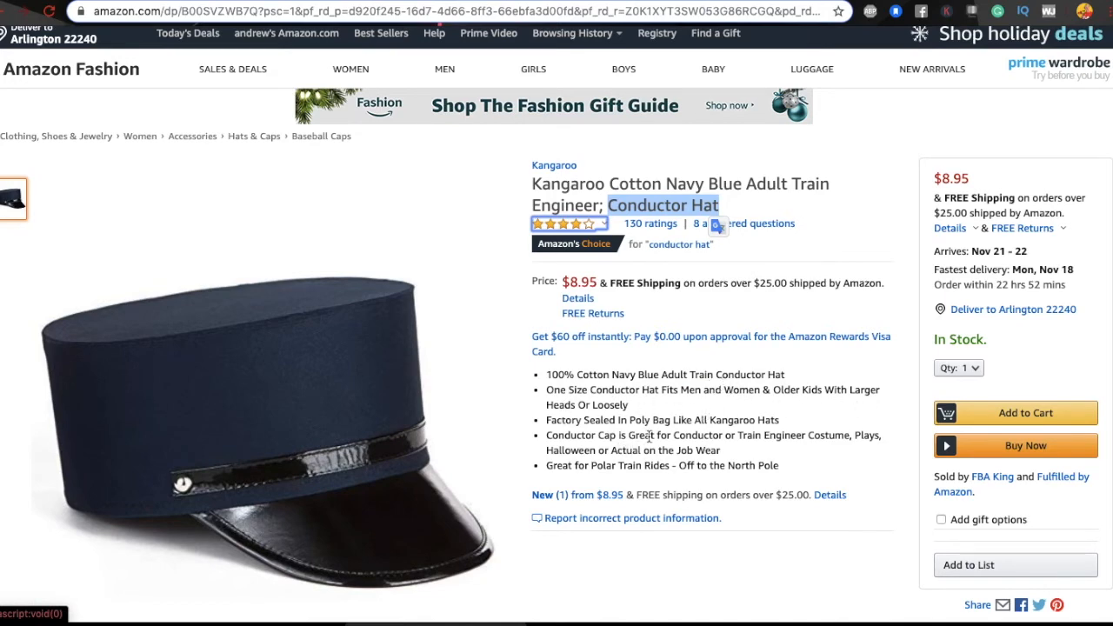
Step: Read through the Amazon hat's product description, then go back to the eBay listing form
scroll(649, 437, down, 2)
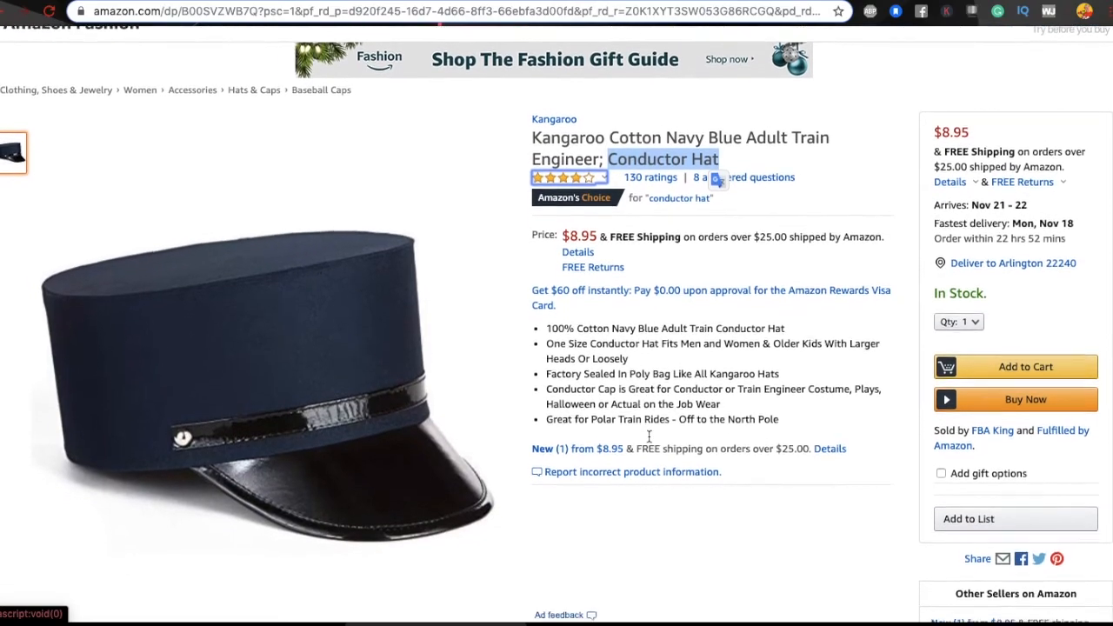
scroll(649, 437, down, 2)
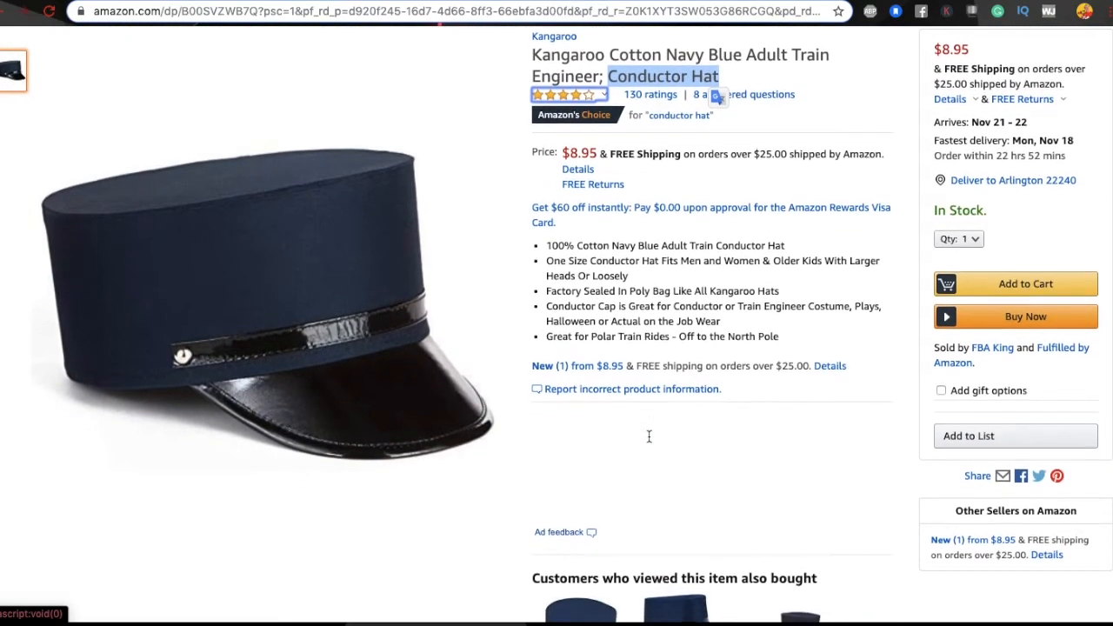
scroll(648, 437, down, 5)
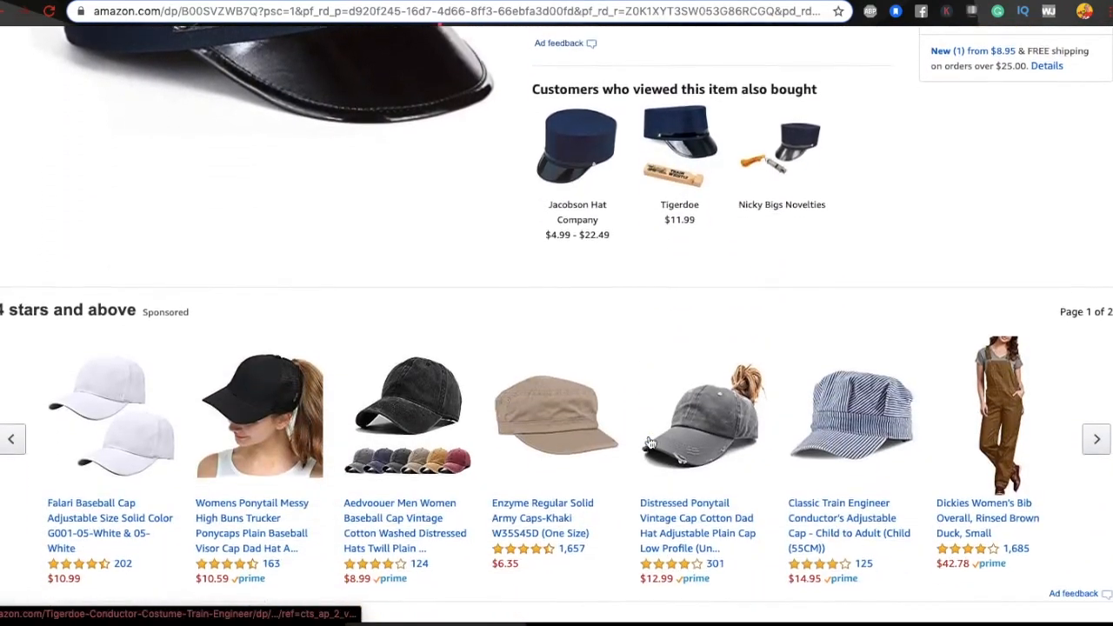
scroll(650, 443, down, 5)
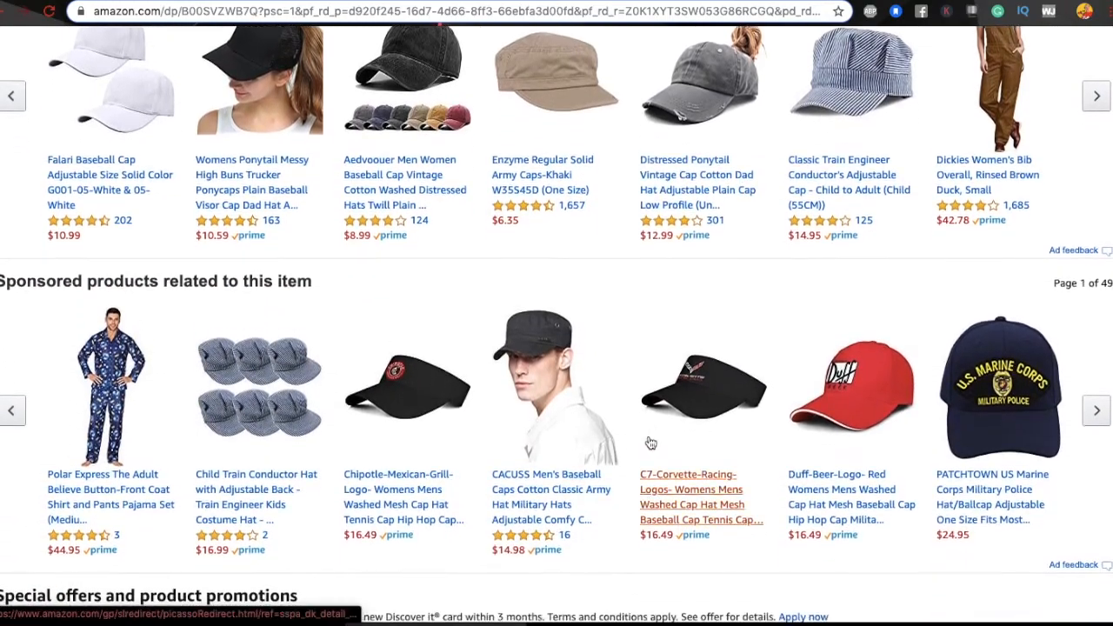
scroll(651, 443, down, 3)
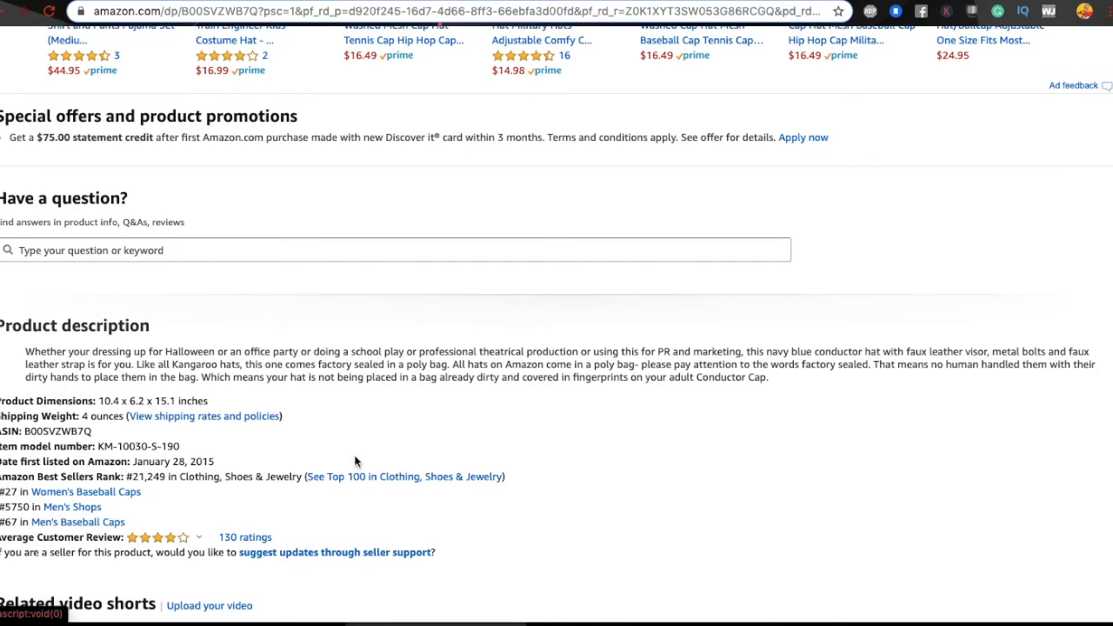
scroll(350, 432, down, 2)
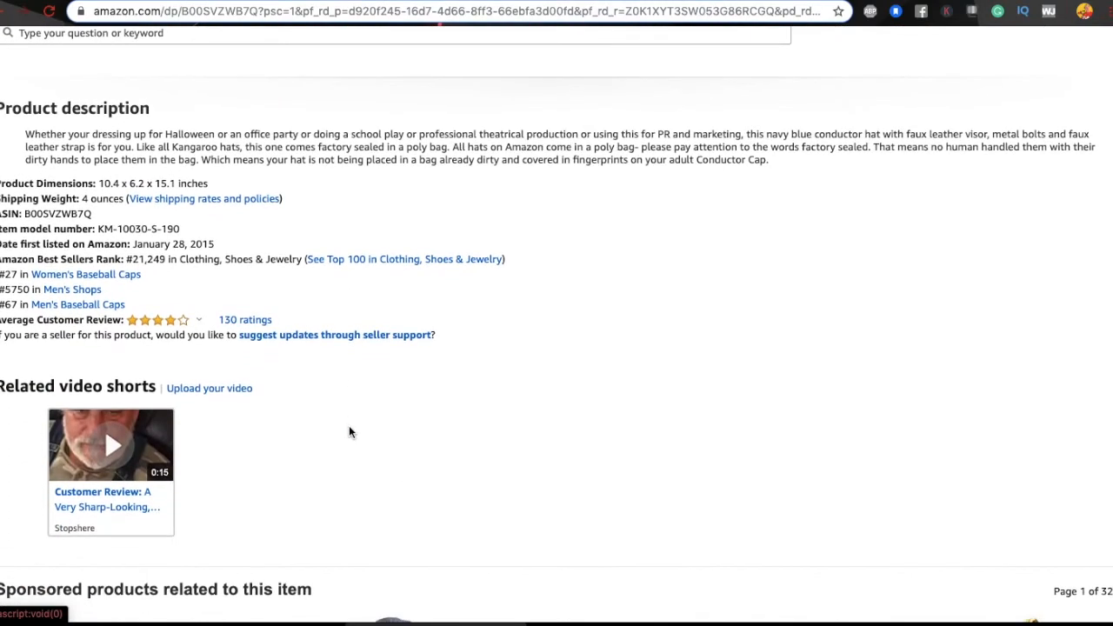
scroll(350, 432, down, 2)
scroll(351, 433, up, 15)
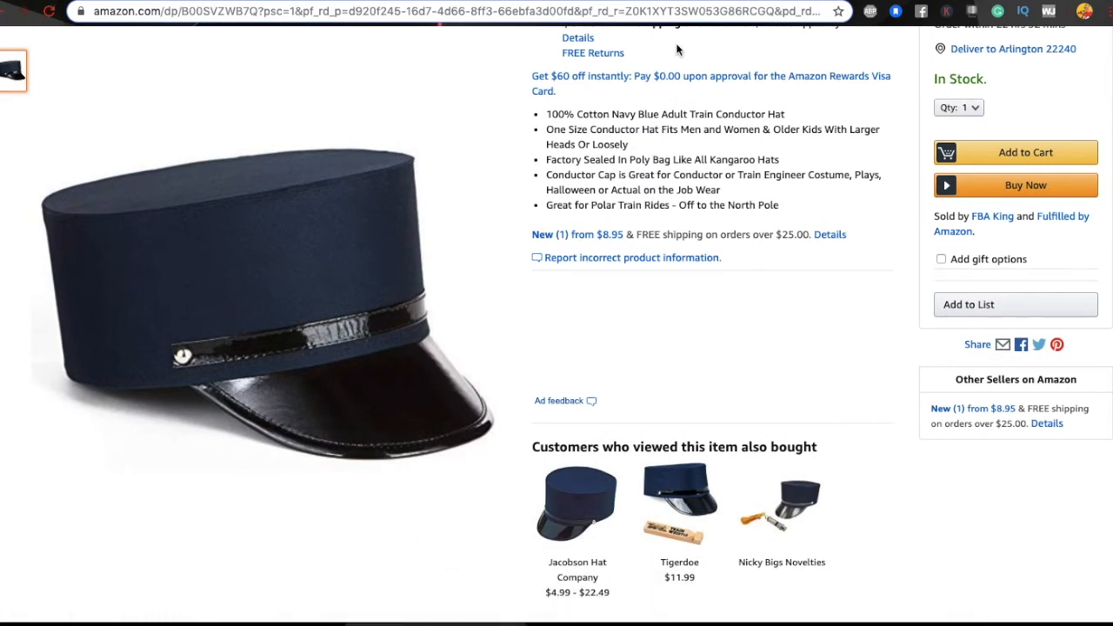
key(ctrl+Tab)
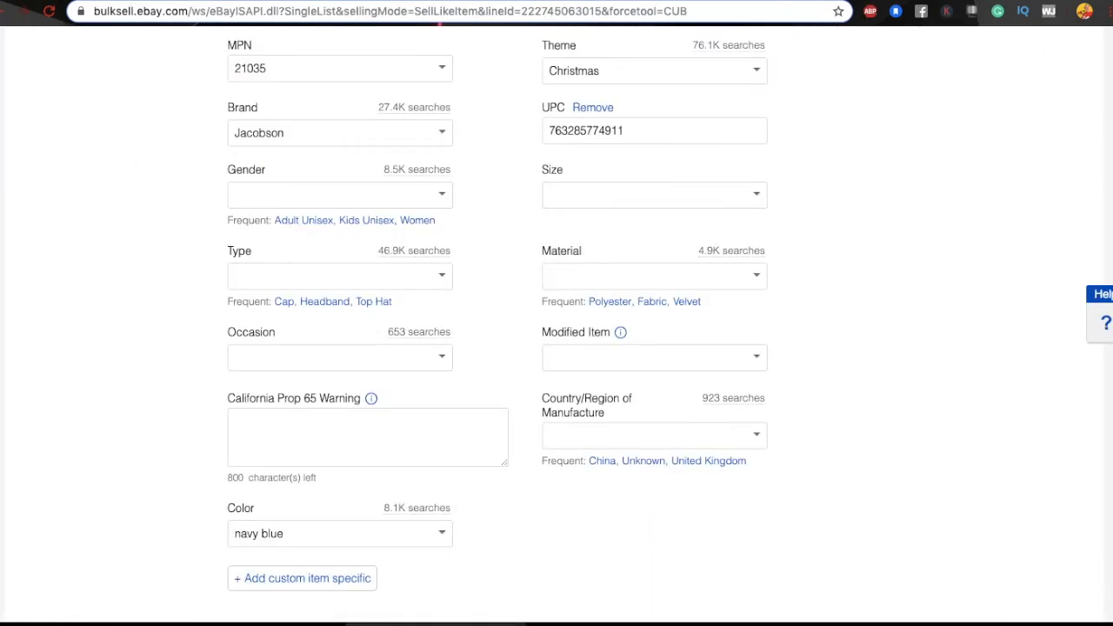
Step: Start overwriting the Jacobson brand in item specifics with 'Vinta'
scroll(339, 184, up, 3)
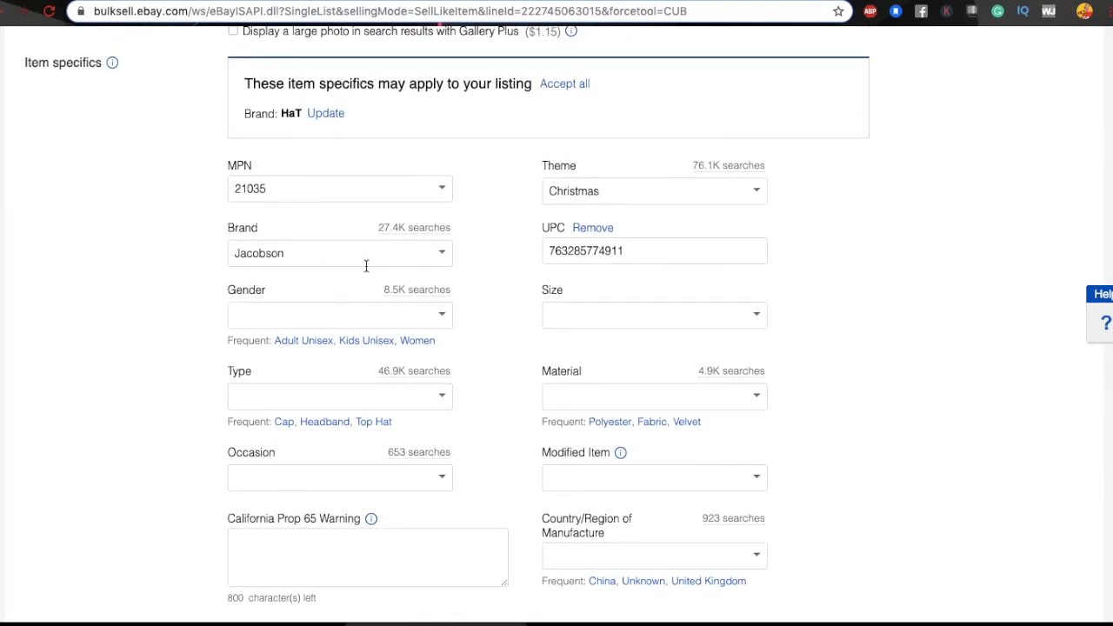
click(443, 254)
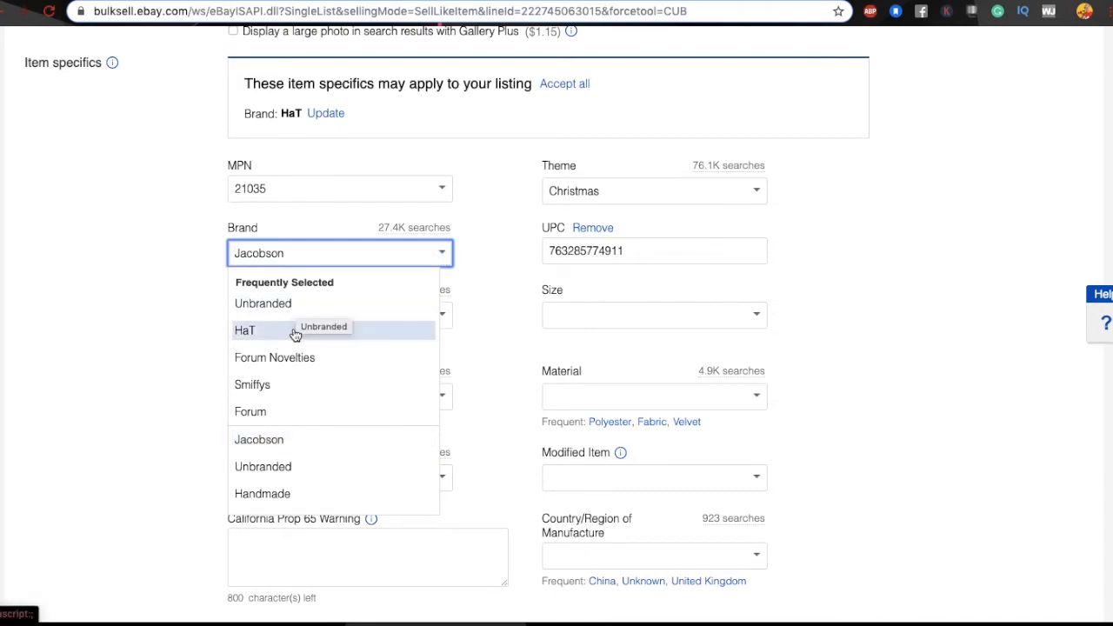
scroll(301, 356, down, 1)
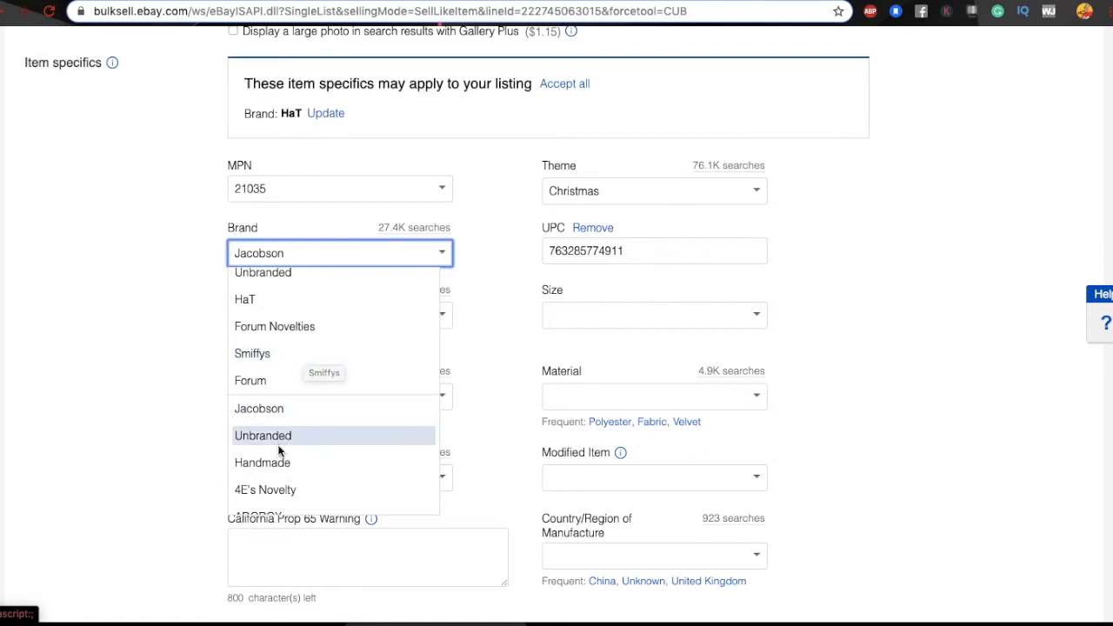
double_click(304, 253)
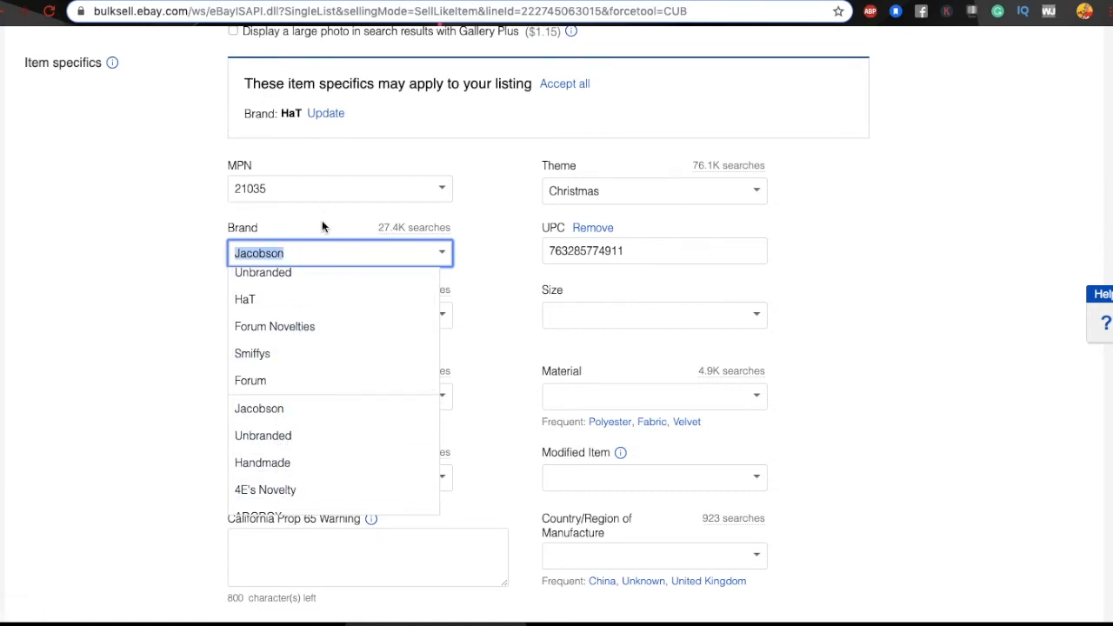
click(322, 219)
double_click(299, 254)
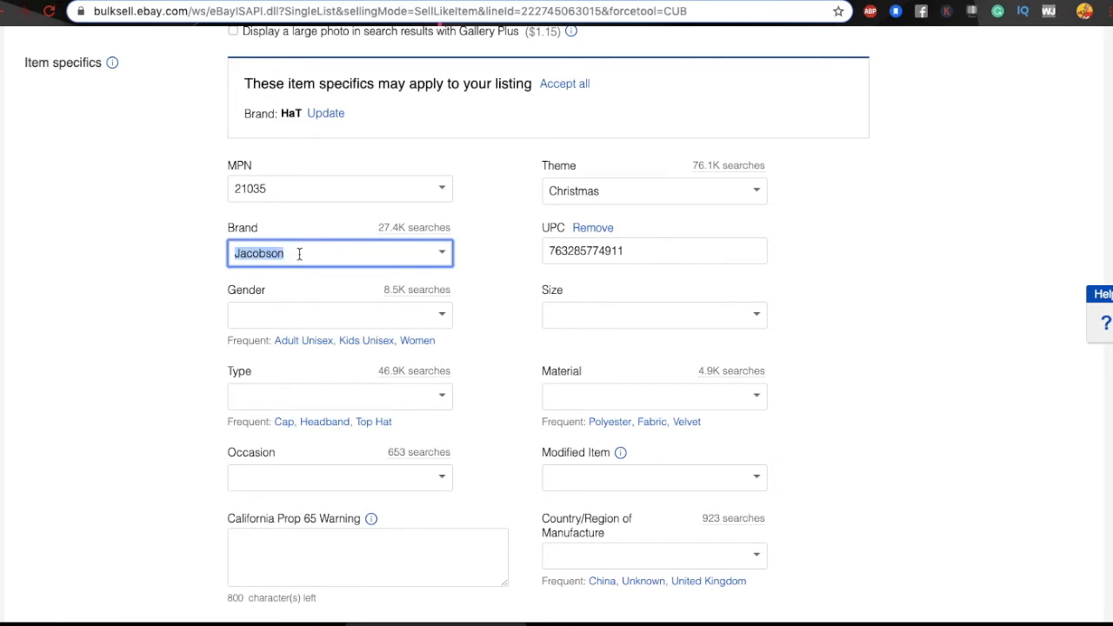
text(Vinta)
Step: Return to the Amazon navy conductor hat page
scroll(435, 260, up, 10)
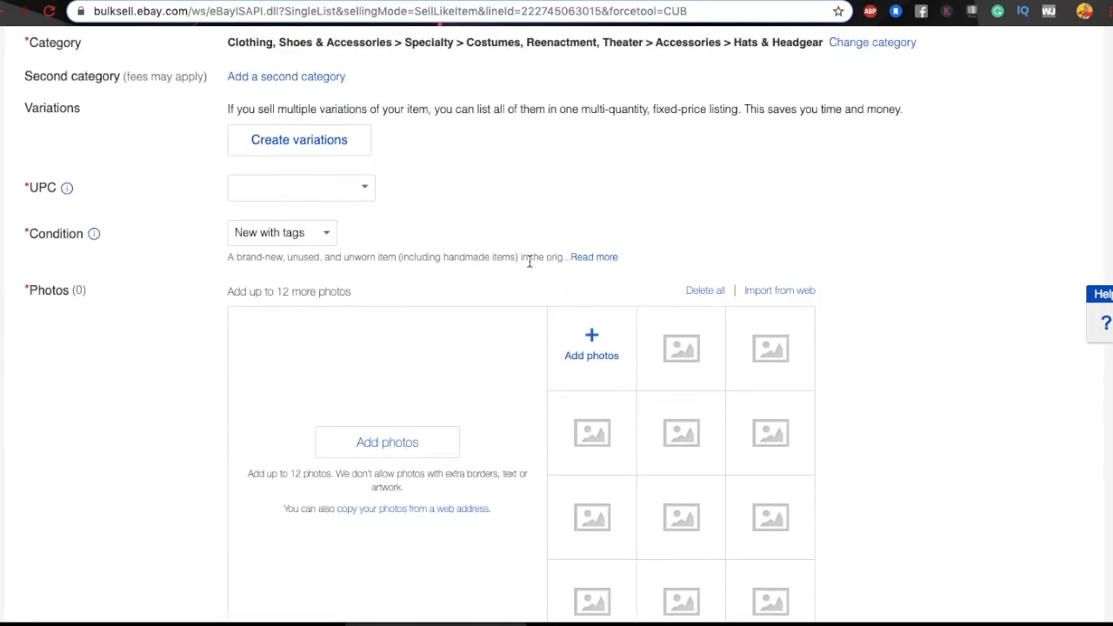
scroll(539, 205, up, 5)
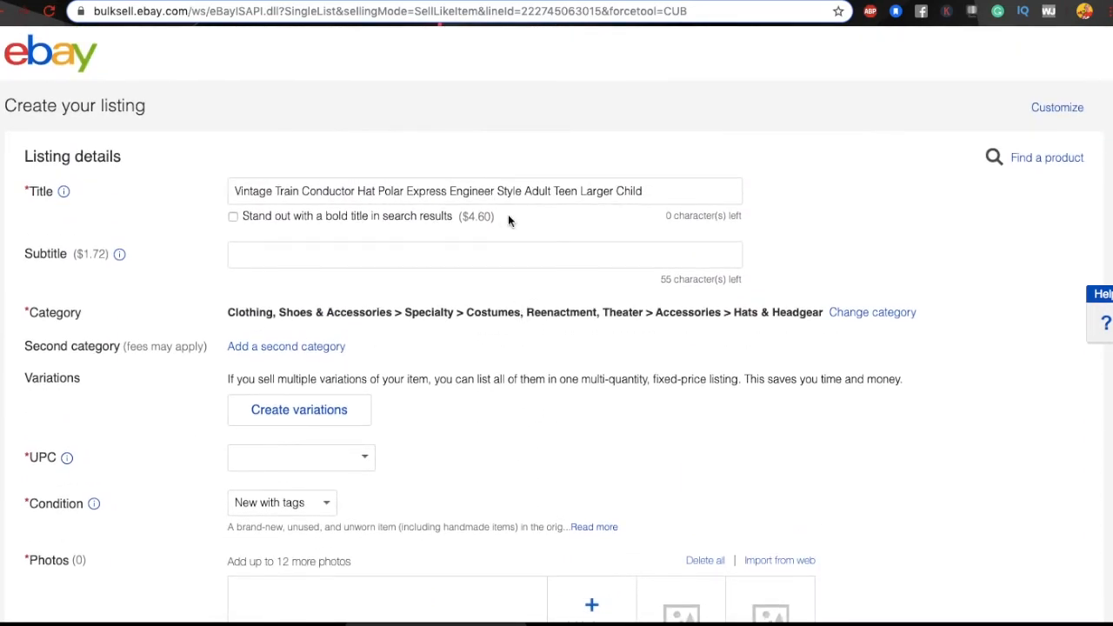
click(783, 1)
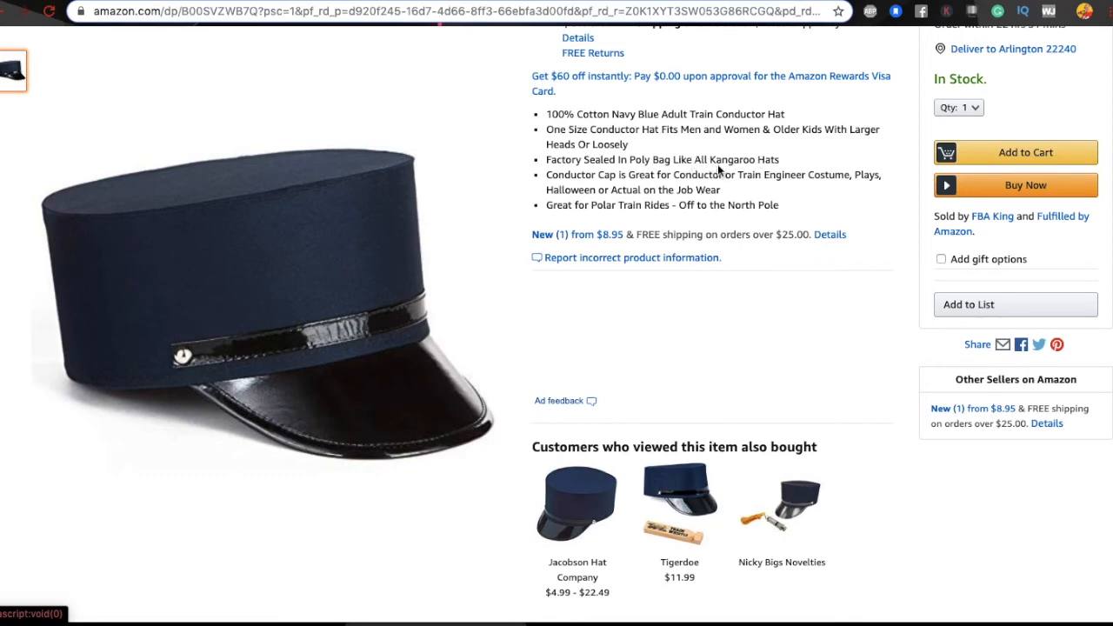
scroll(709, 221, up, 5)
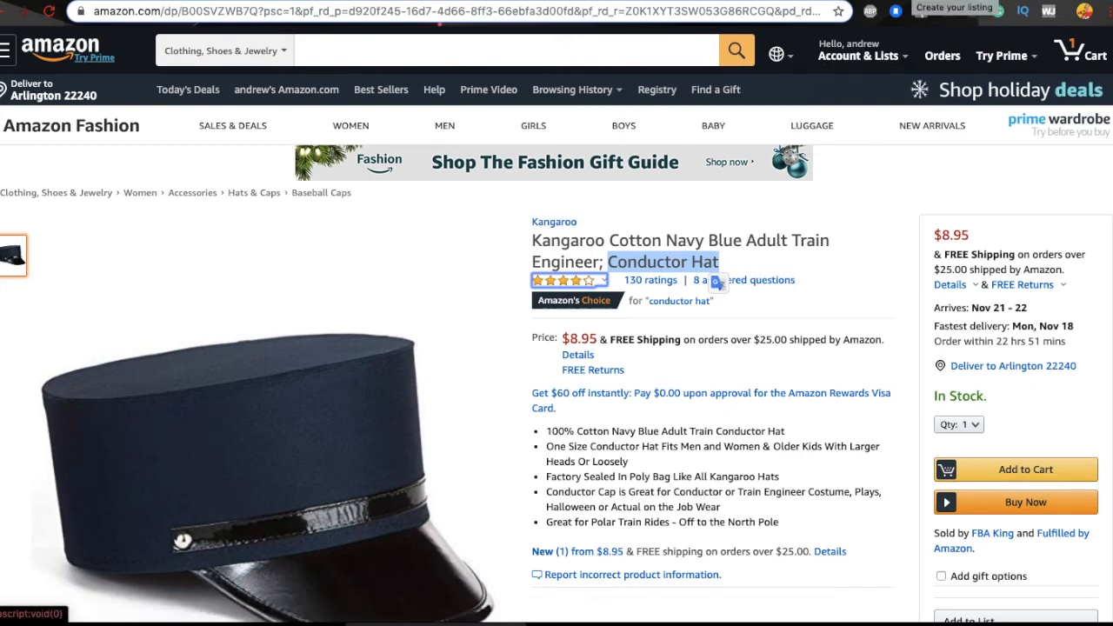
click(911, 0)
scroll(420, 367, down, 10)
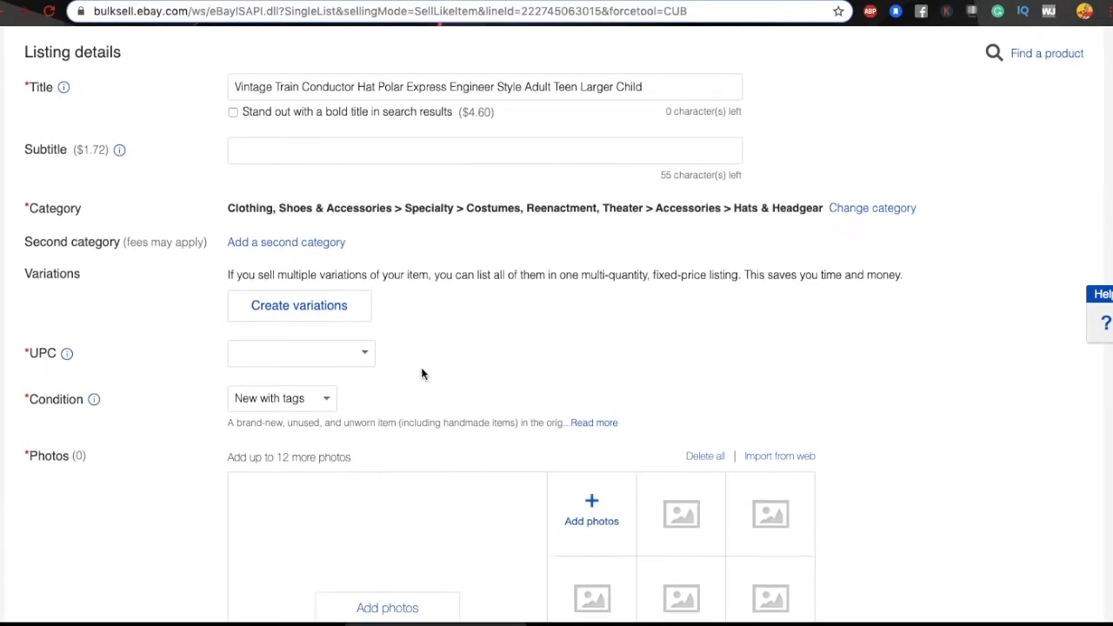
scroll(421, 367, down, 1)
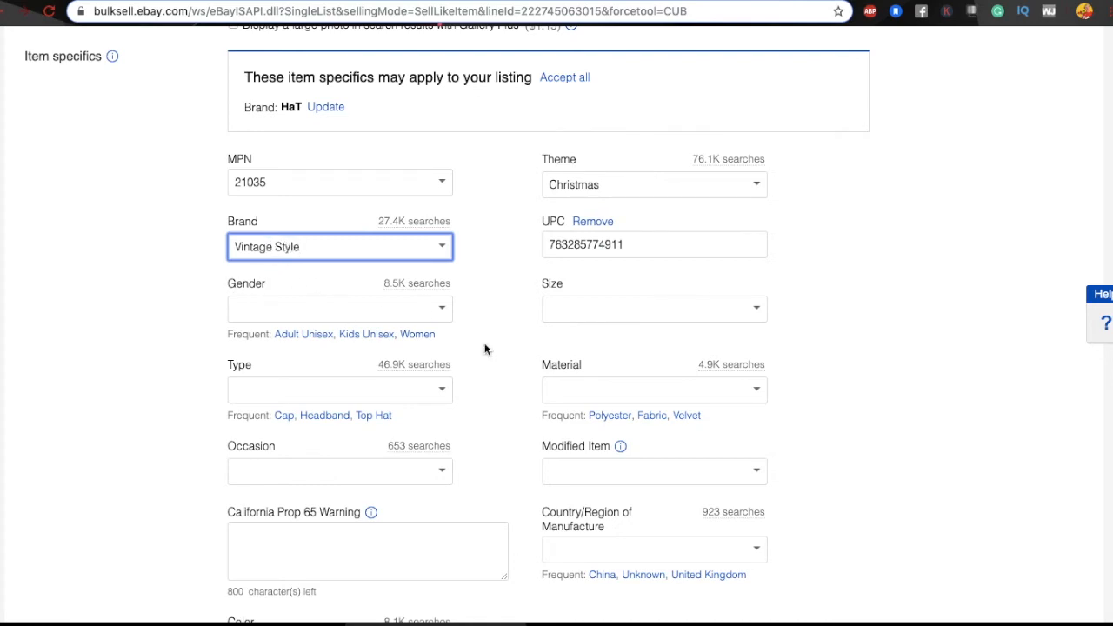
scroll(484, 345, down, 10)
scroll(485, 348, down, 1)
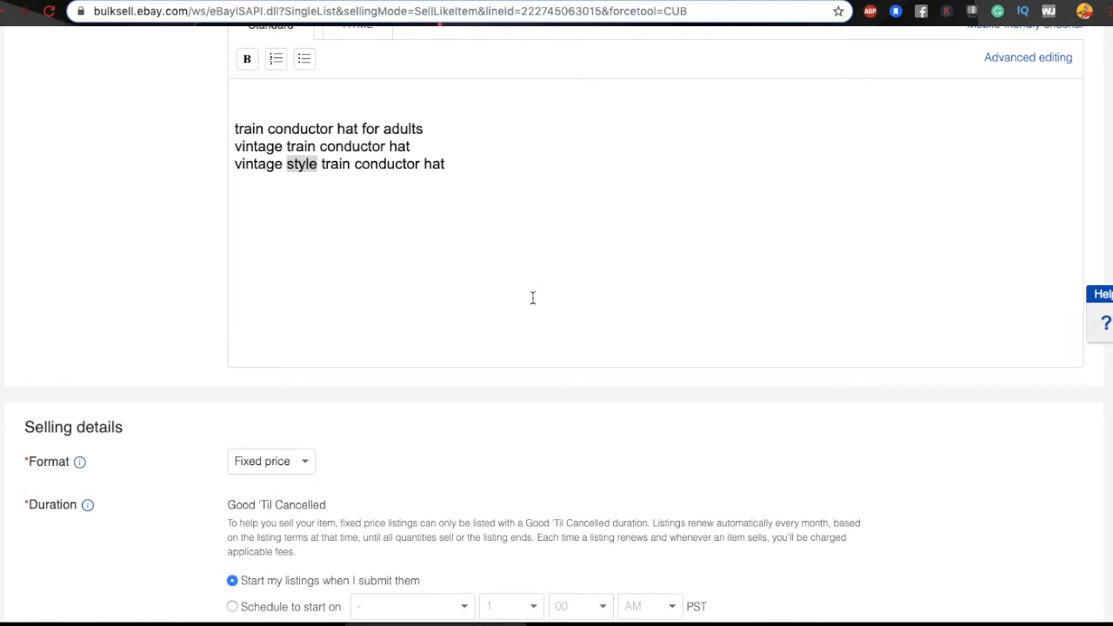
scroll(575, 272, up, 10)
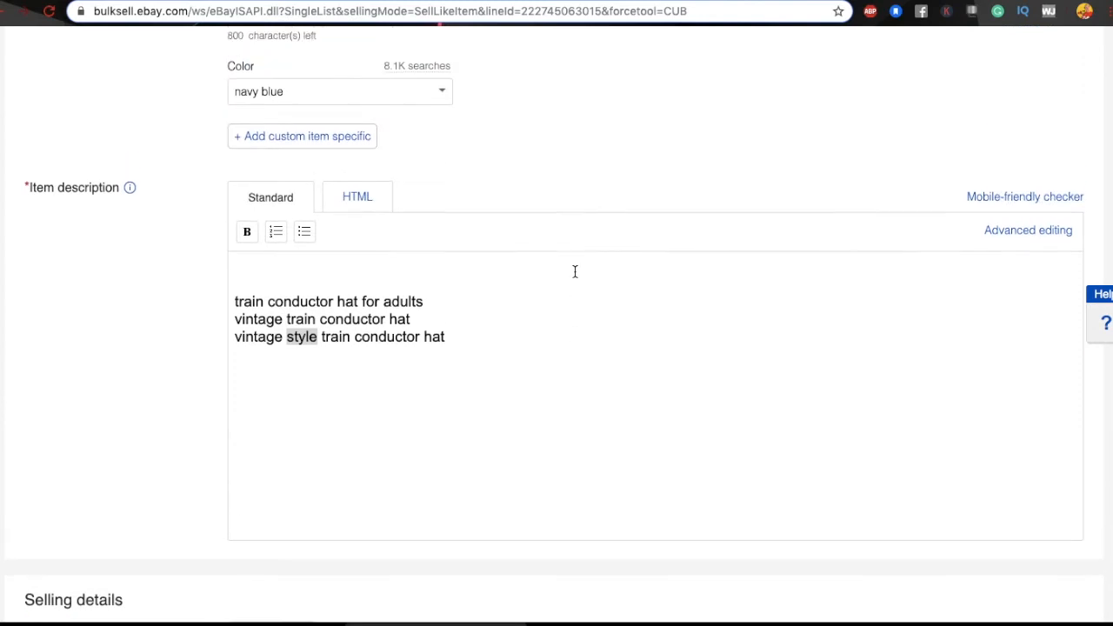
scroll(574, 277, down, 1)
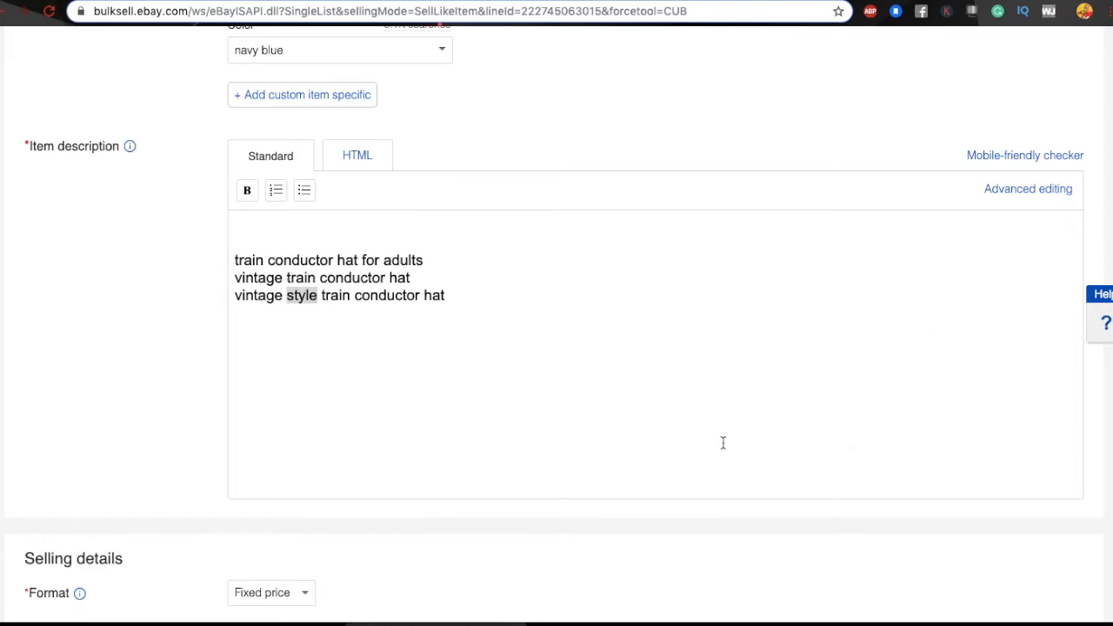
scroll(723, 443, up, 7)
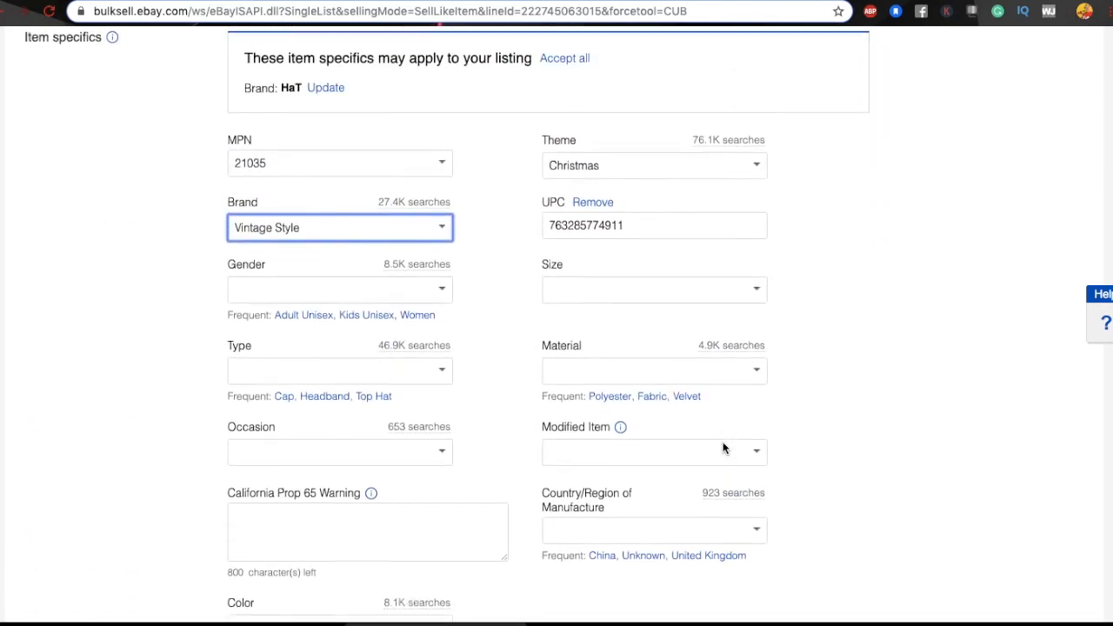
scroll(722, 448, up, 10)
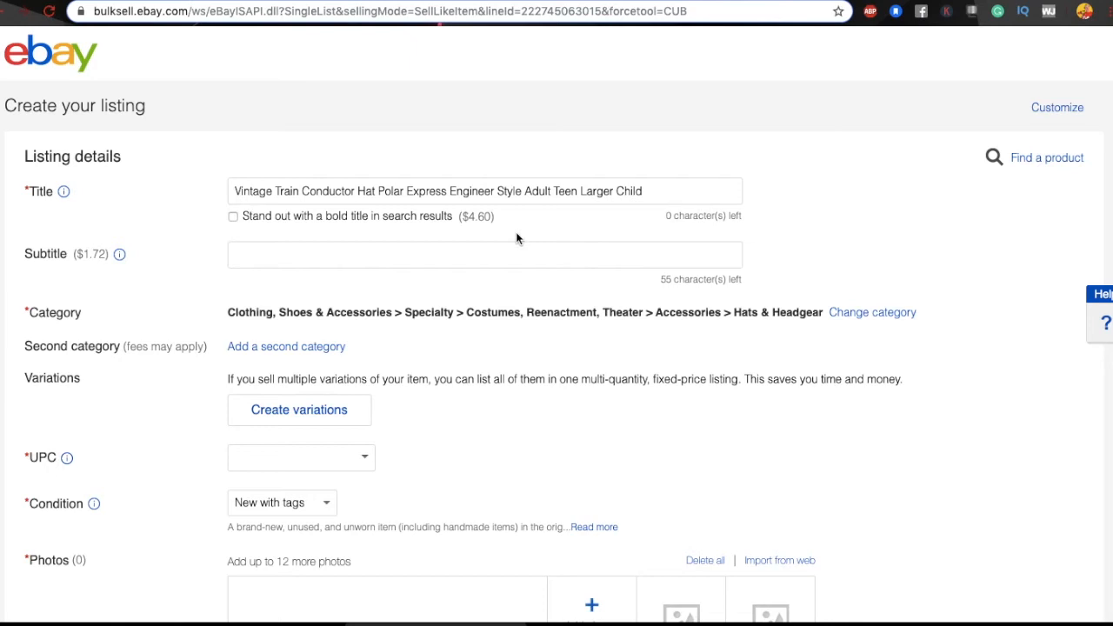
scroll(518, 294, down, 2)
click(234, 94)
drag(320, 92, 376, 96)
scroll(439, 363, down, 4)
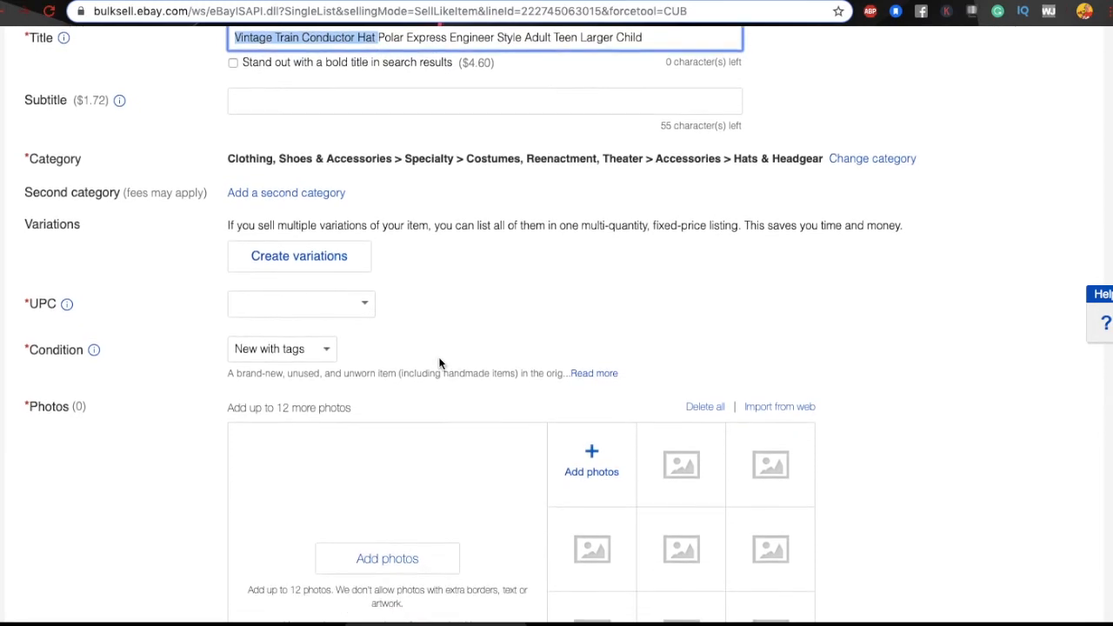
scroll(439, 364, down, 6)
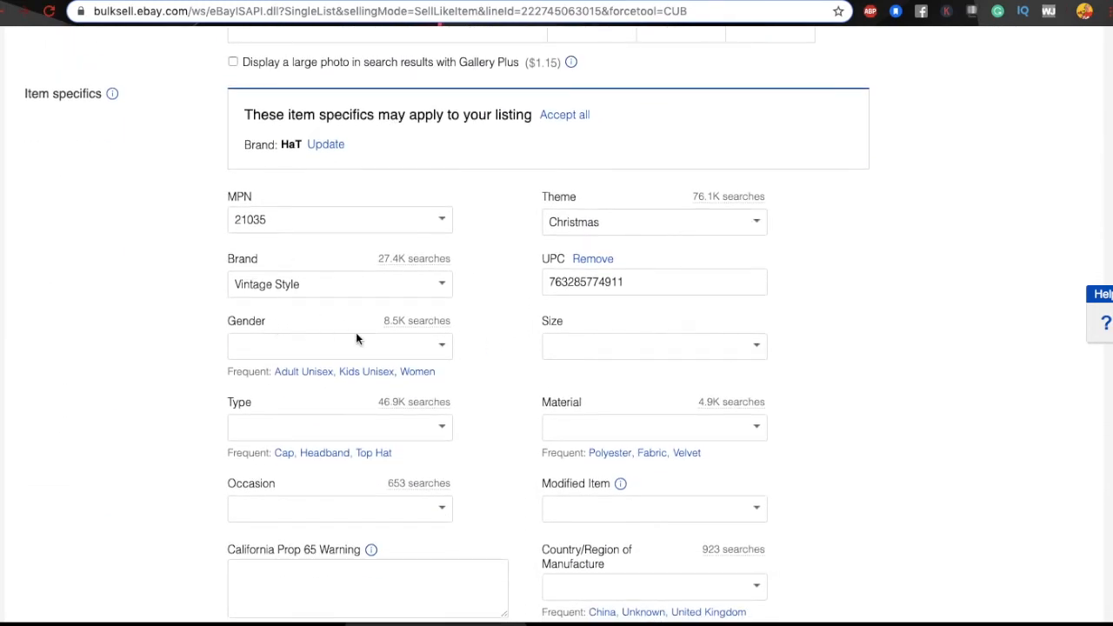
click(443, 346)
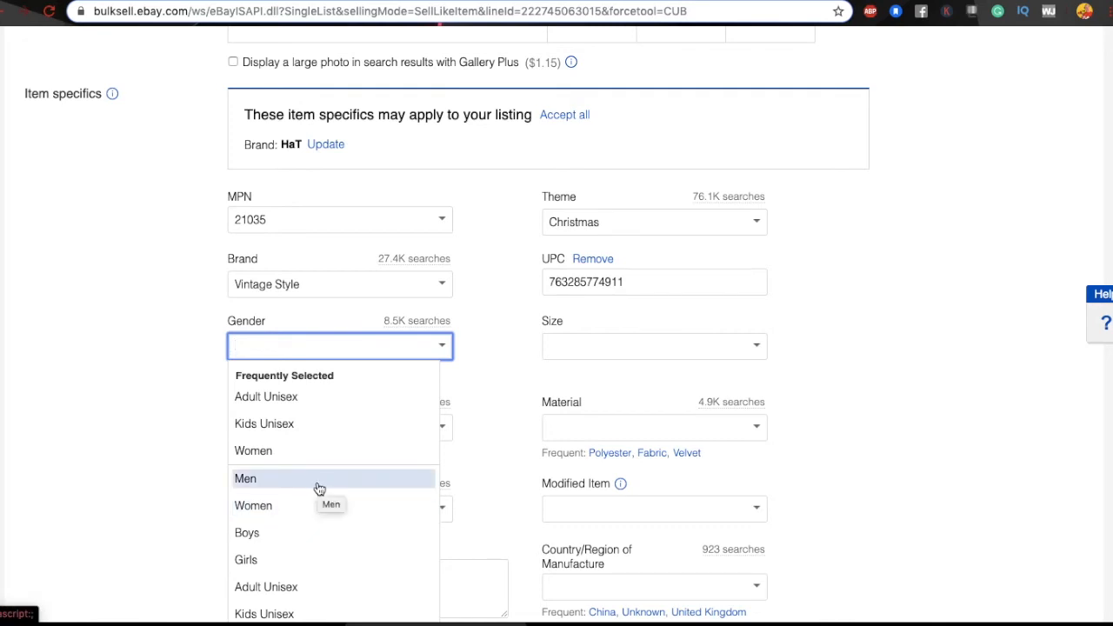
scroll(333, 467, down, 2)
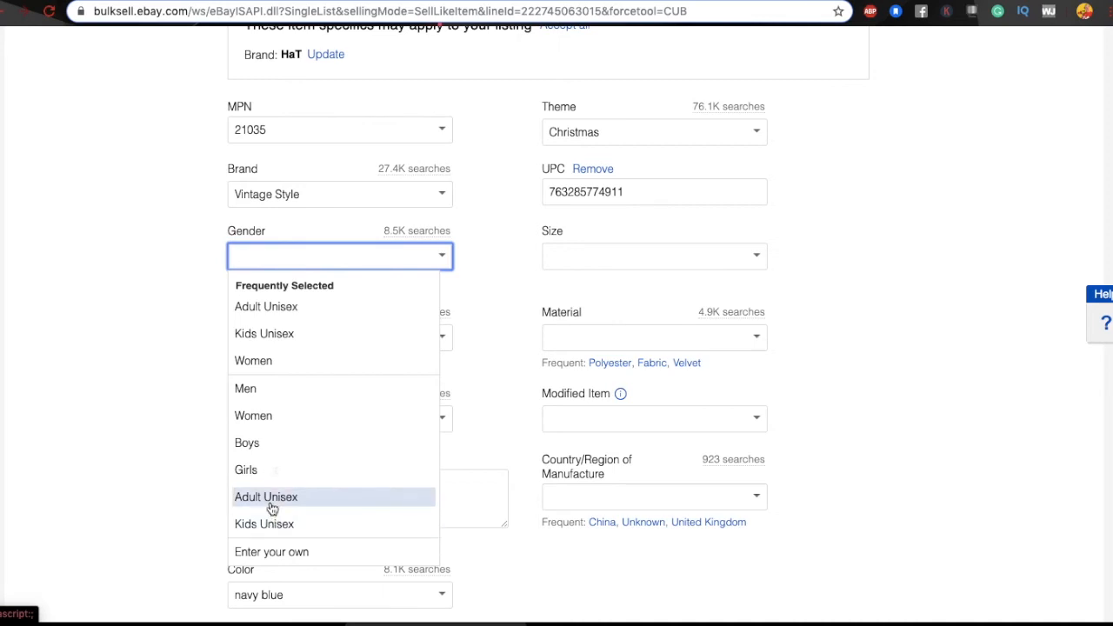
click(500, 251)
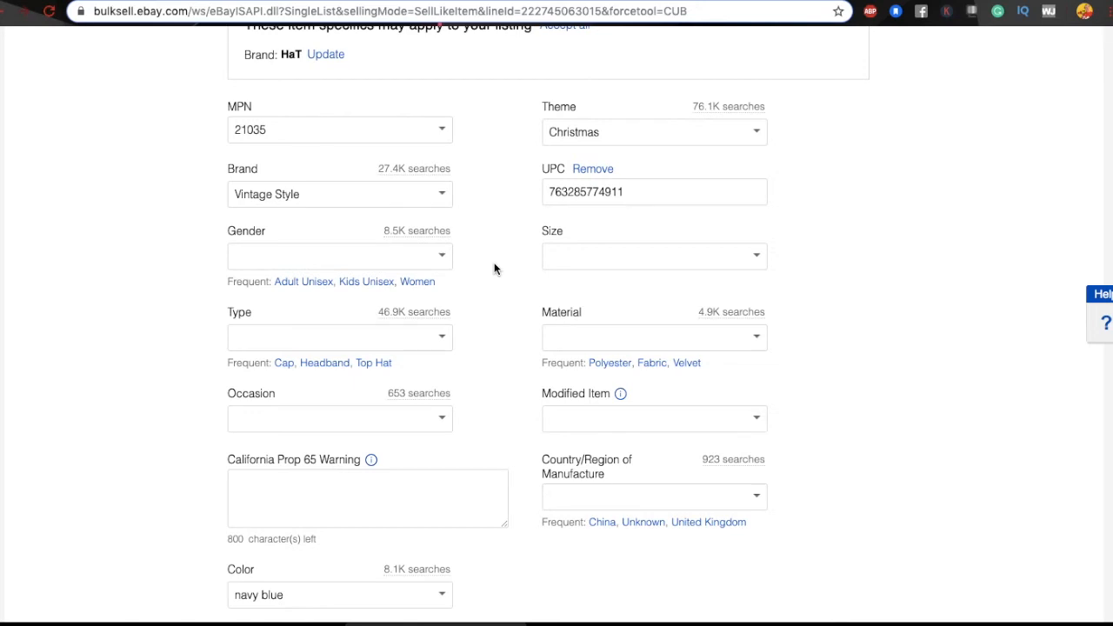
click(756, 257)
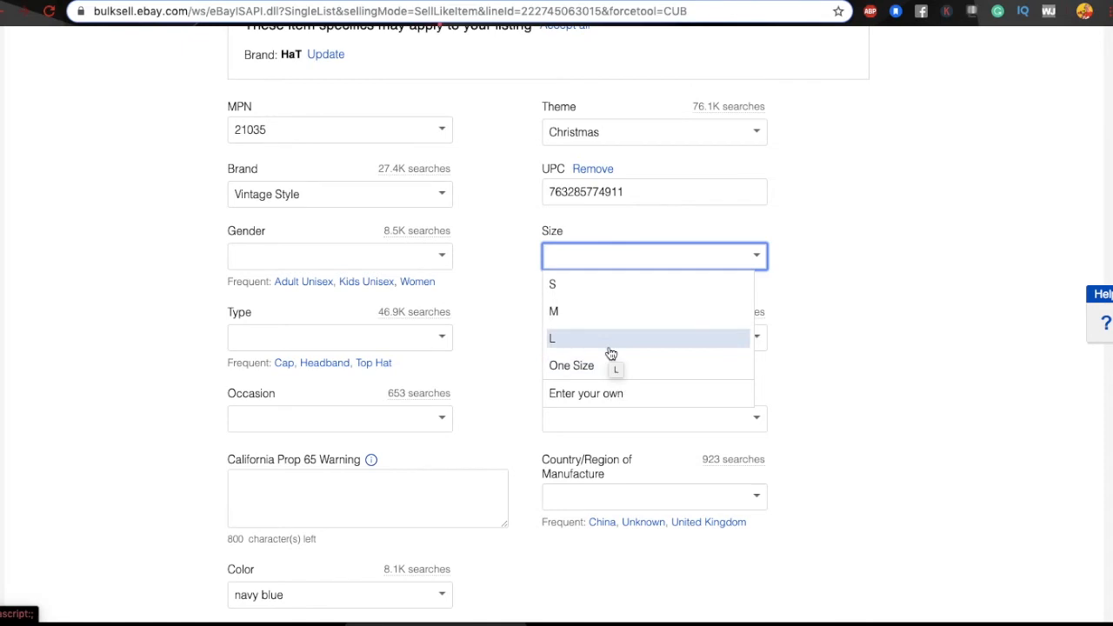
key(Tab)
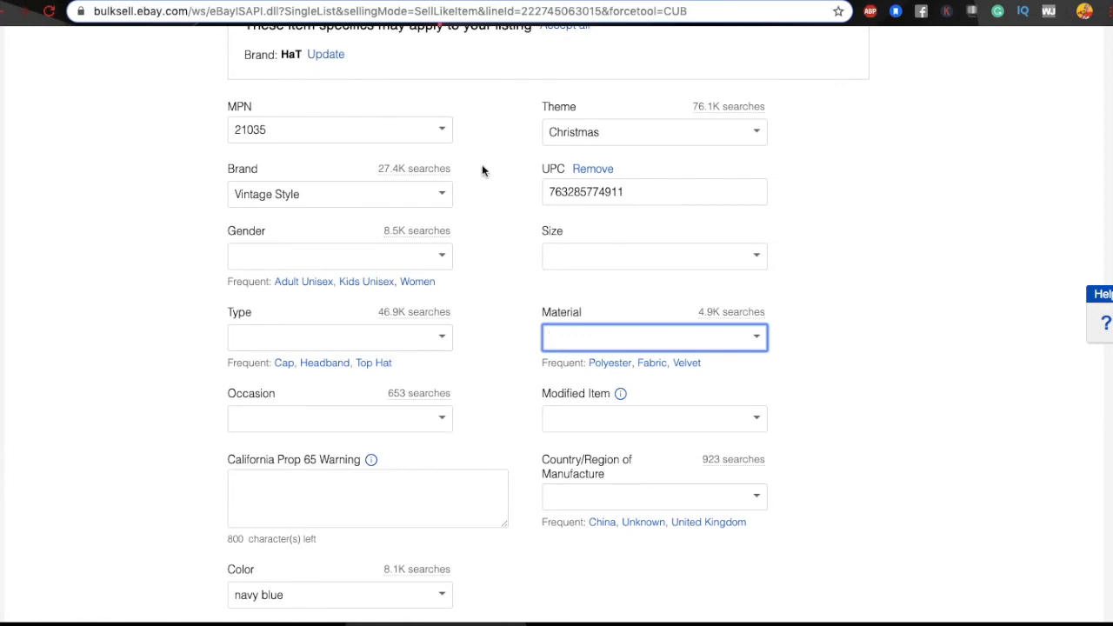
scroll(483, 348, down, 2)
scroll(482, 348, down, 3)
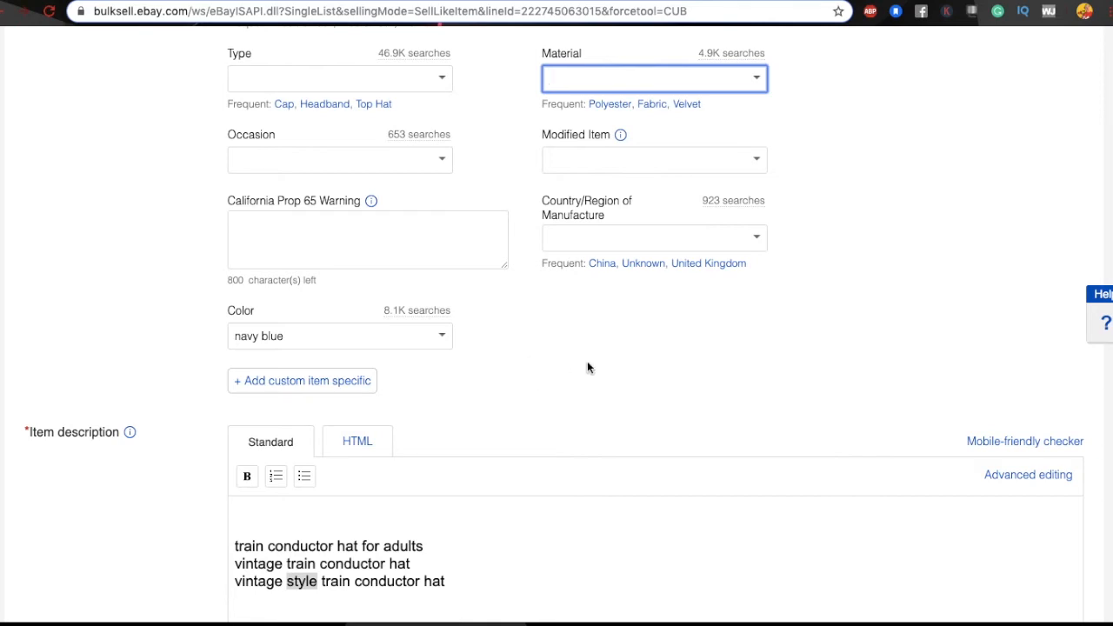
scroll(587, 368, up, 3)
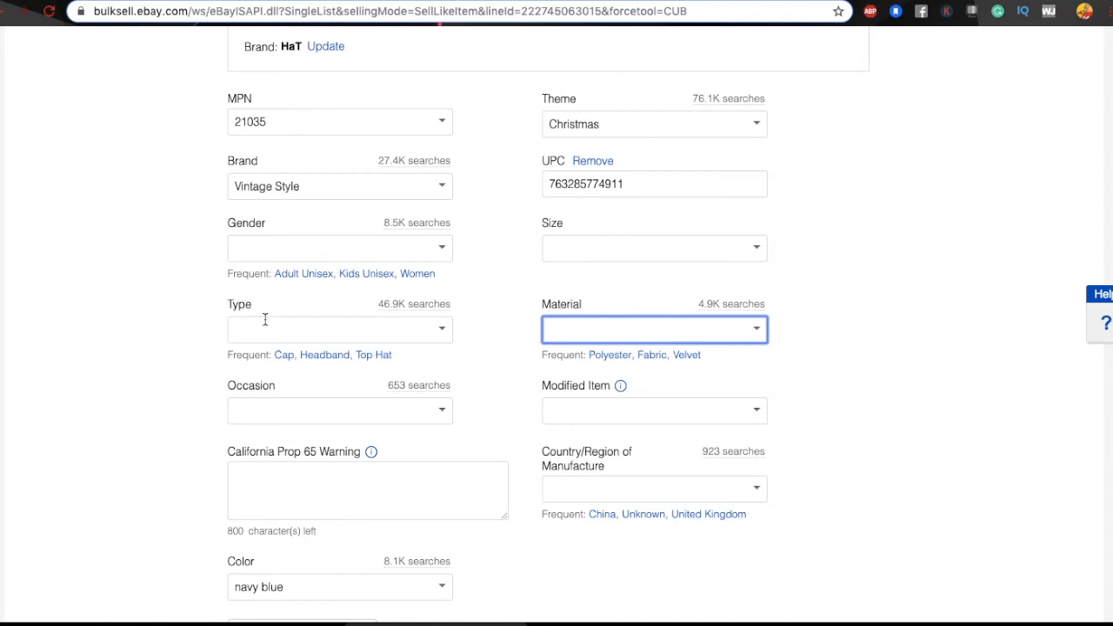
click(440, 330)
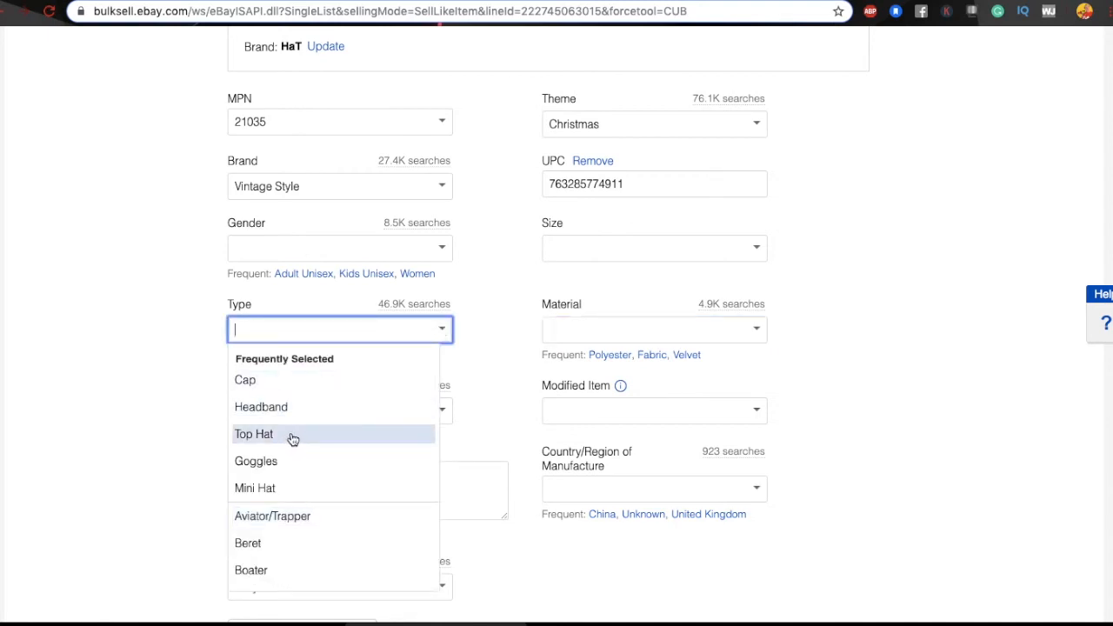
scroll(335, 487, down, 1)
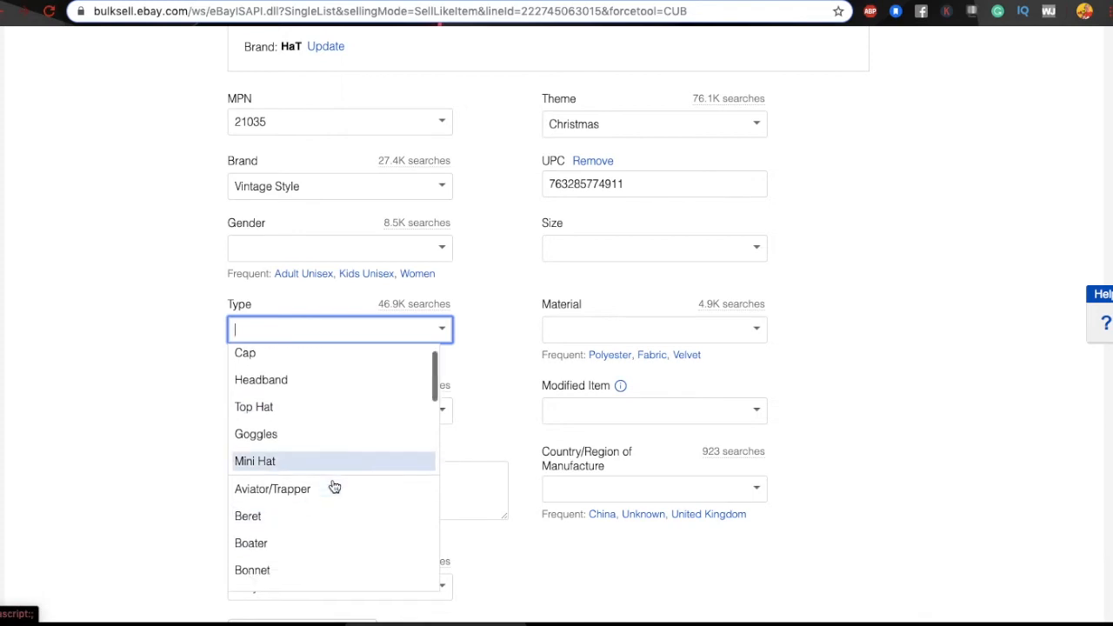
scroll(335, 487, down, 7)
scroll(332, 485, down, 4)
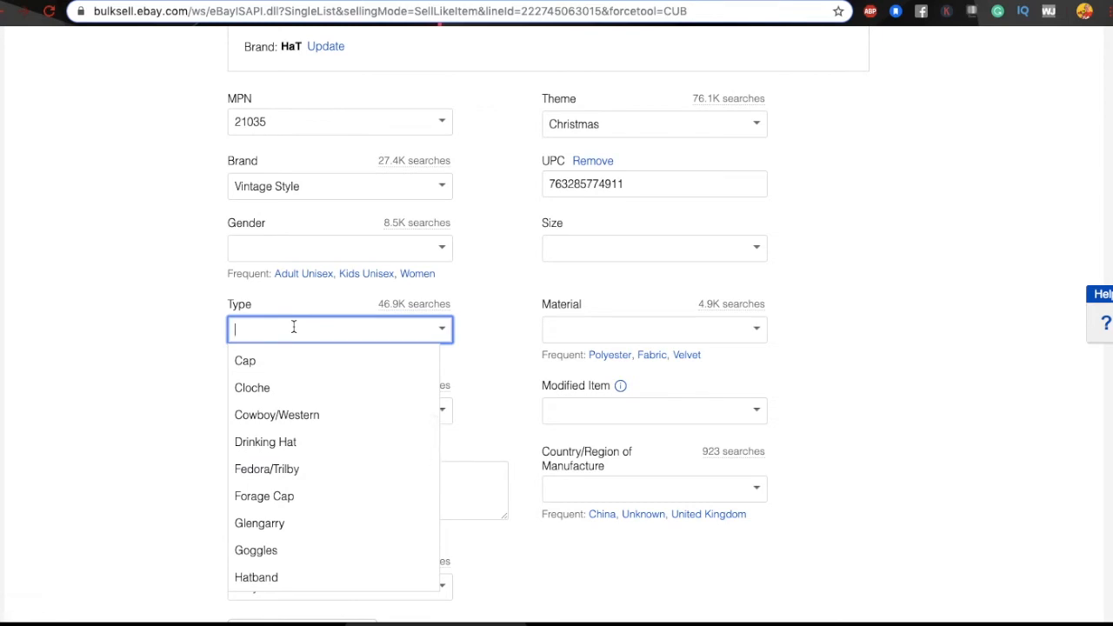
scroll(435, 430, up, 15)
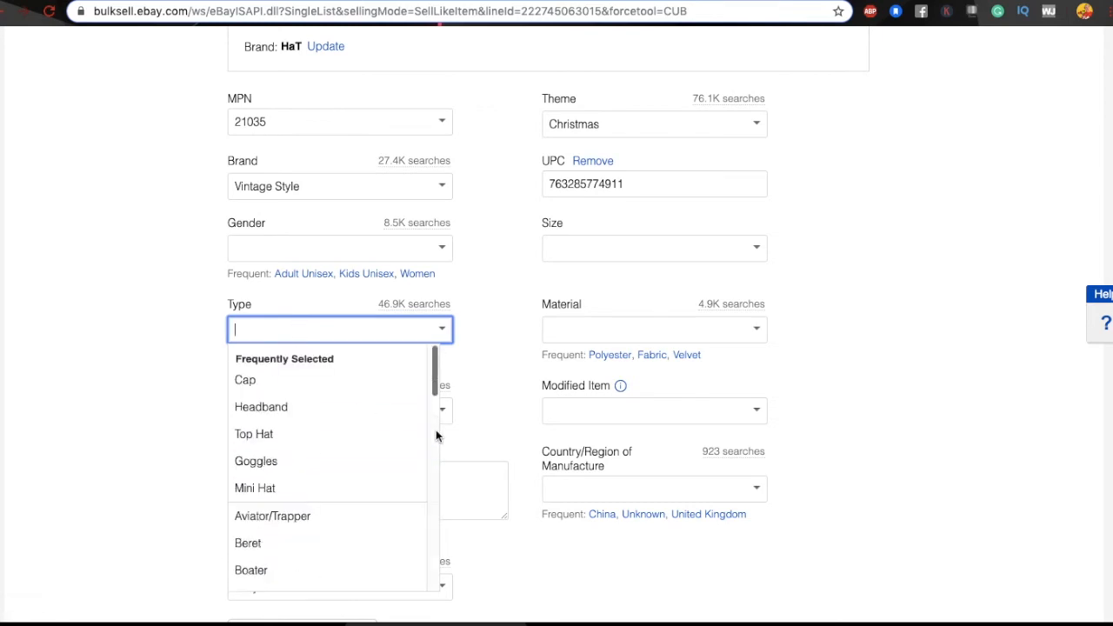
scroll(436, 429, up, 3)
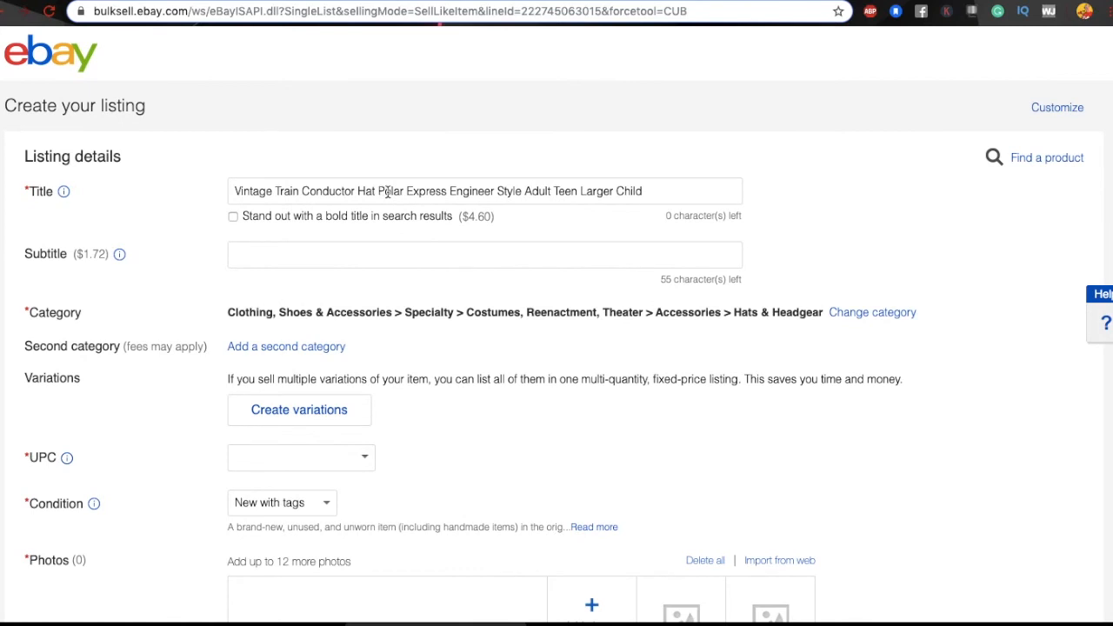
drag(449, 192, 494, 193)
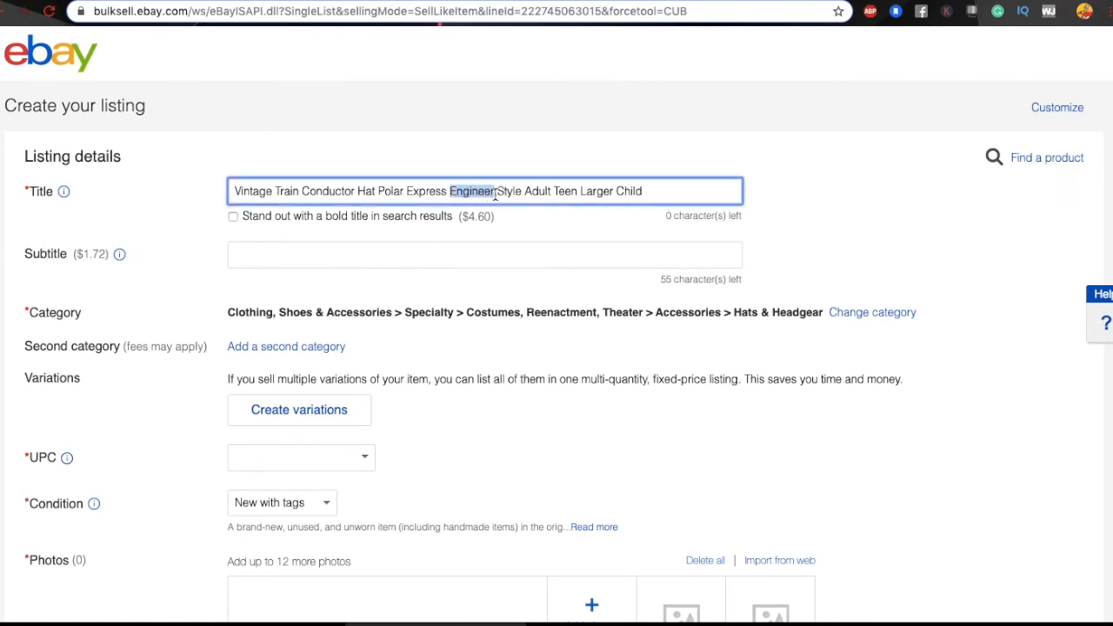
scroll(499, 473, down, 6)
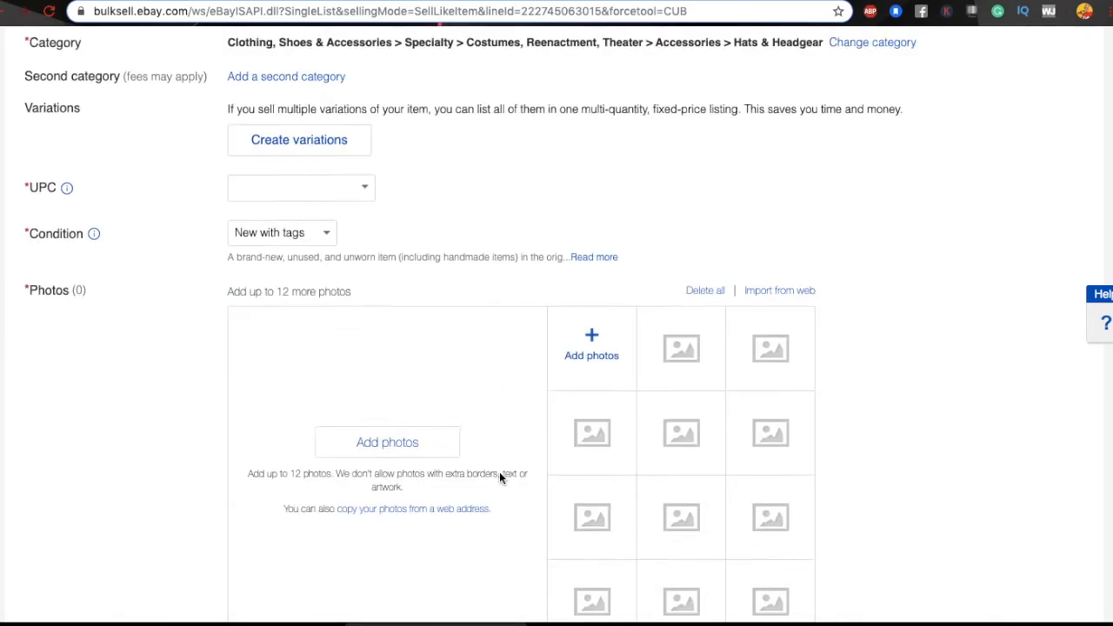
scroll(500, 475, down, 5)
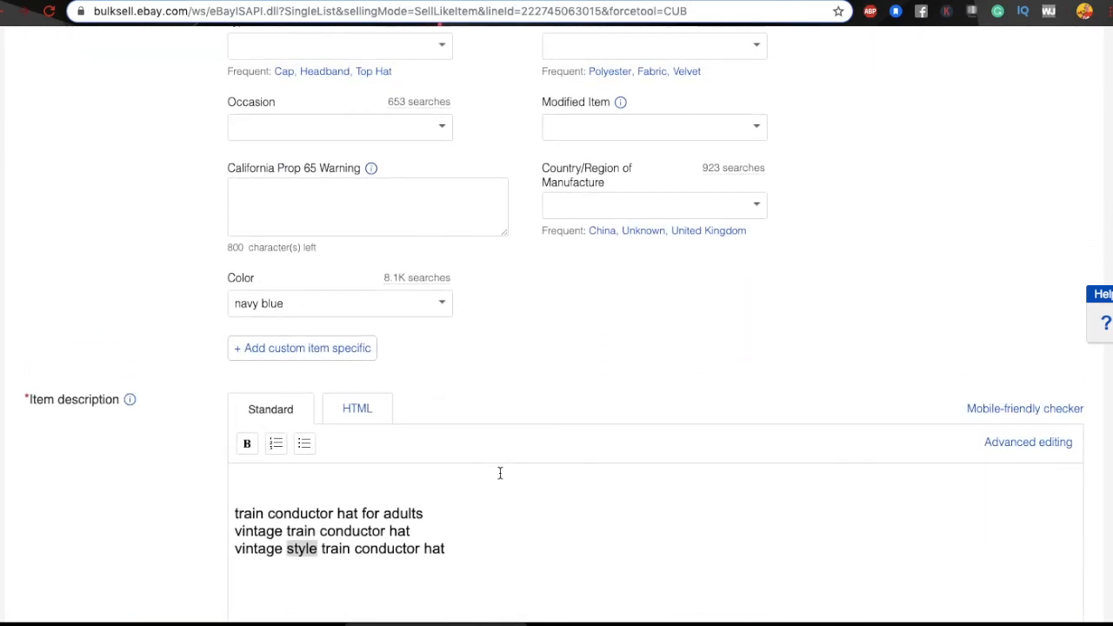
scroll(499, 478, up, 2)
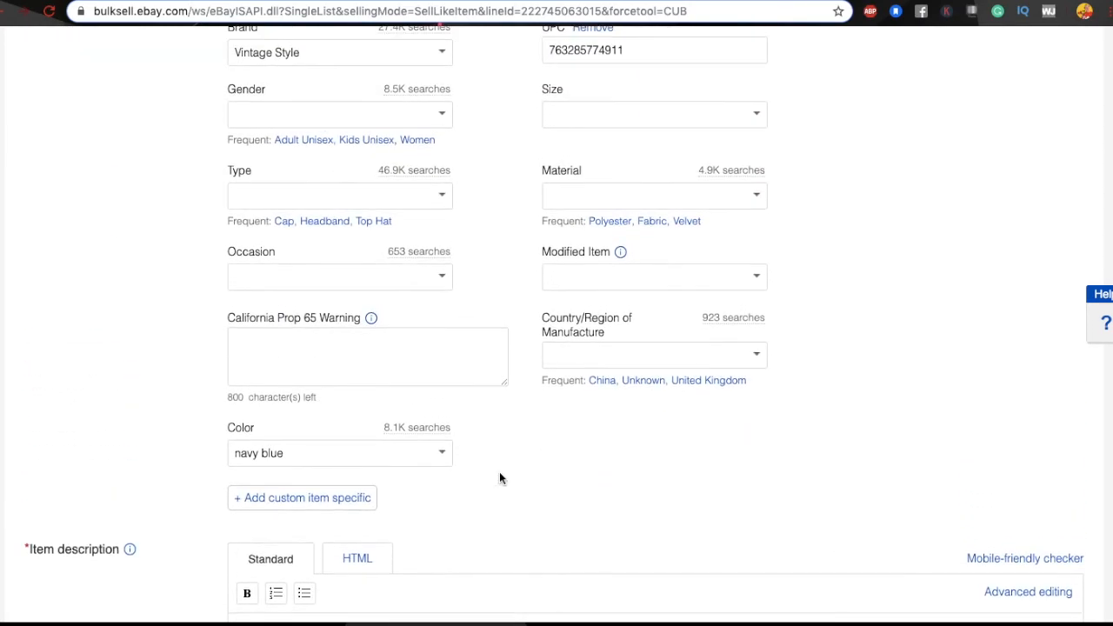
Step: Set the hat's Type item specific to Engineer Hat
click(314, 193)
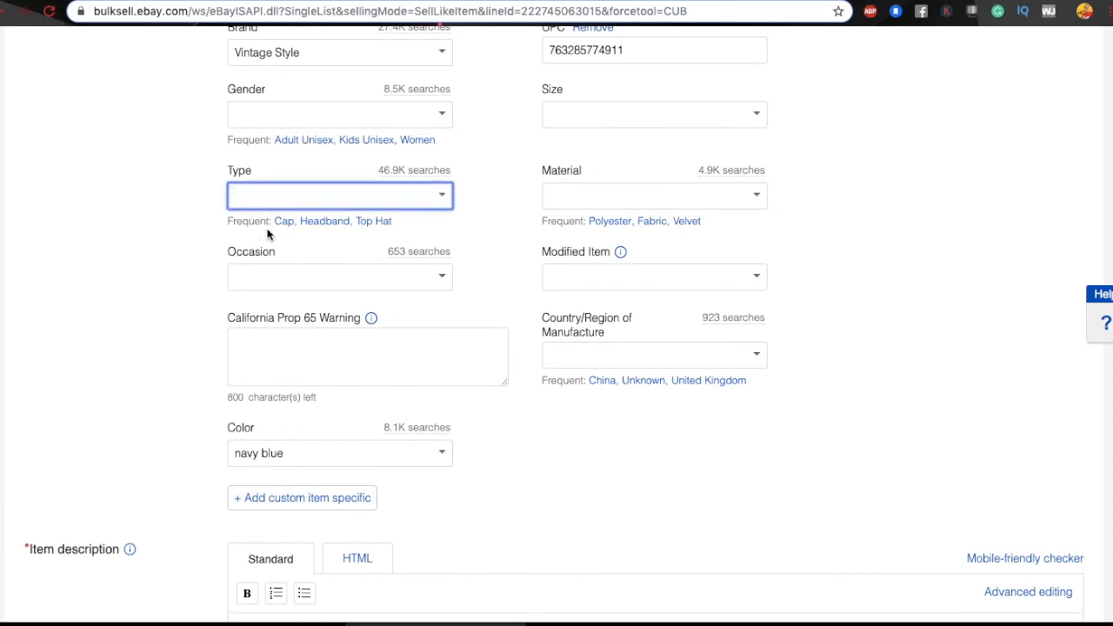
text(Engineer Hat)
click(484, 202)
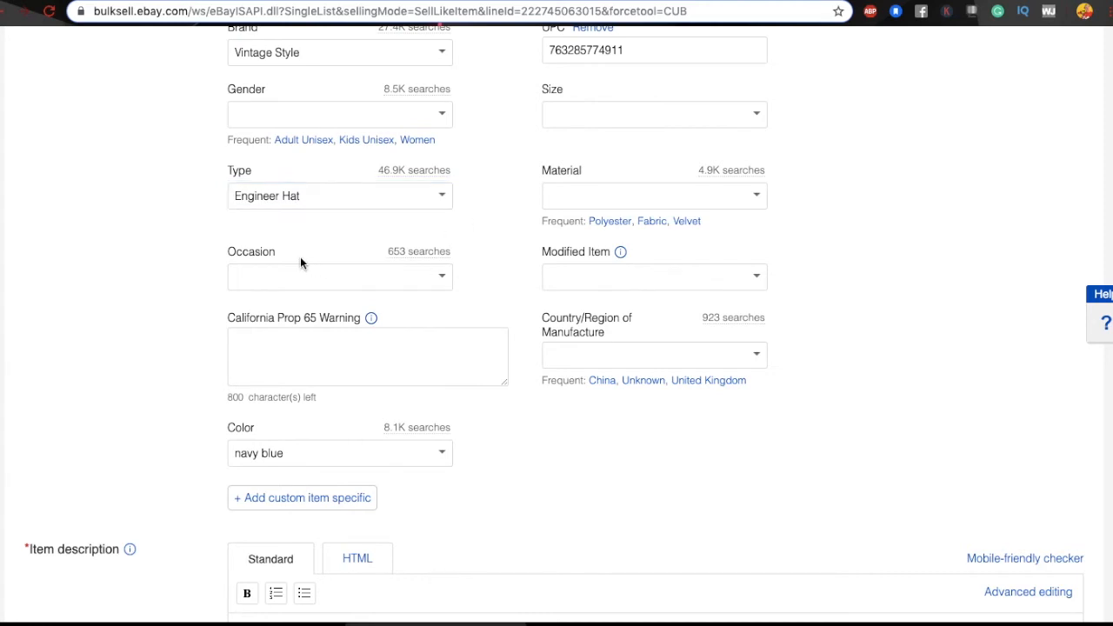
Step: Set the Occasion item specific to Cosplay
click(442, 278)
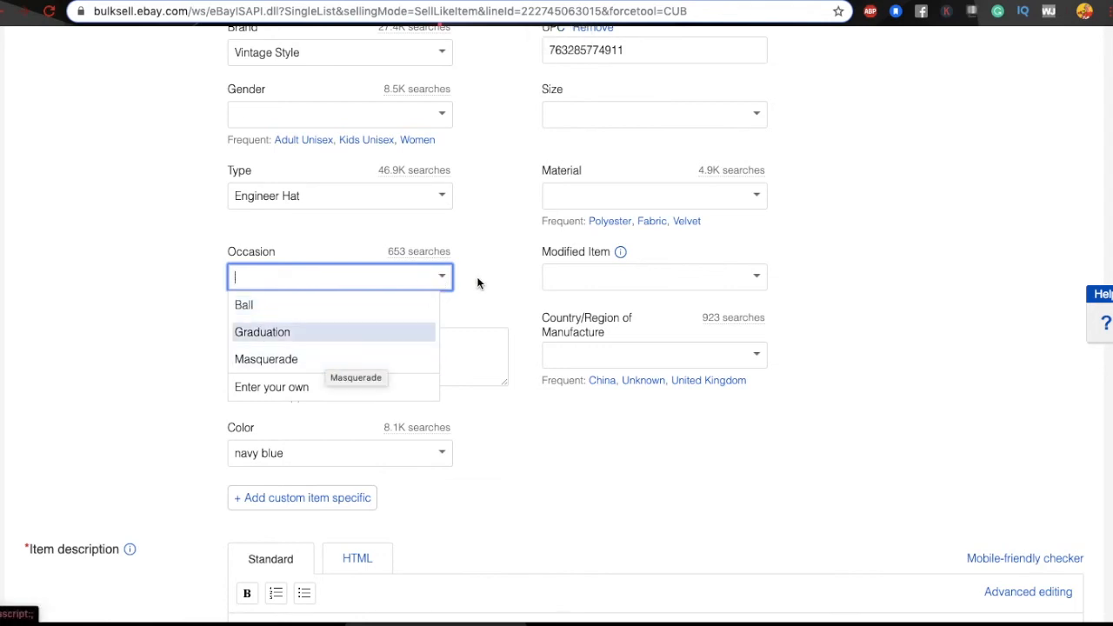
scroll(477, 281, up, 4)
scroll(477, 281, up, 8)
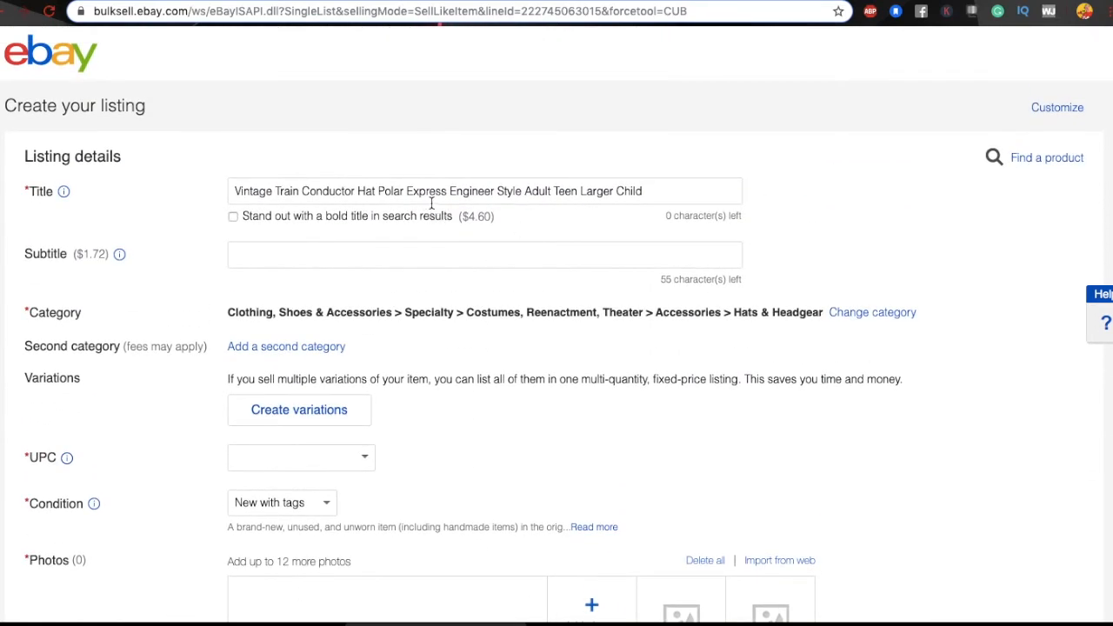
scroll(504, 209, down, 12)
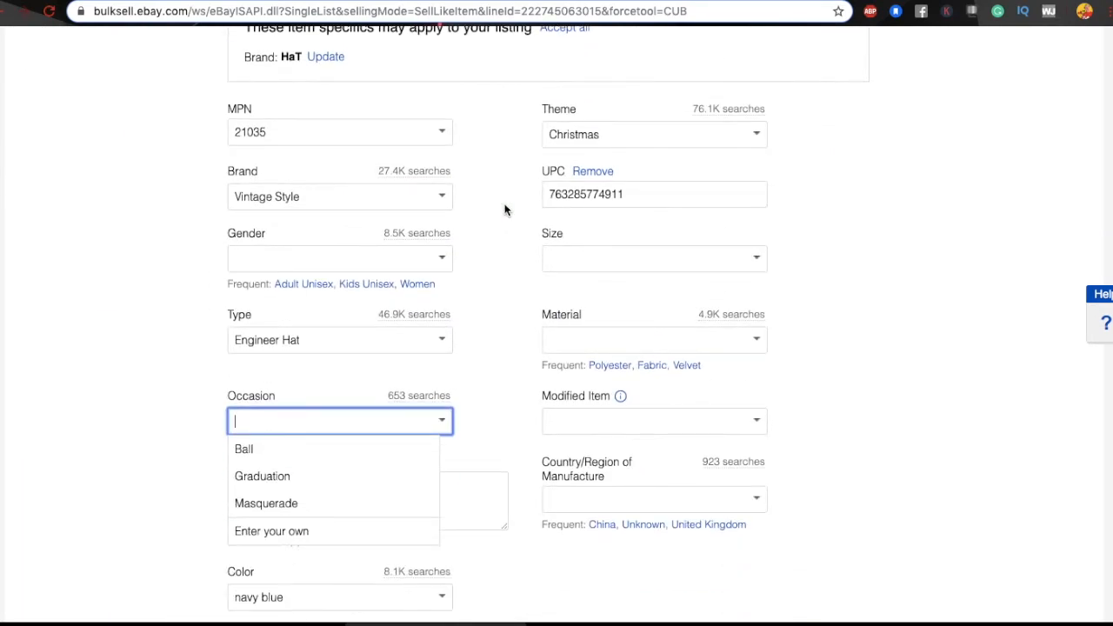
text(Co)
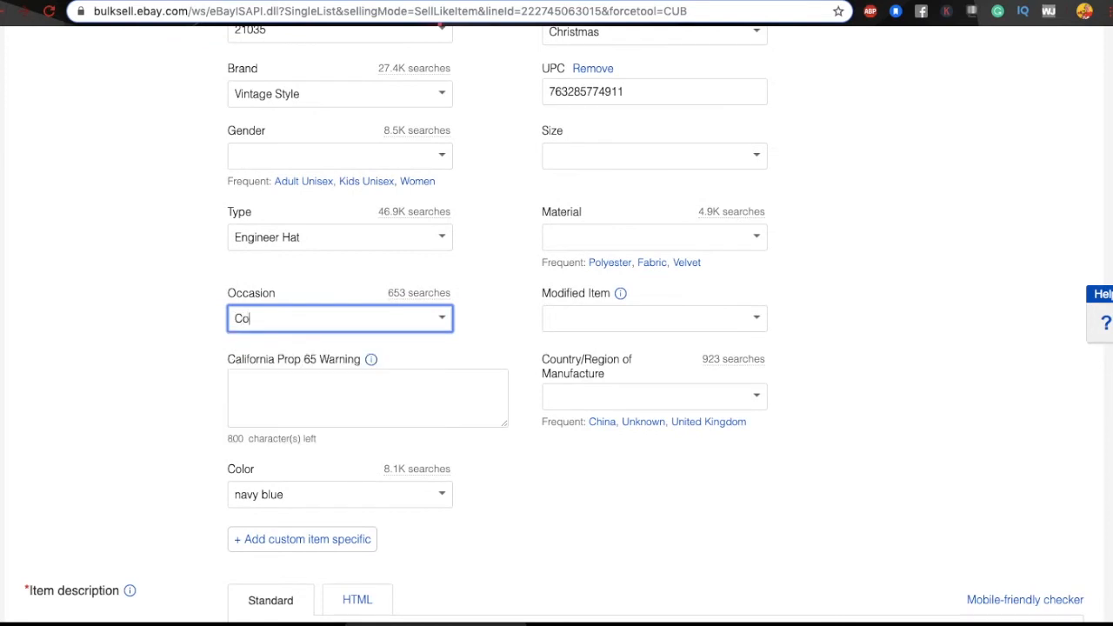
text(splay)
click(477, 306)
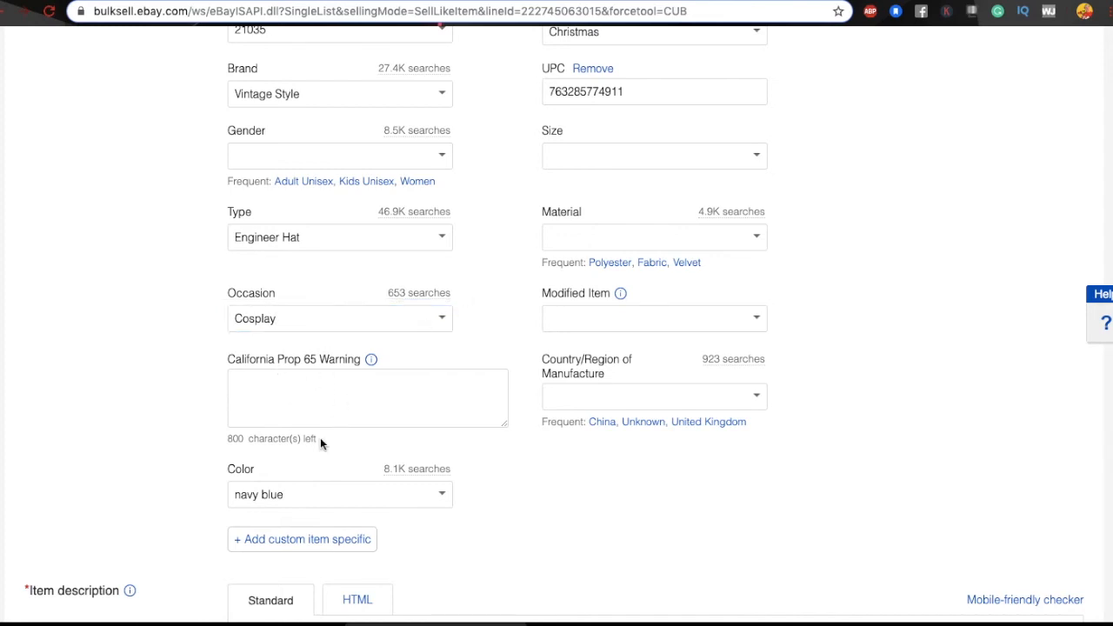
scroll(634, 273, up, 2)
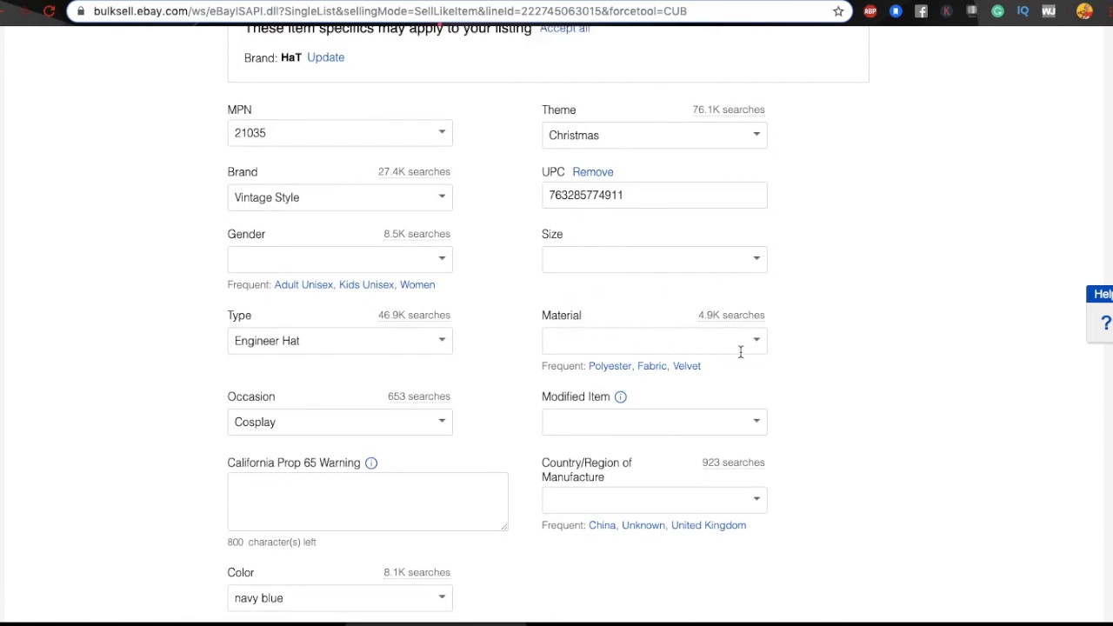
scroll(797, 355, down, 2)
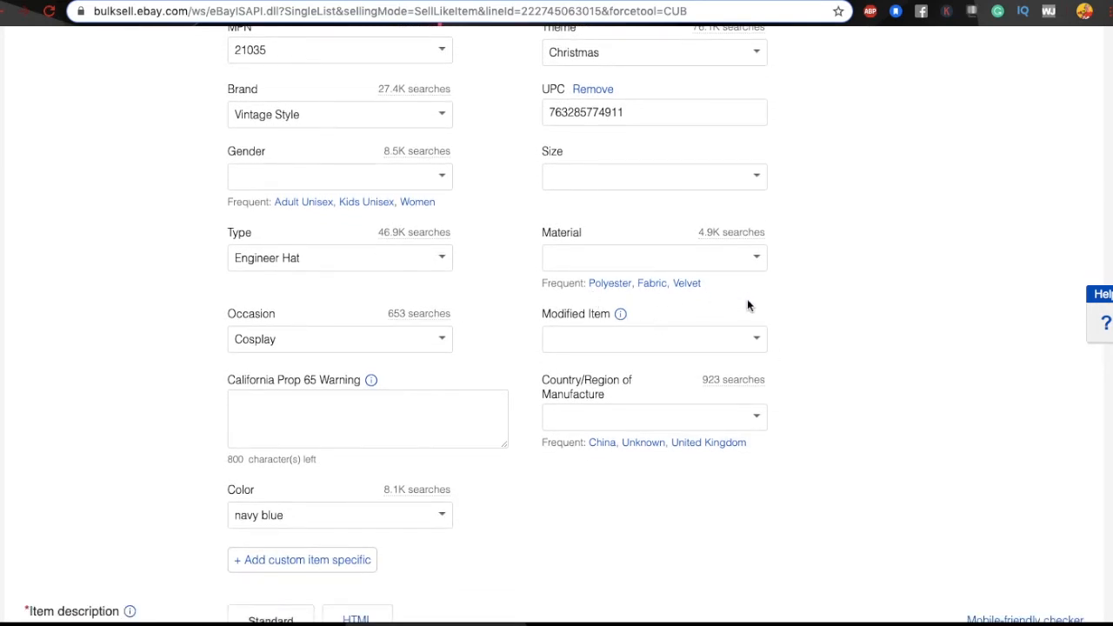
scroll(801, 273, down, 2)
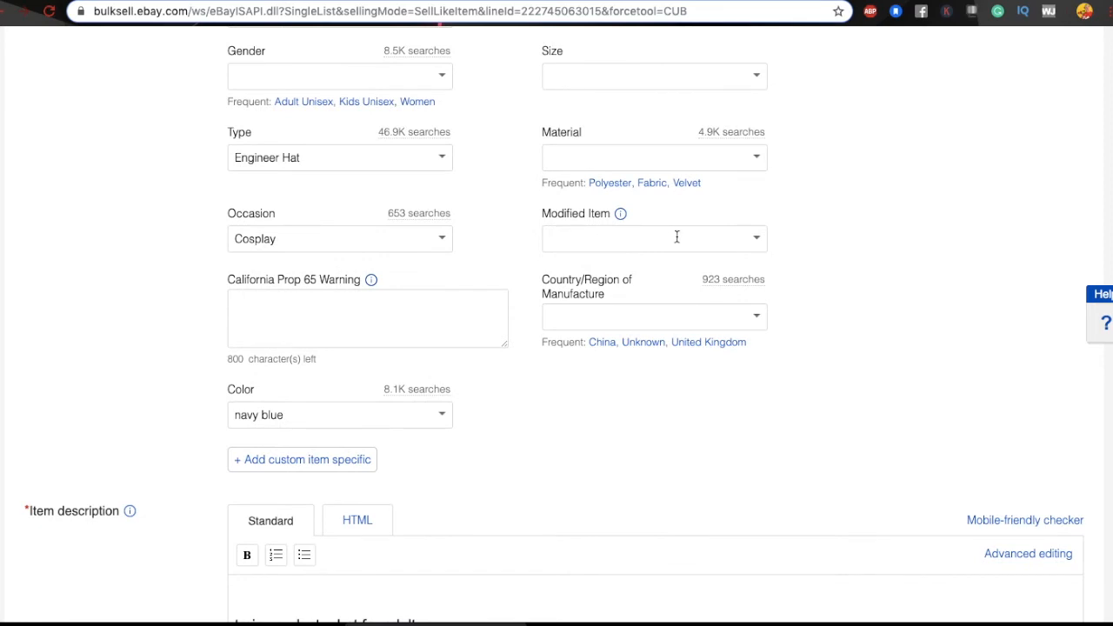
click(755, 242)
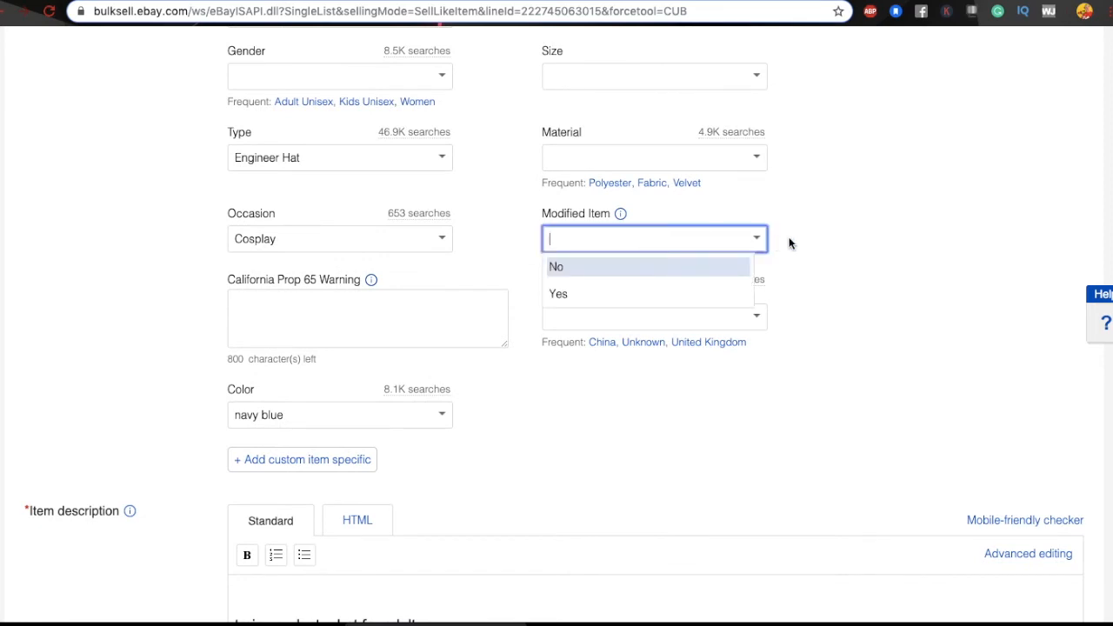
click(792, 238)
scroll(792, 238, down, 3)
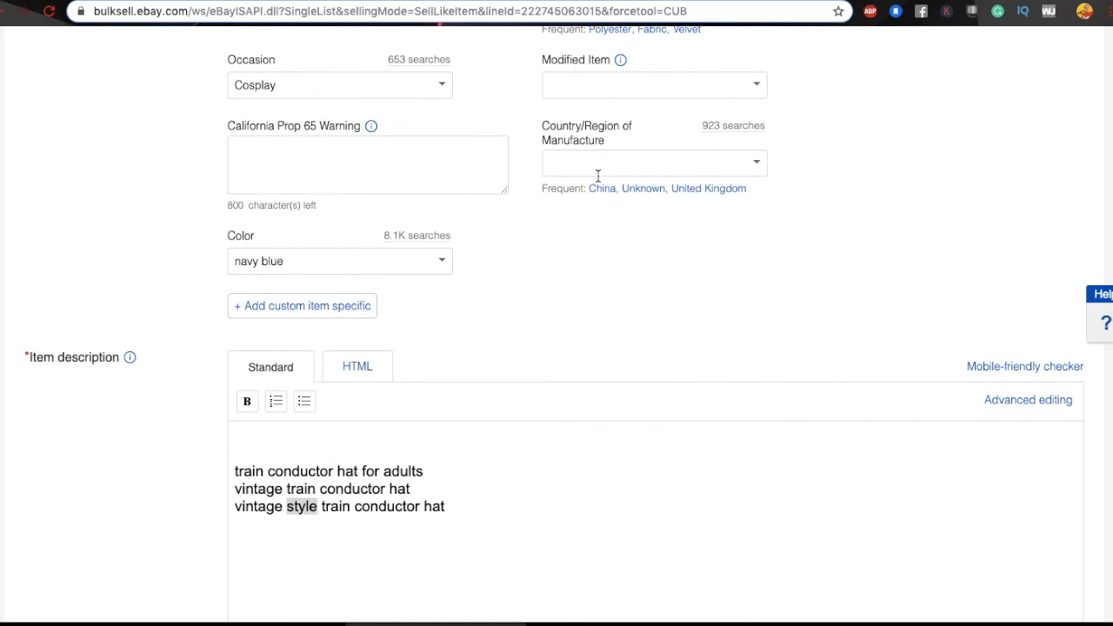
click(756, 165)
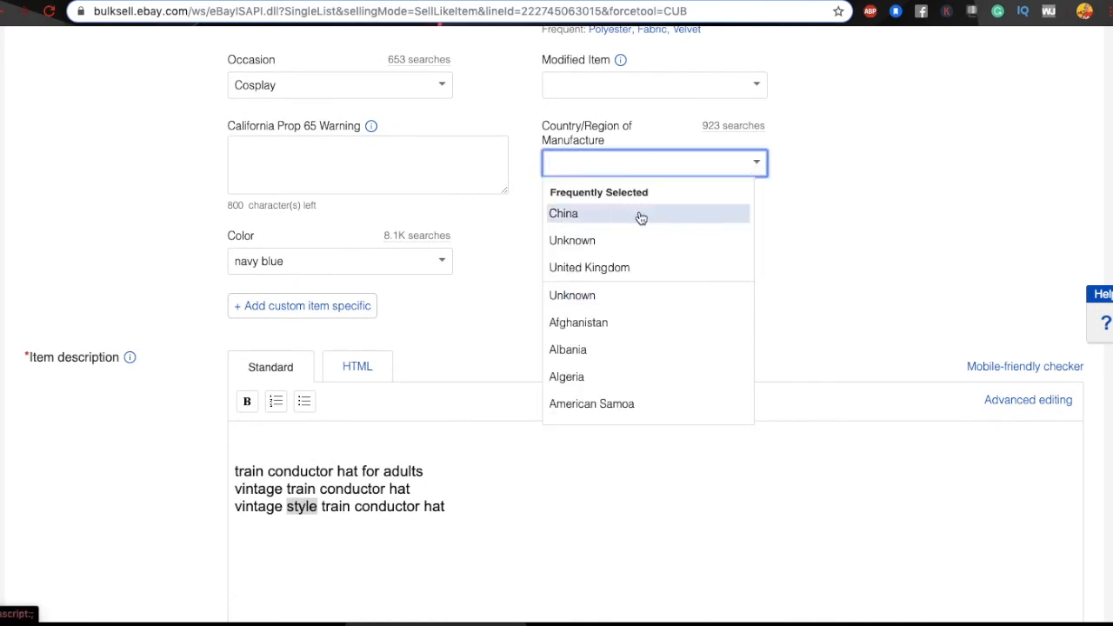
click(785, 164)
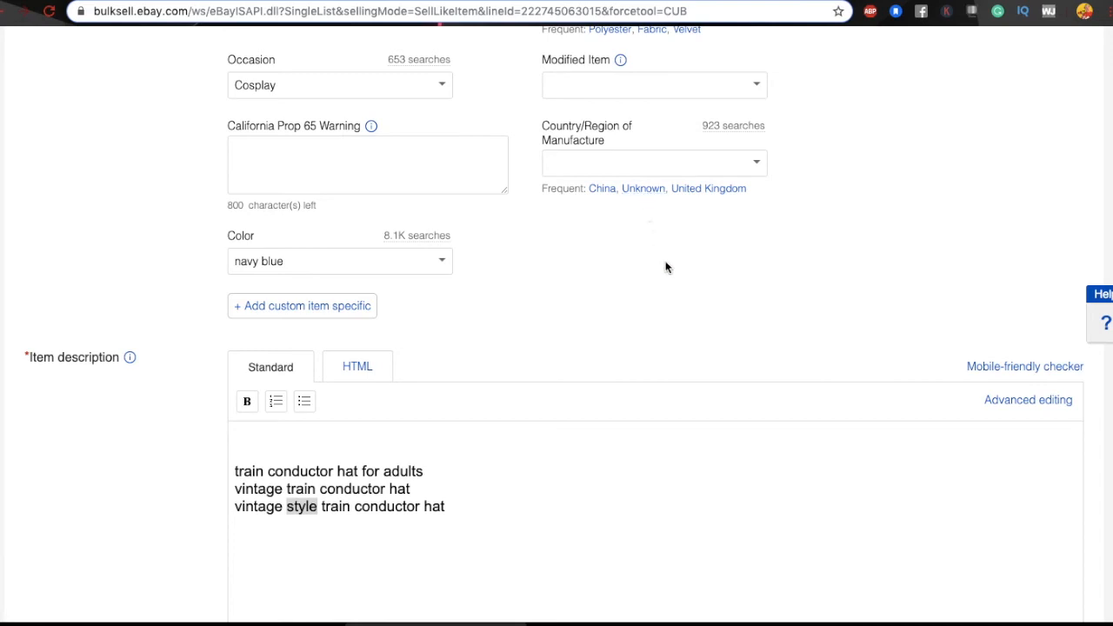
scroll(665, 267, down, 2)
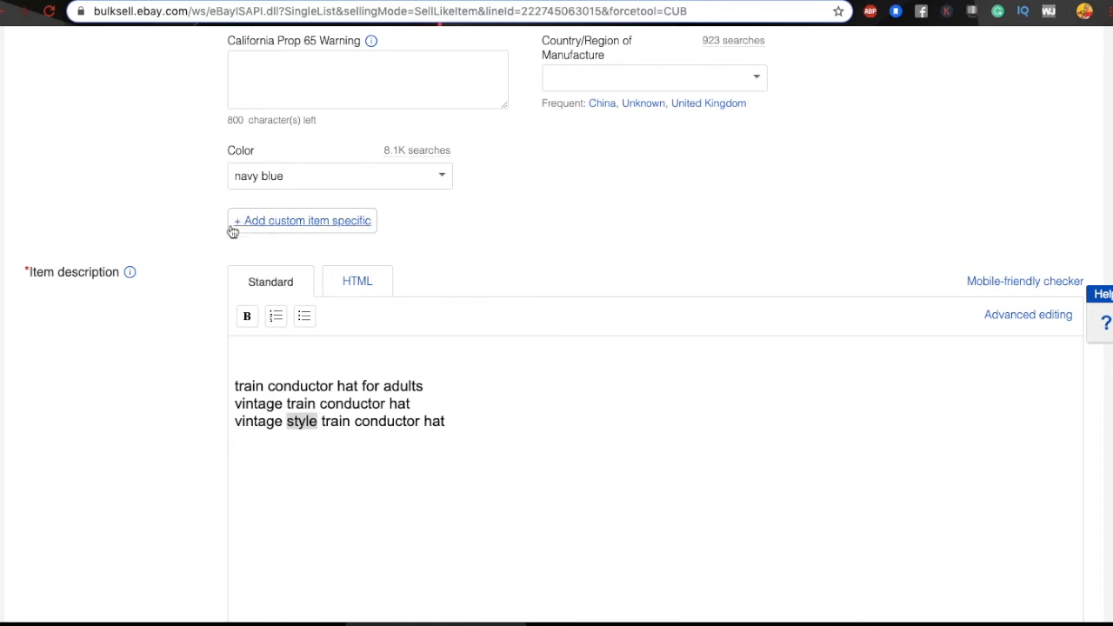
Step: Open the '+ Add custom item specific' dialog below the Color field
click(289, 222)
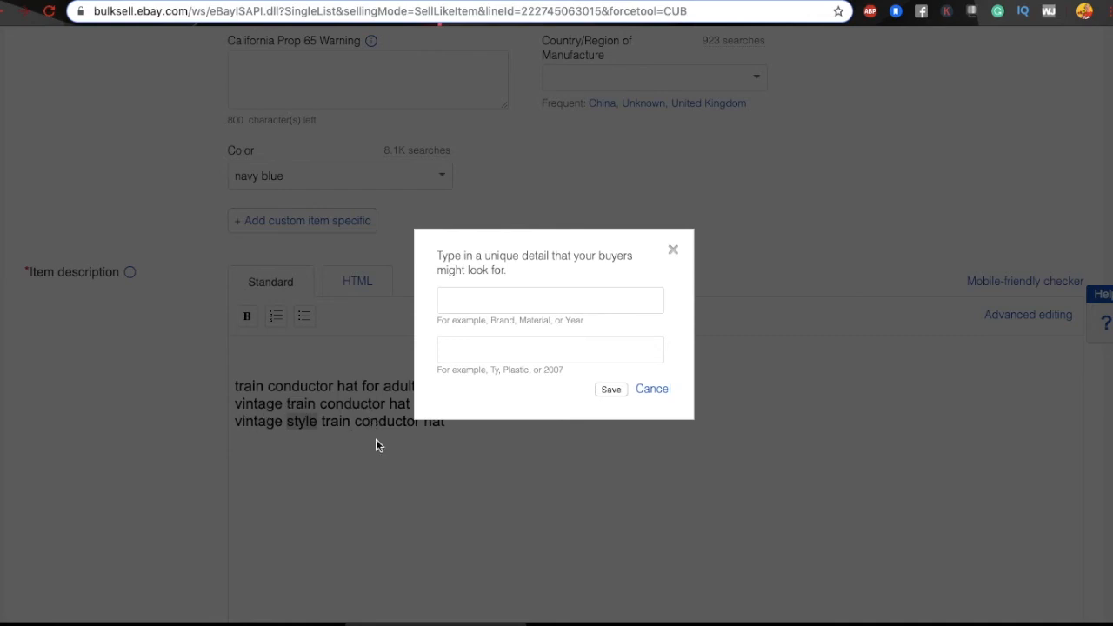
Step: Save a custom specific named 'Vintage Style' with value 'Train Conductor Hat'
click(463, 306)
text(Vintage Sty)
key(BackSpace)
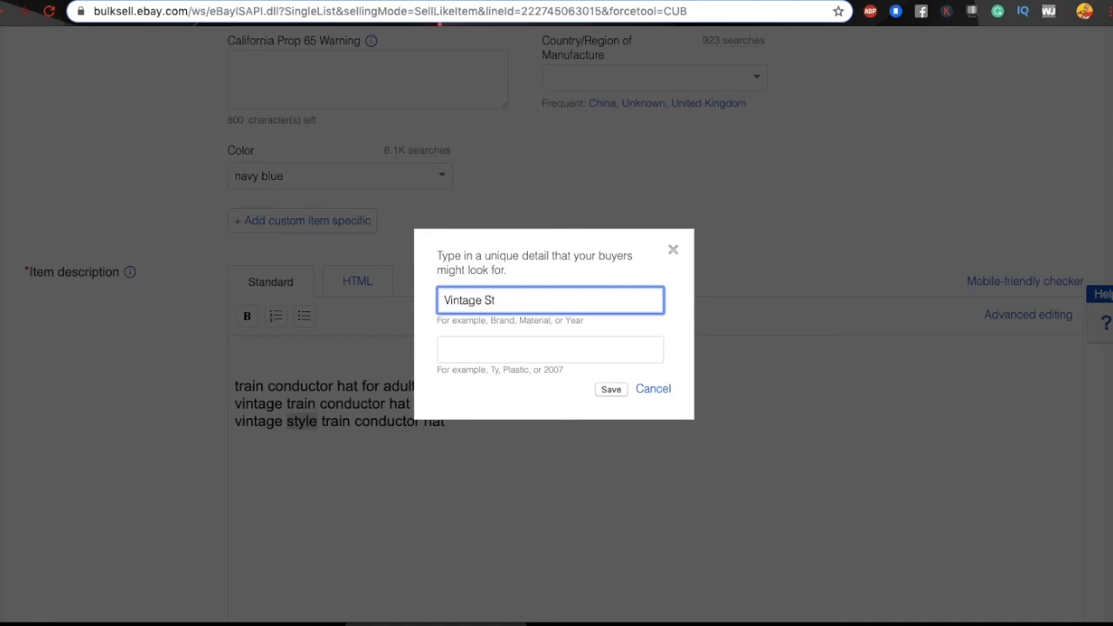
text(yle)
click(486, 352)
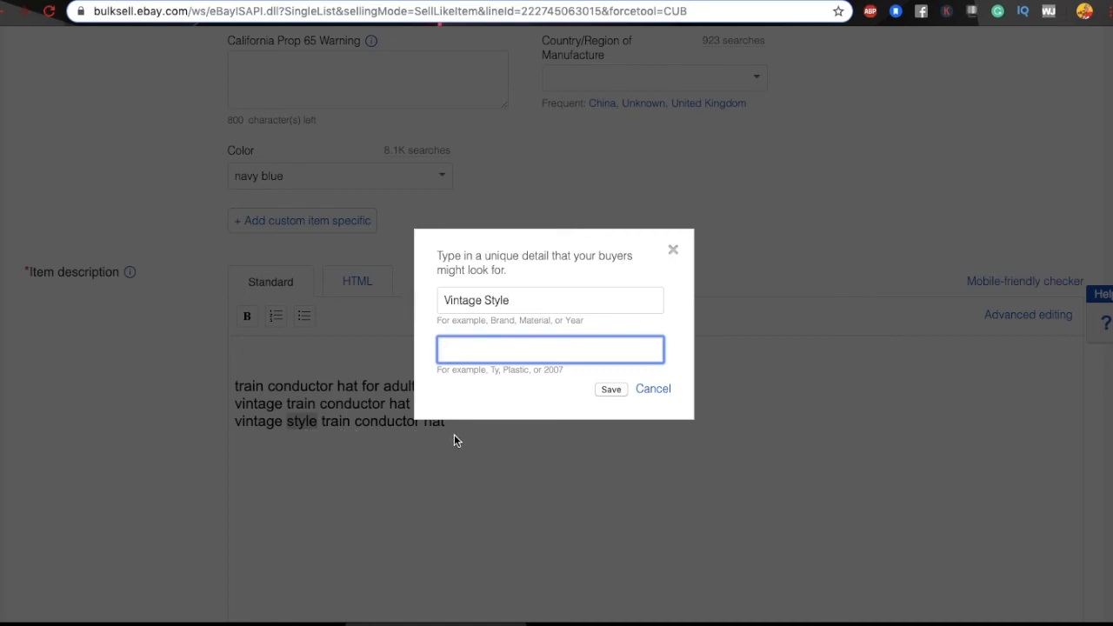
text(Train Conductor Hat)
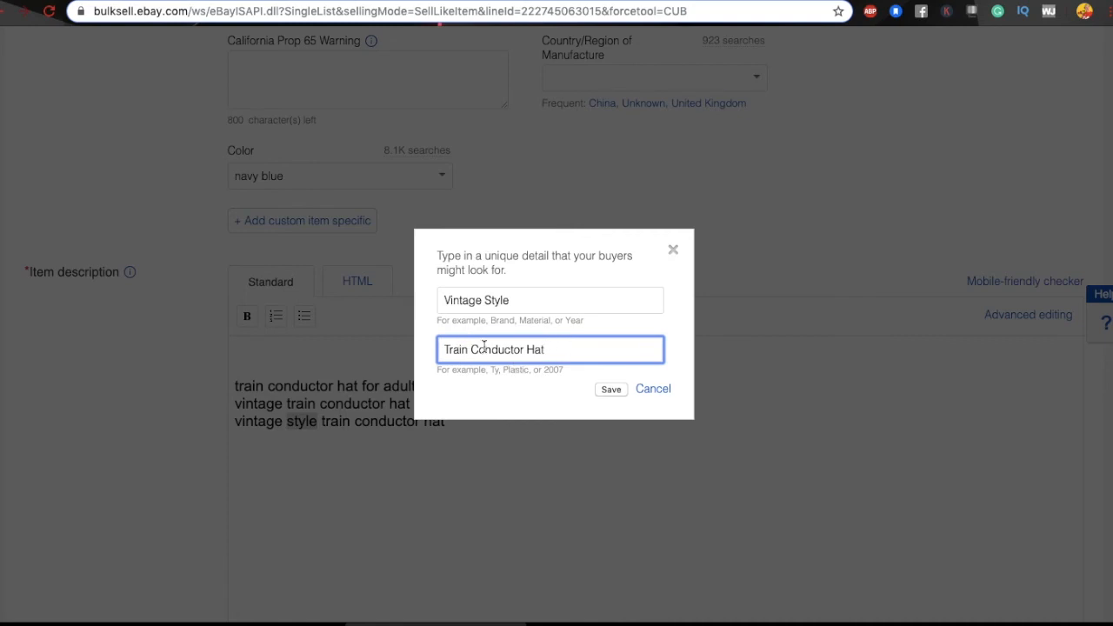
click(610, 388)
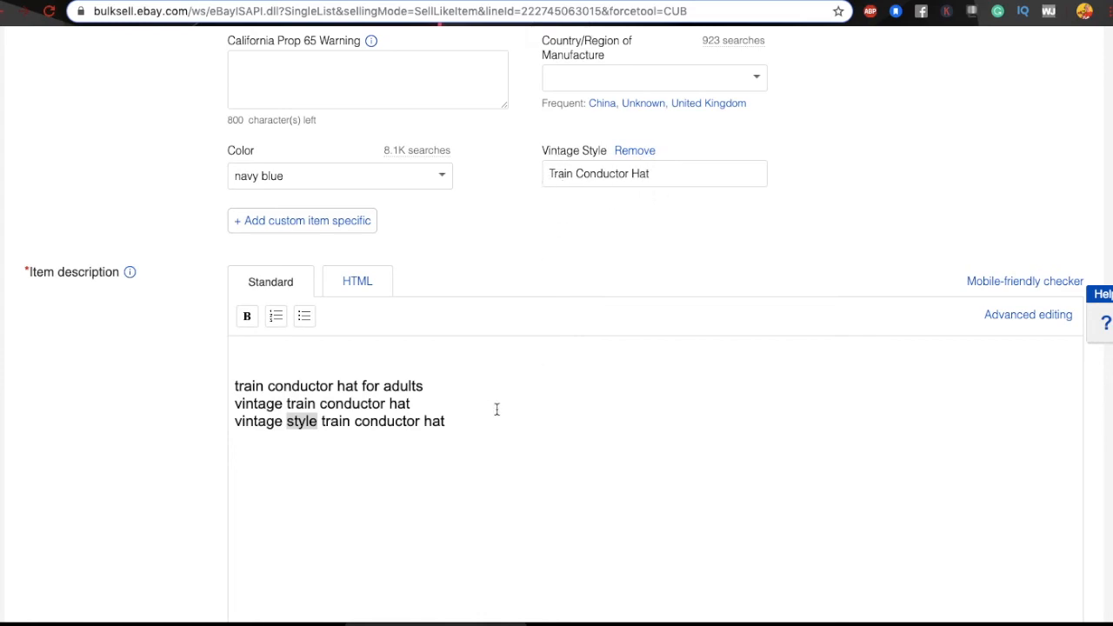
Step: Begin a new custom specific named 'Navy Blue' with 'Train' entered as its value
scroll(496, 408, up, 10)
scroll(497, 412, down, 10)
scroll(439, 230, up, 2)
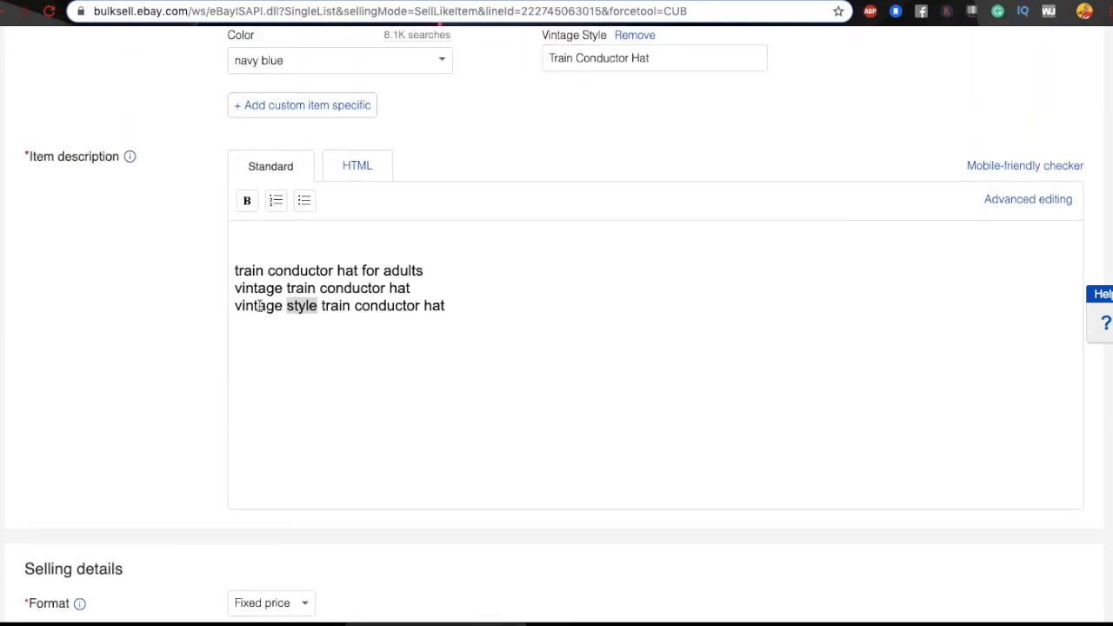
scroll(389, 333, up, 1)
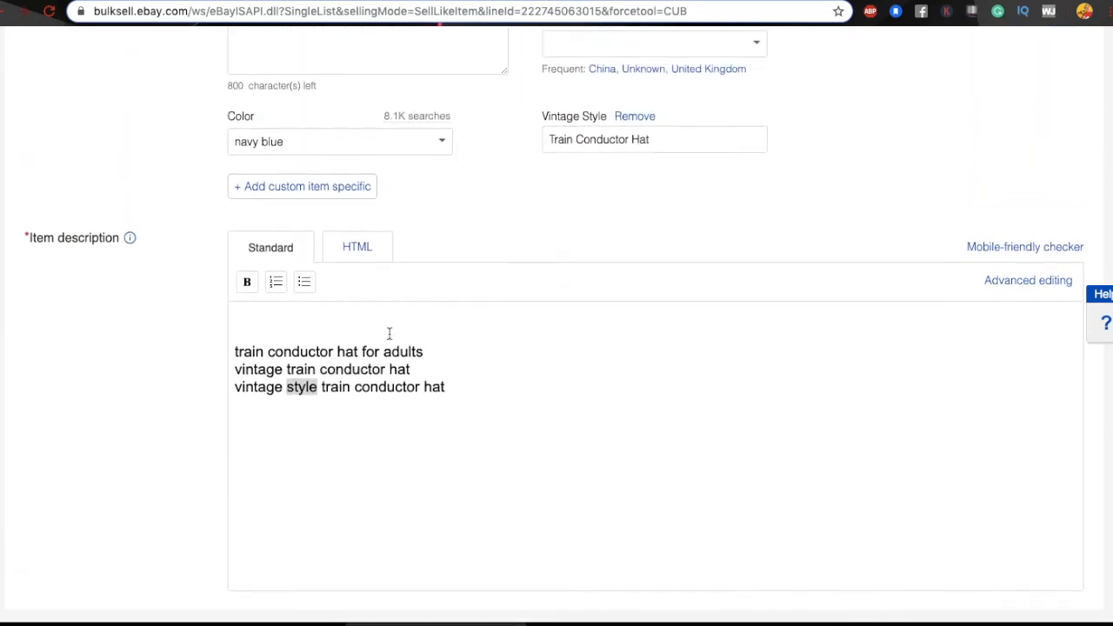
click(290, 186)
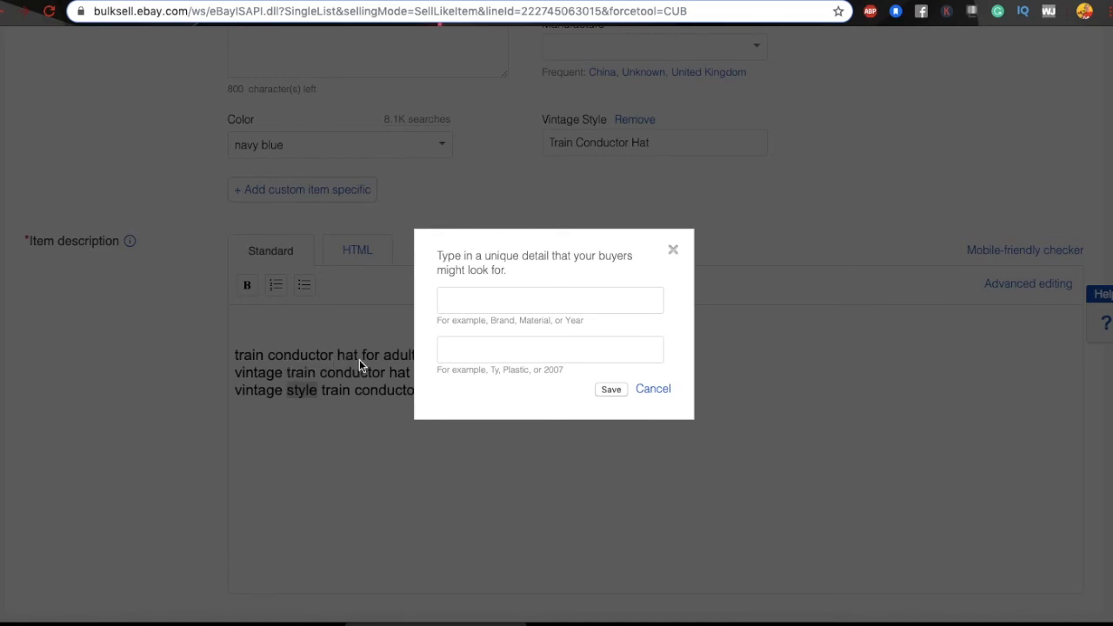
click(488, 304)
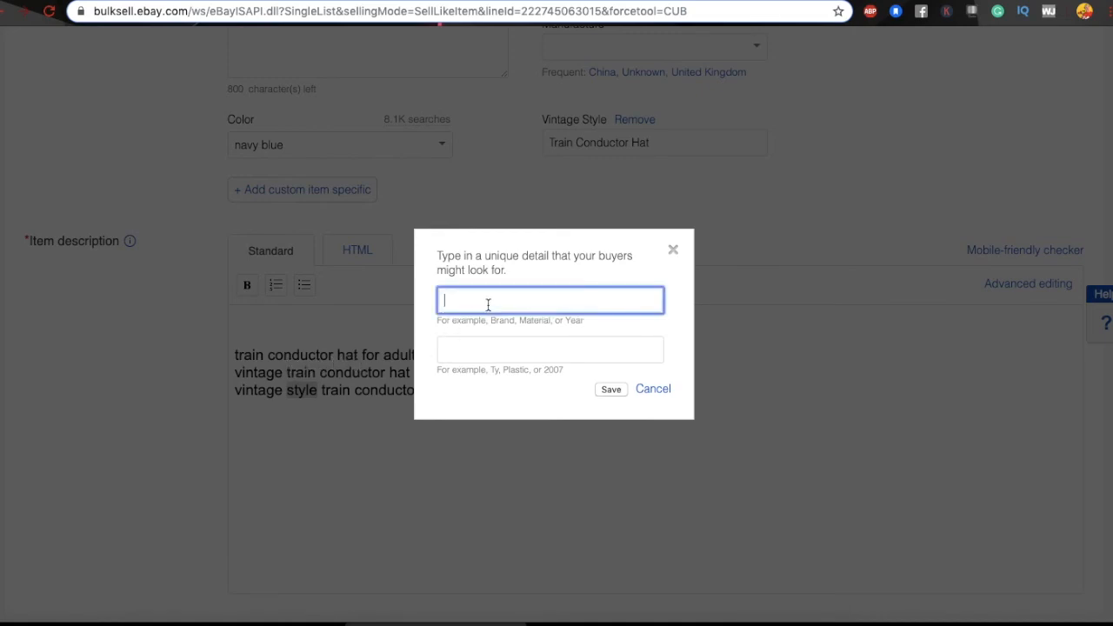
text(Navy Blue)
click(467, 350)
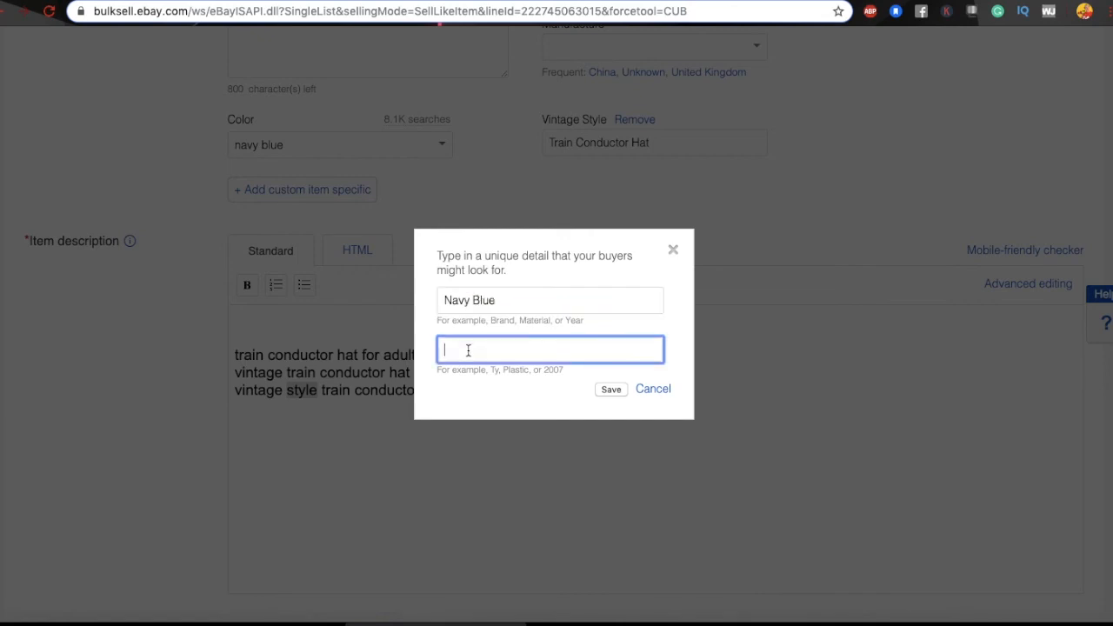
text(Train Co)
key(BackSpace)
key(BackSpace)
Step: Search Google for 'polar express train conductor hat' and select the phrase 'polar express'
click(700, 1)
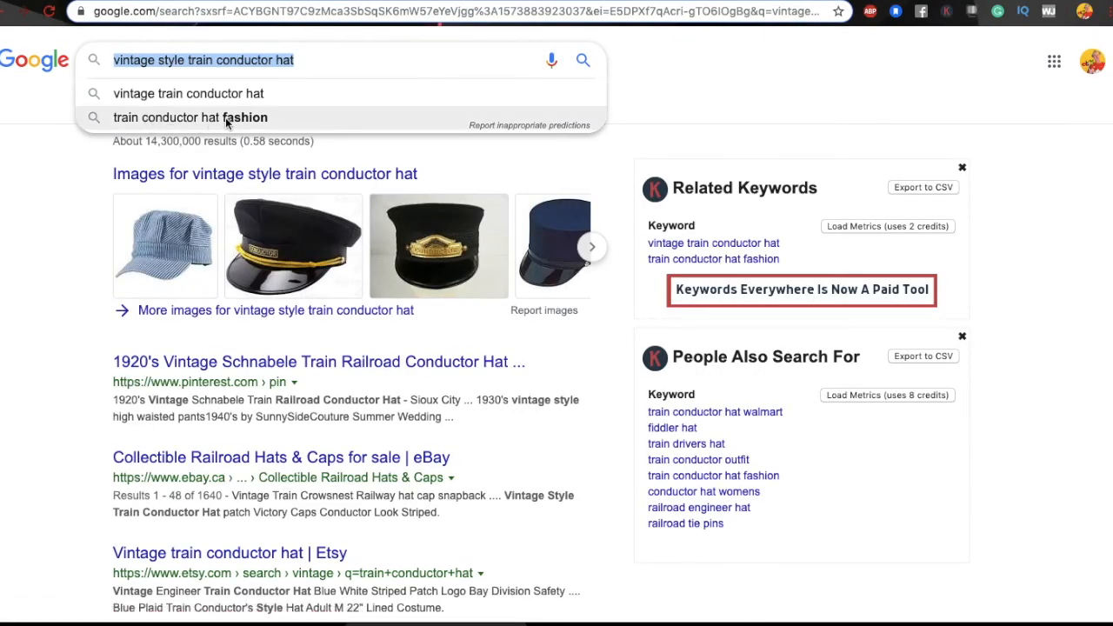
click(324, 59)
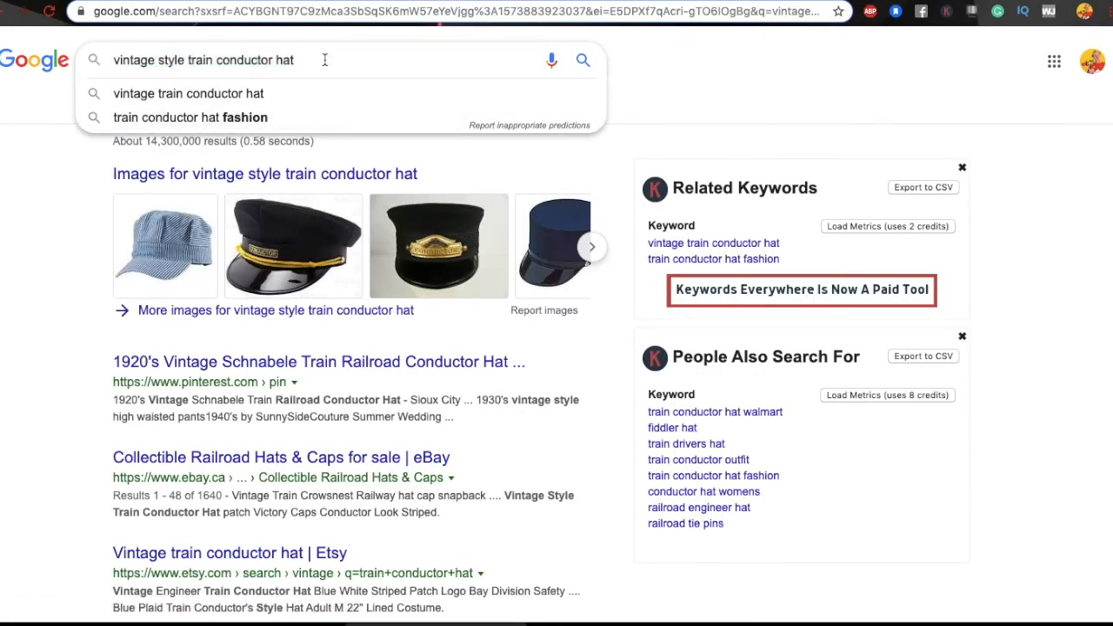
double_click(163, 60)
key(BackSpace)
key(BackSpace)
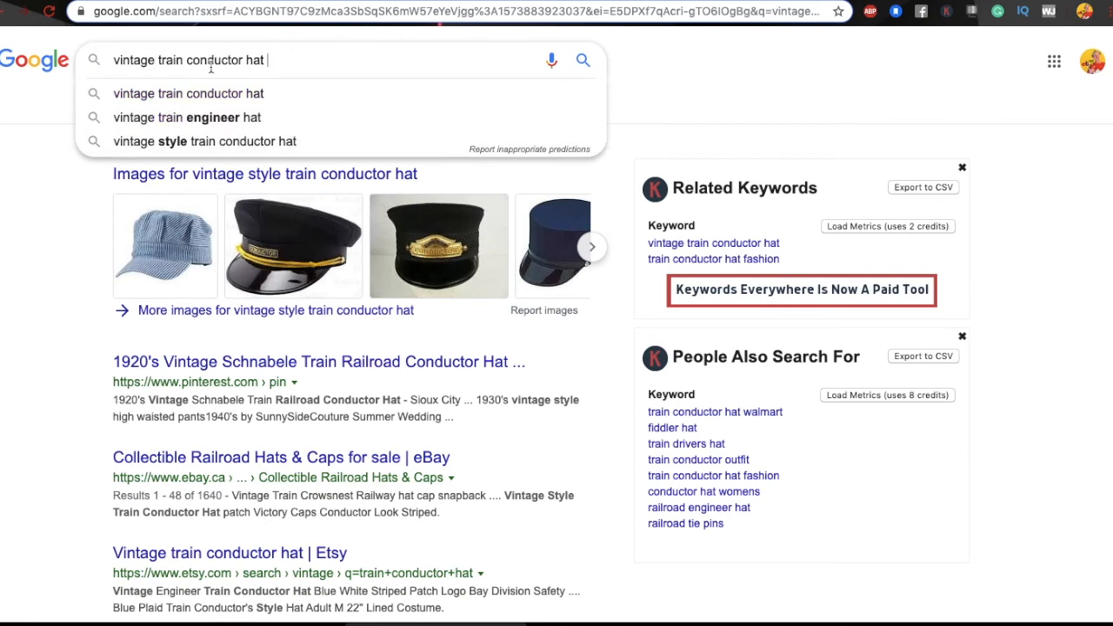
drag(157, 60, 111, 61)
key(BackSpace)
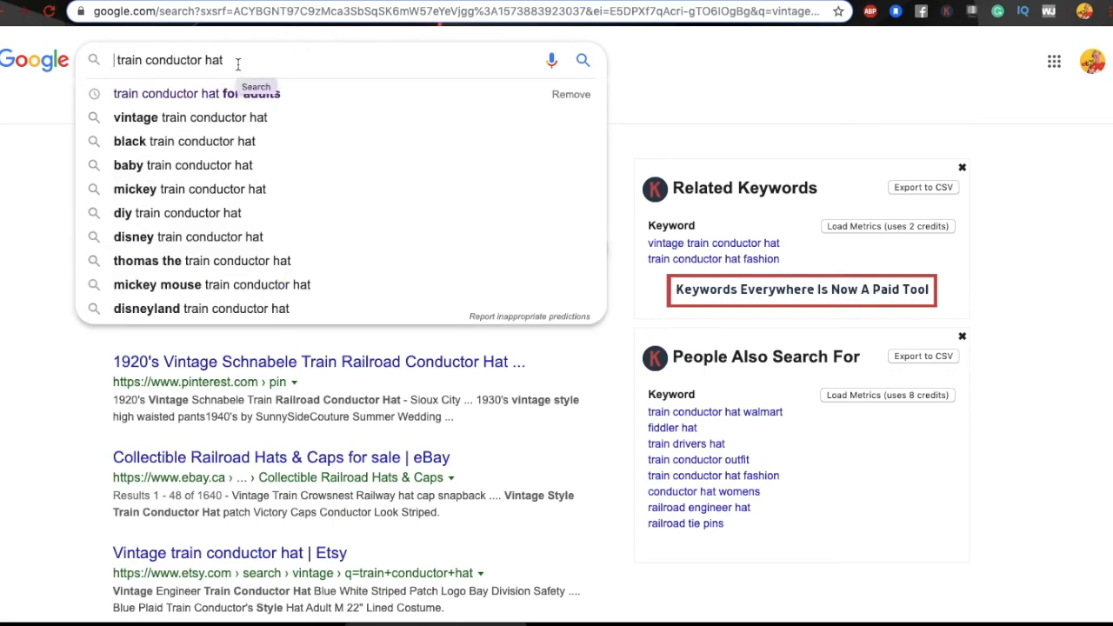
text(Pola)
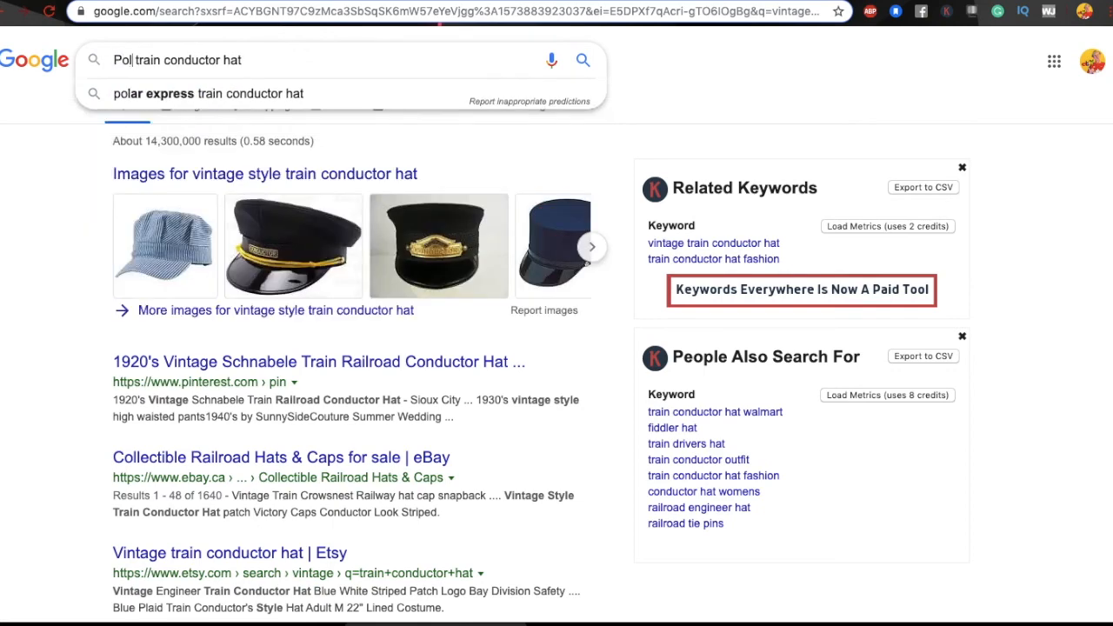
click(207, 92)
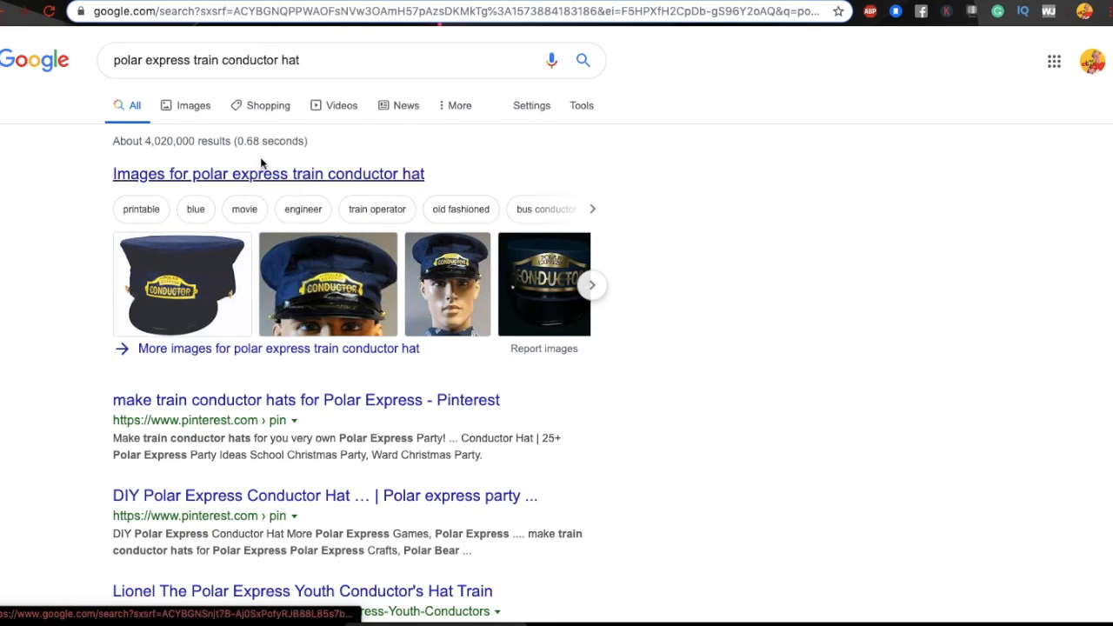
drag(116, 64, 191, 64)
key(super+c)
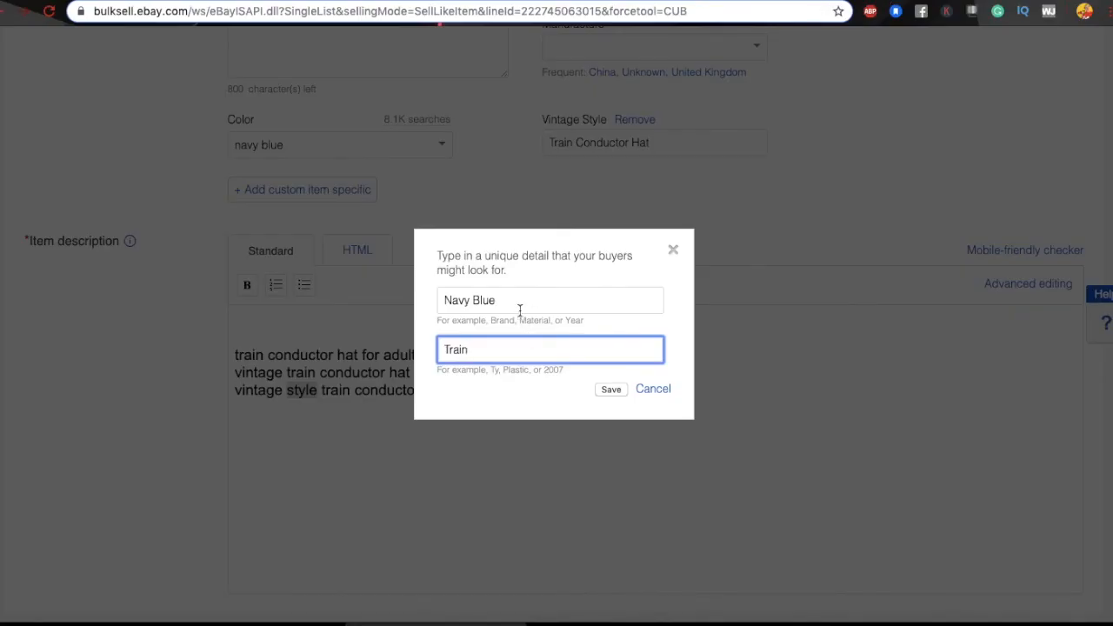
Step: Change the Navy Blue value to 'Polar Express Style' with capitals and save it
drag(487, 353, 435, 351)
key(super+v)
text(Style)
click(450, 350)
key(BackSpace)
text(P)
click(478, 350)
key(BackSpace)
text(E)
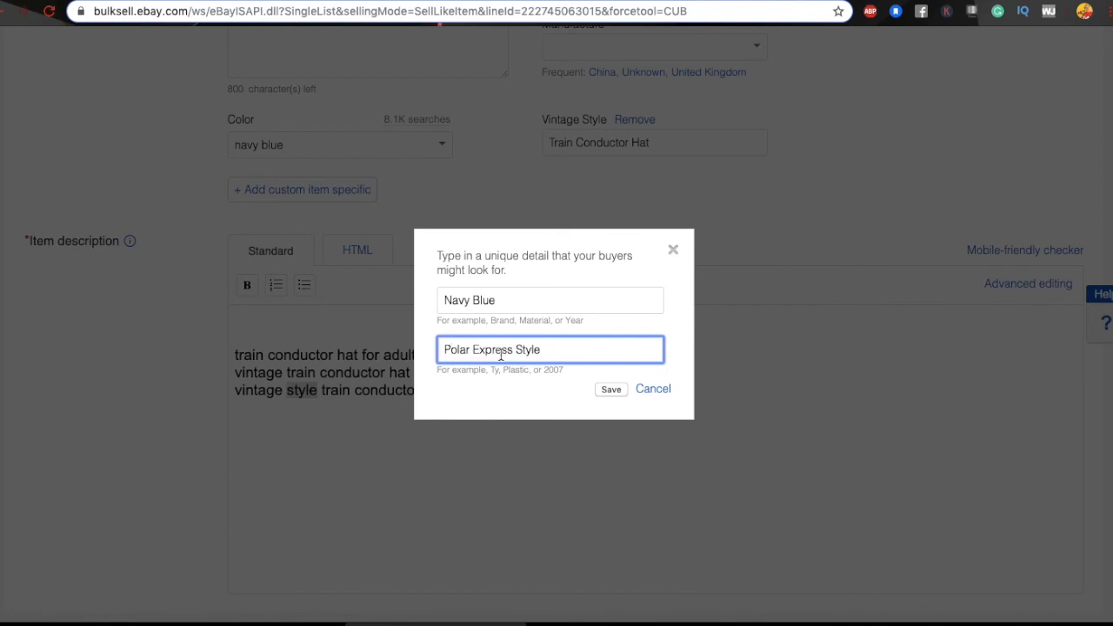
click(608, 390)
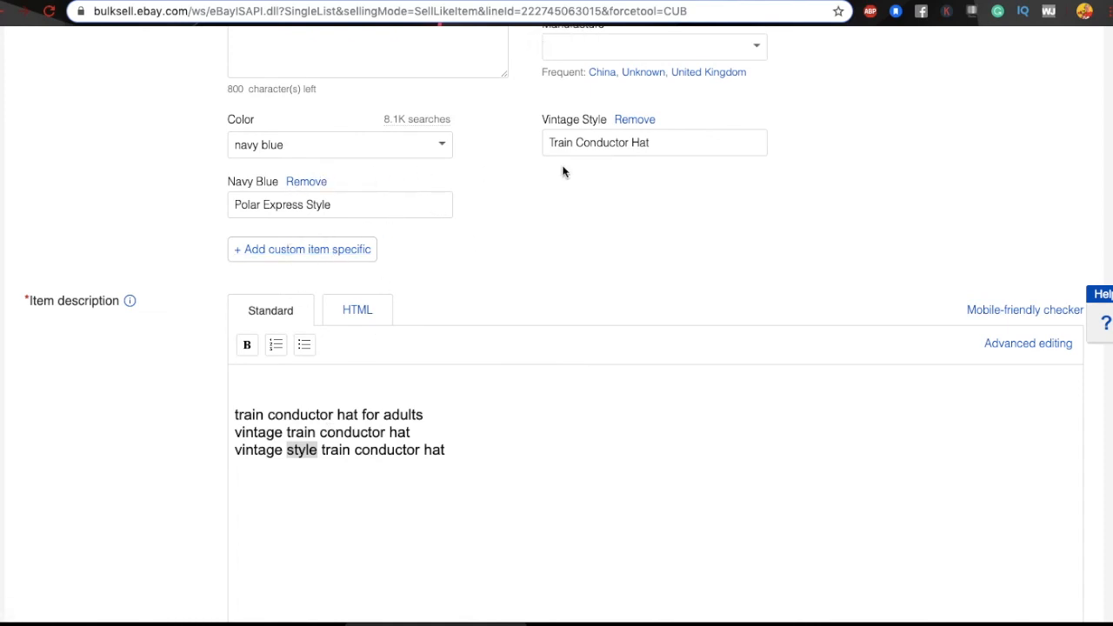
Step: Enable Advanced editing on the Item description and highlight its three keyword lines
scroll(567, 269, up, 3)
scroll(568, 269, up, 8)
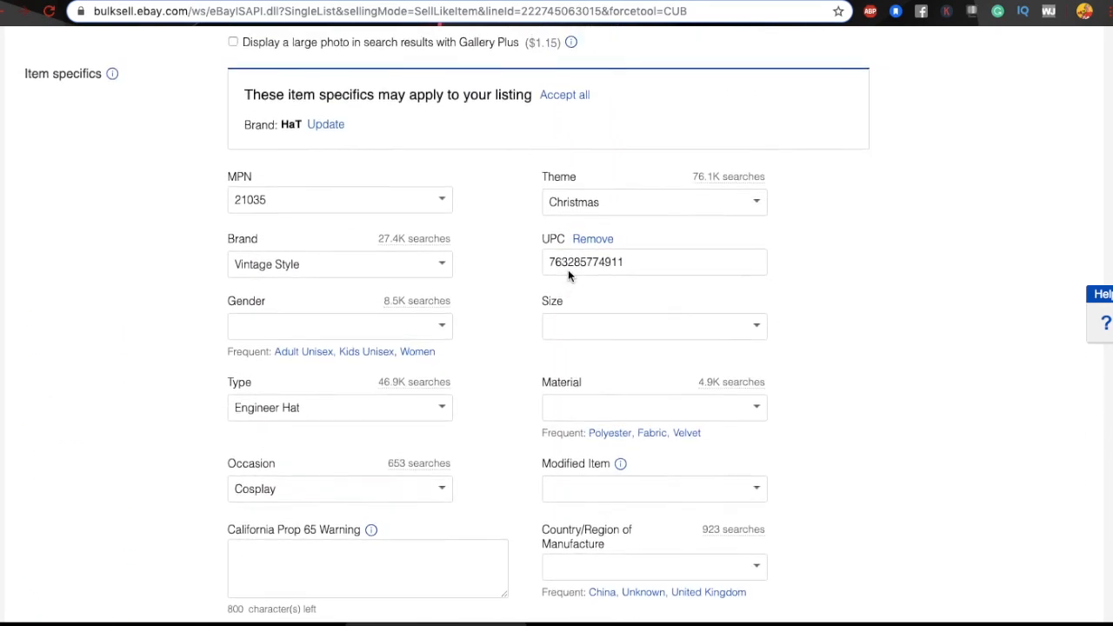
scroll(573, 205, up, 5)
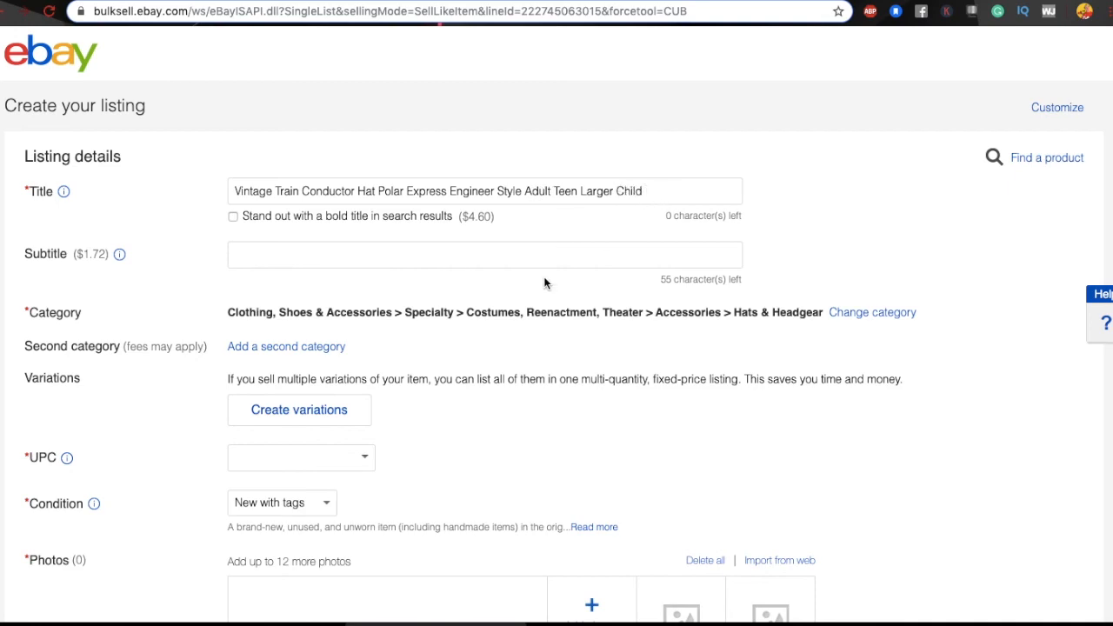
scroll(545, 283, down, 12)
scroll(544, 280, down, 5)
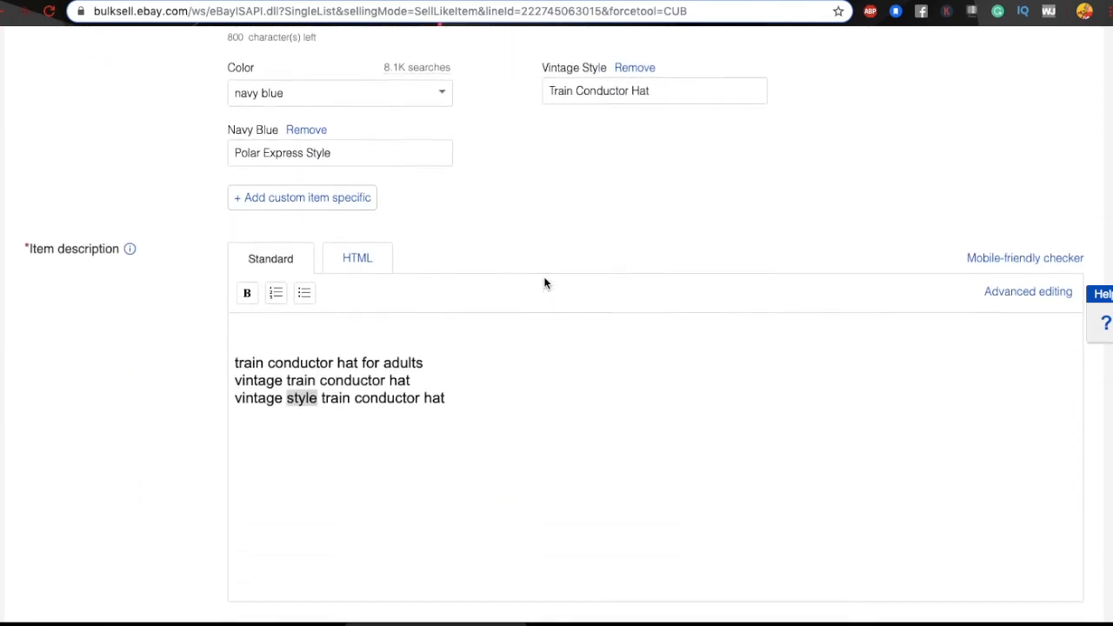
scroll(544, 278, up, 7)
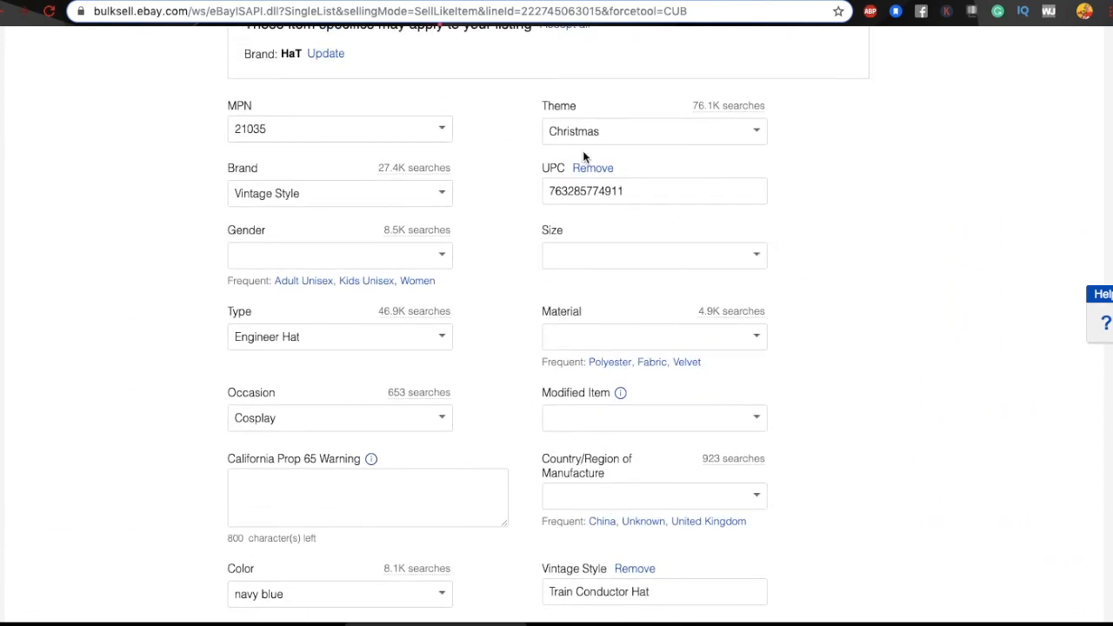
scroll(520, 311, down, 3)
scroll(520, 315, down, 5)
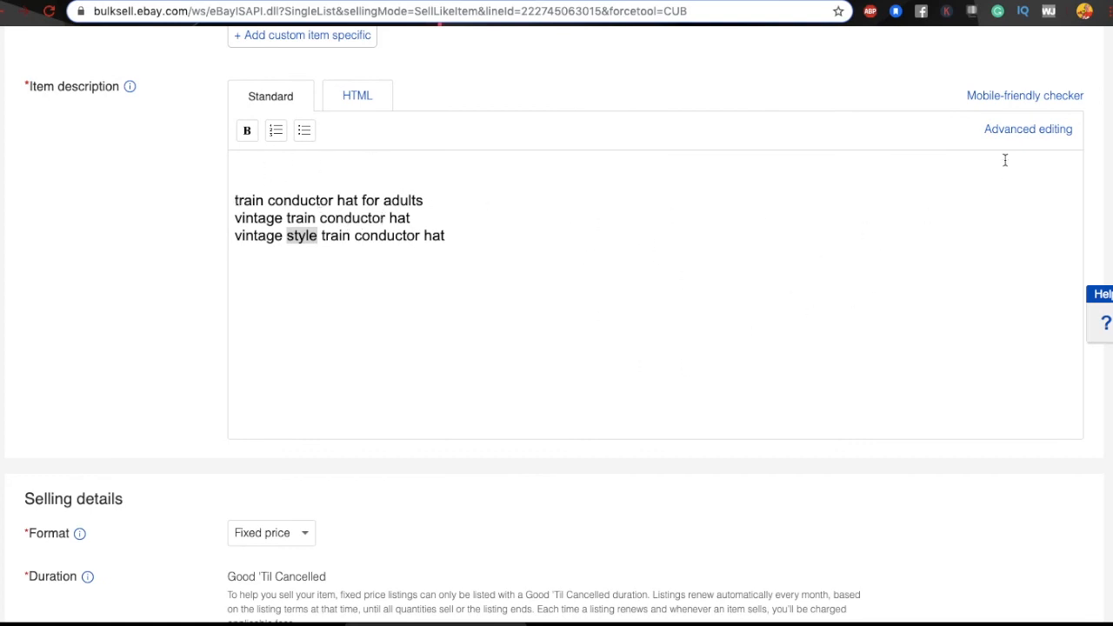
click(1007, 132)
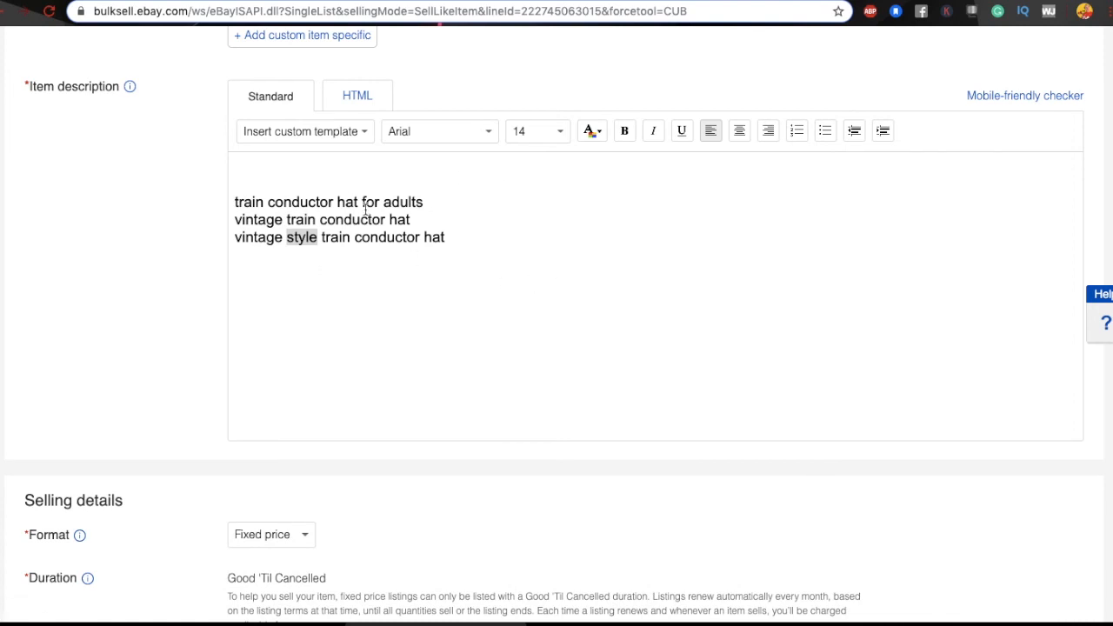
drag(235, 200, 459, 237)
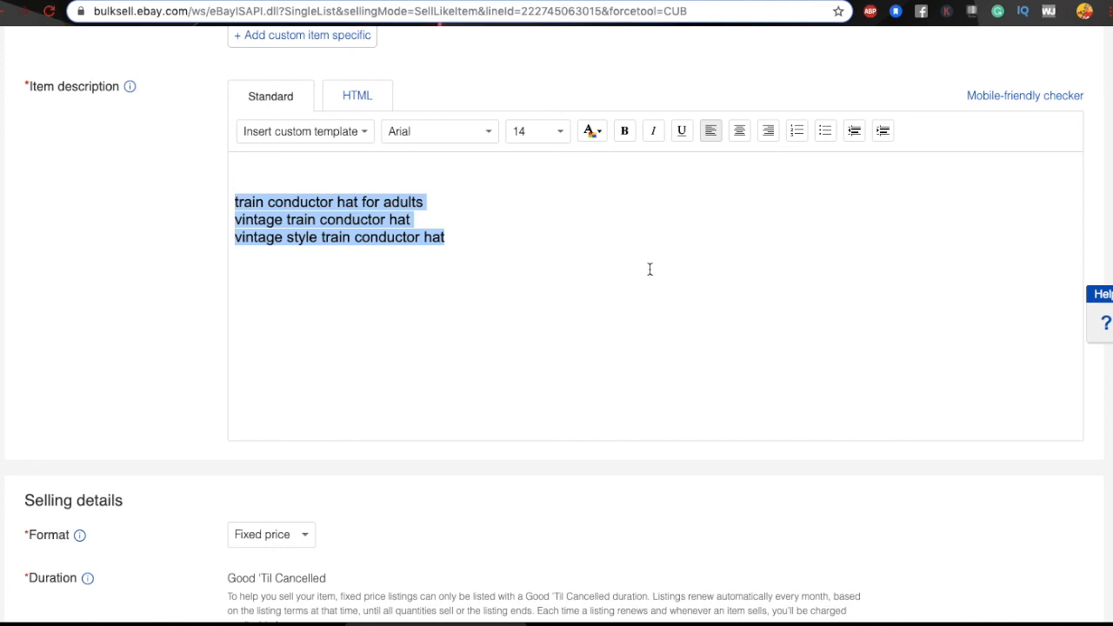
Step: Select all five feature bullets on the Amazon conductor hat page
click(733, 2)
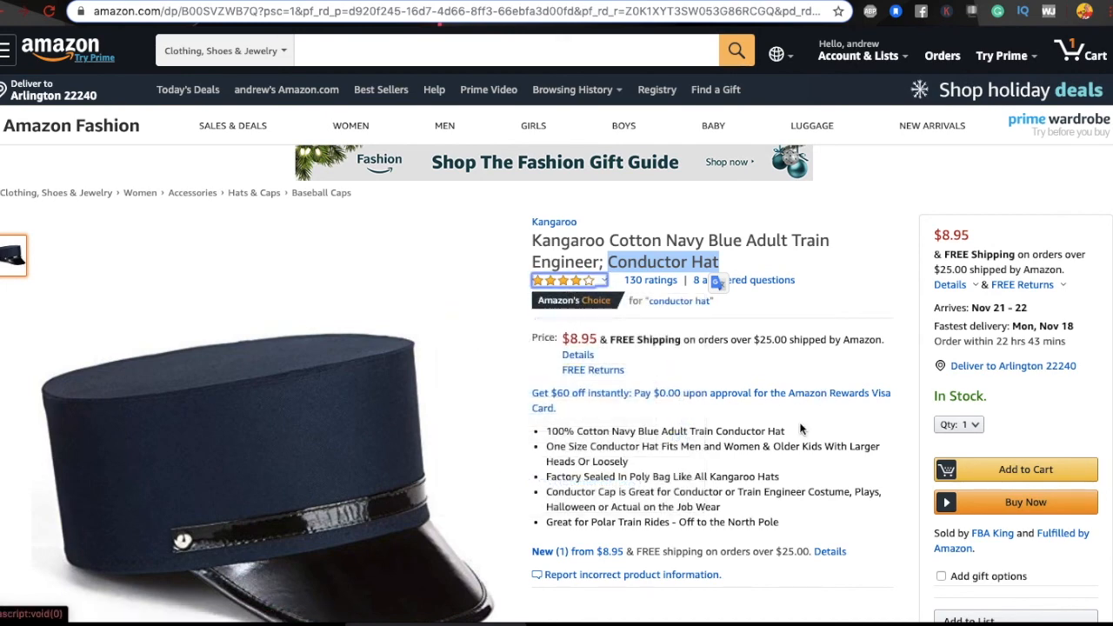
scroll(800, 428, down, 3)
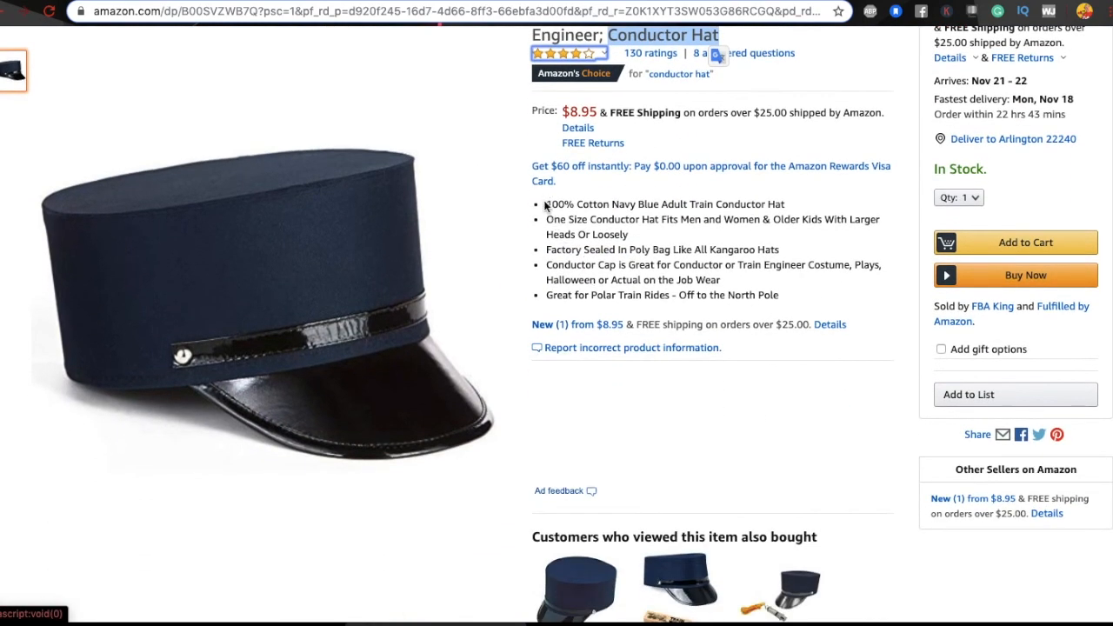
drag(546, 203, 641, 280)
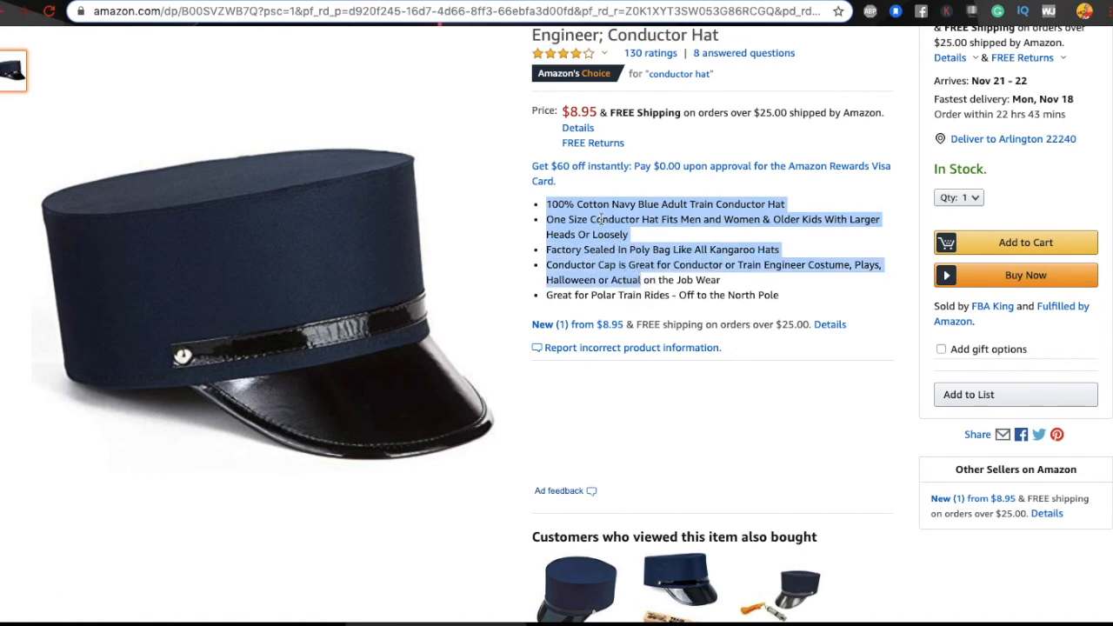
click(546, 207)
drag(546, 206, 782, 295)
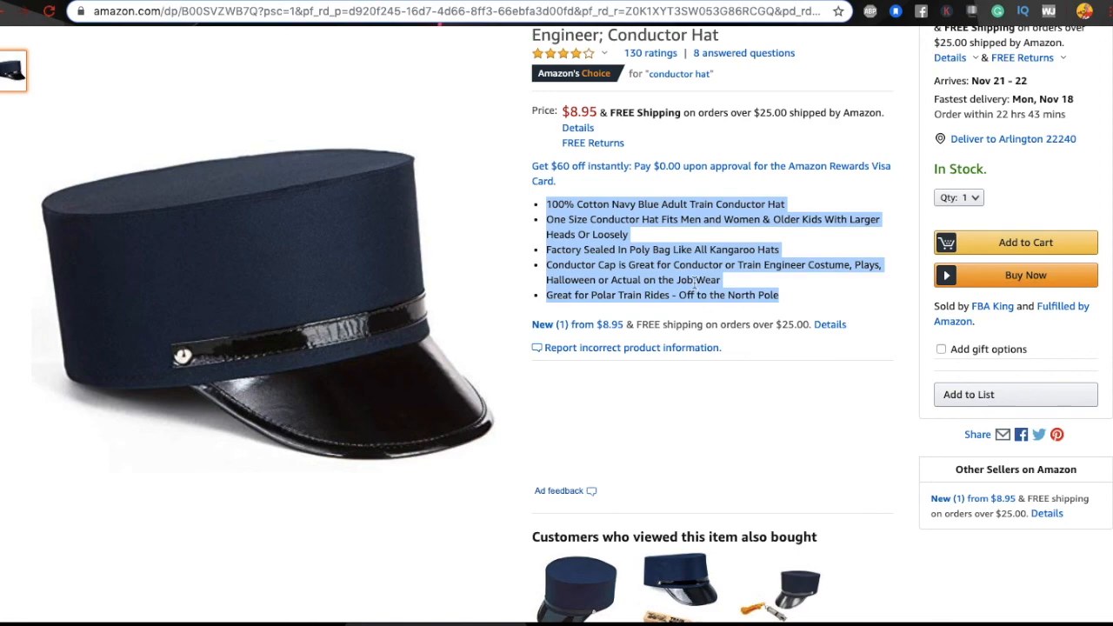
Step: Select the product description paragraph, then the brand name Kangaroo within it
scroll(695, 282, down, 10)
scroll(695, 289, down, 5)
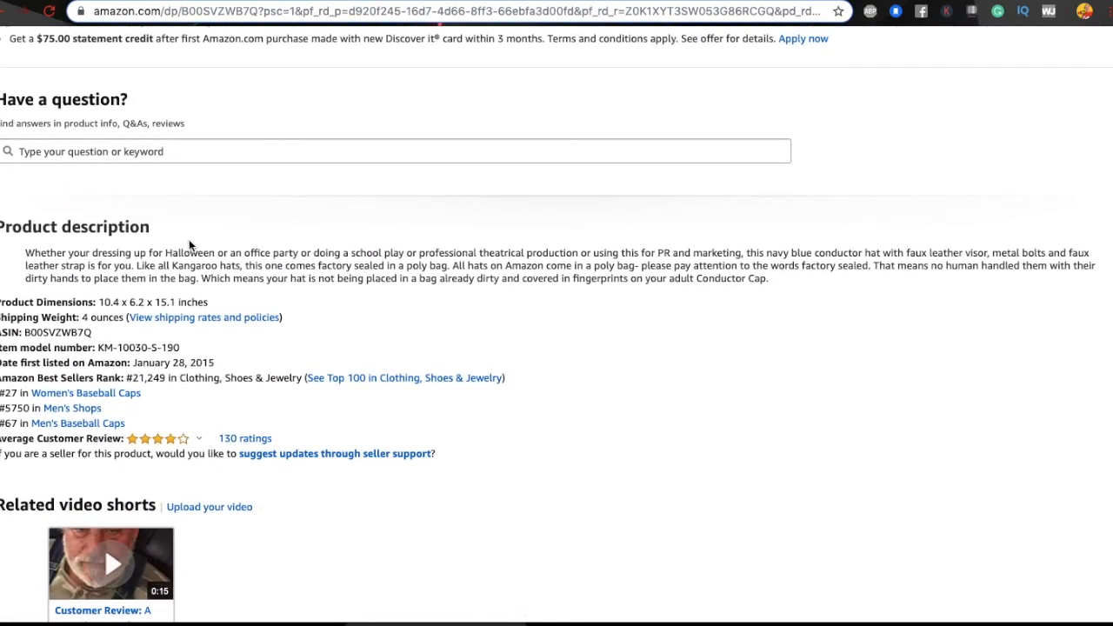
click(25, 252)
drag(24, 252, 775, 289)
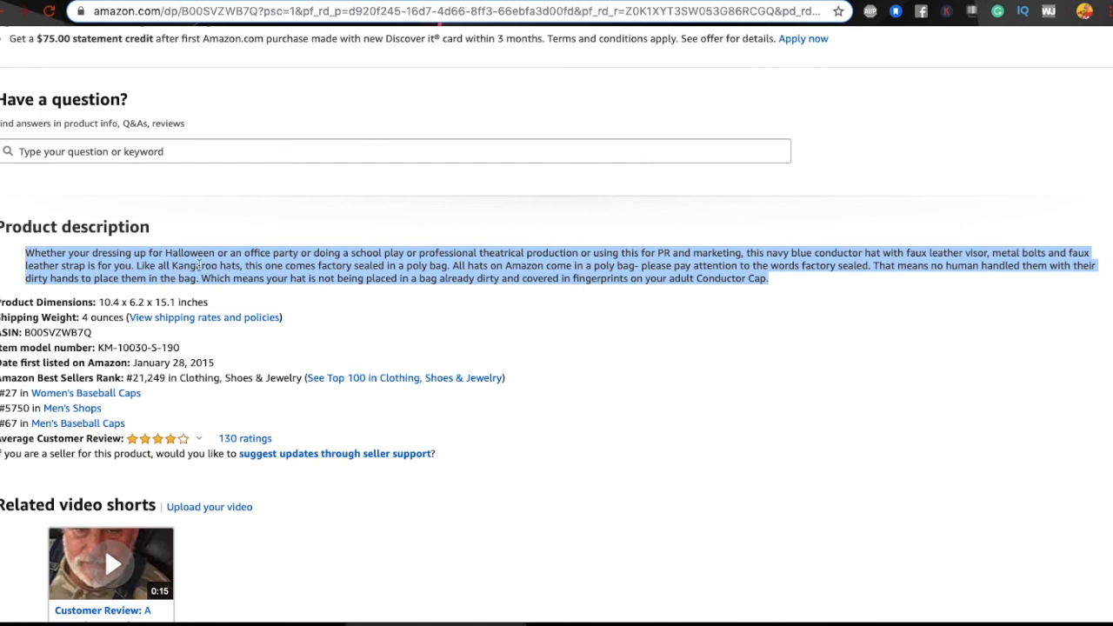
drag(172, 266, 219, 266)
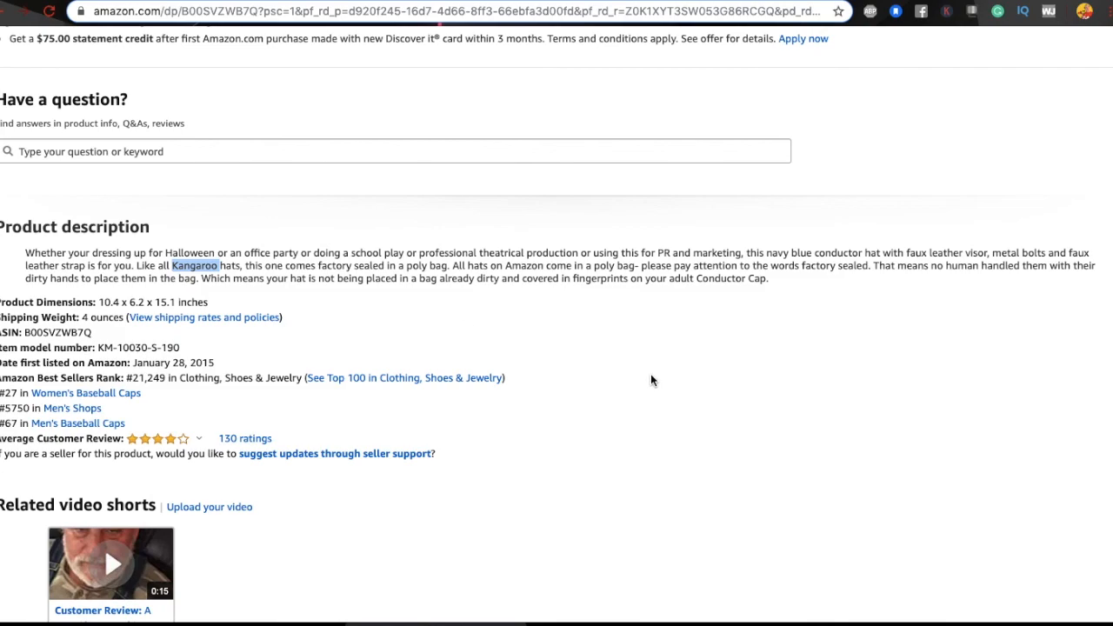
scroll(651, 380, up, 15)
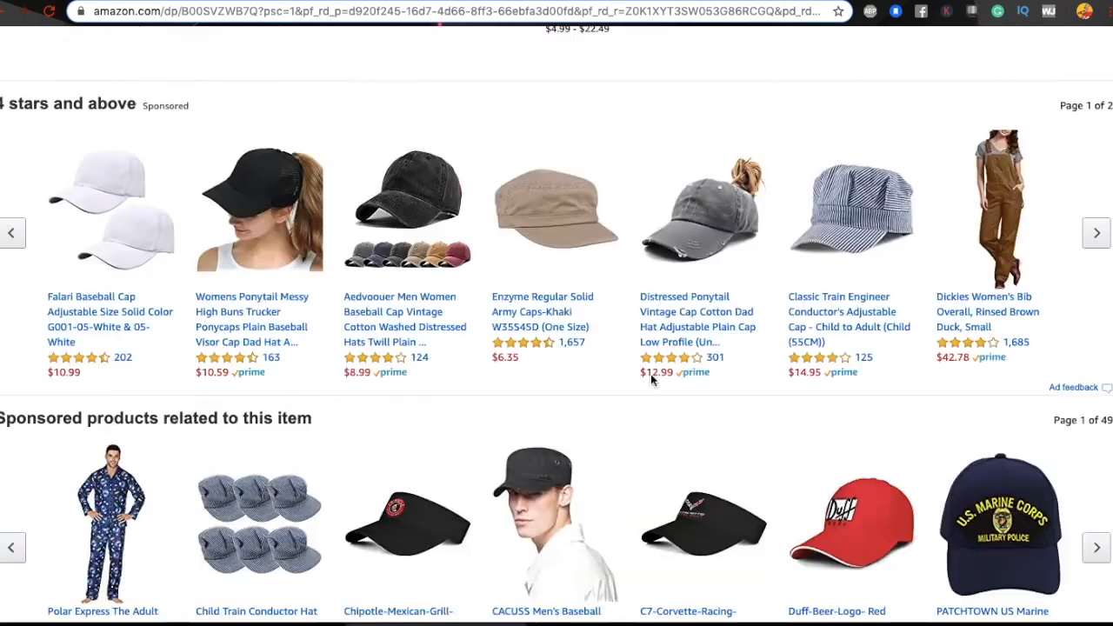
scroll(651, 379, up, 3)
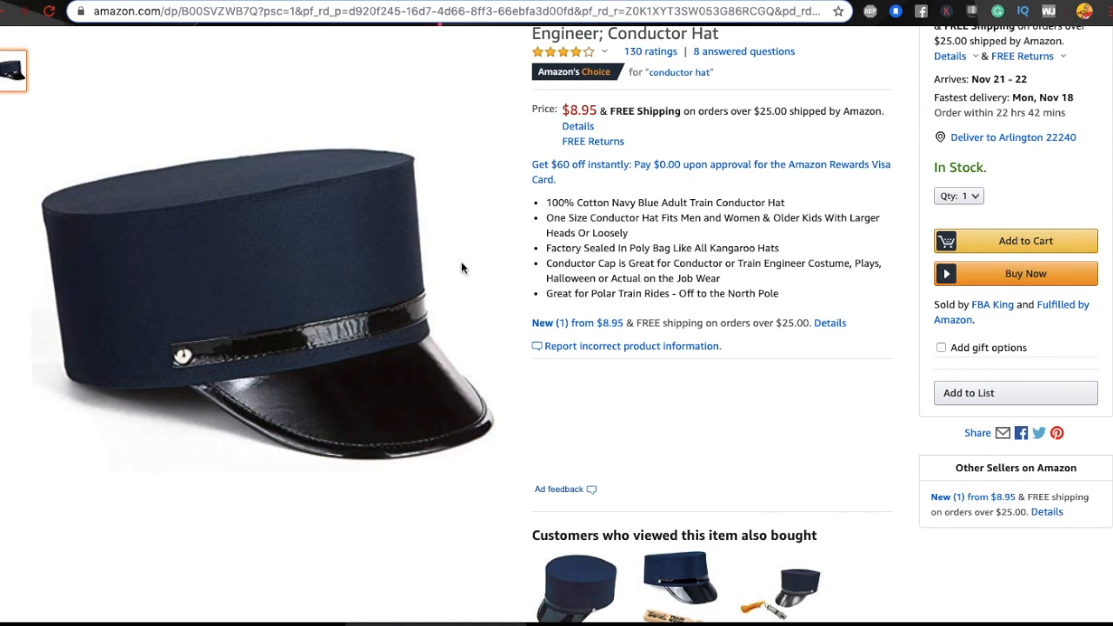
scroll(328, 318, up, 2)
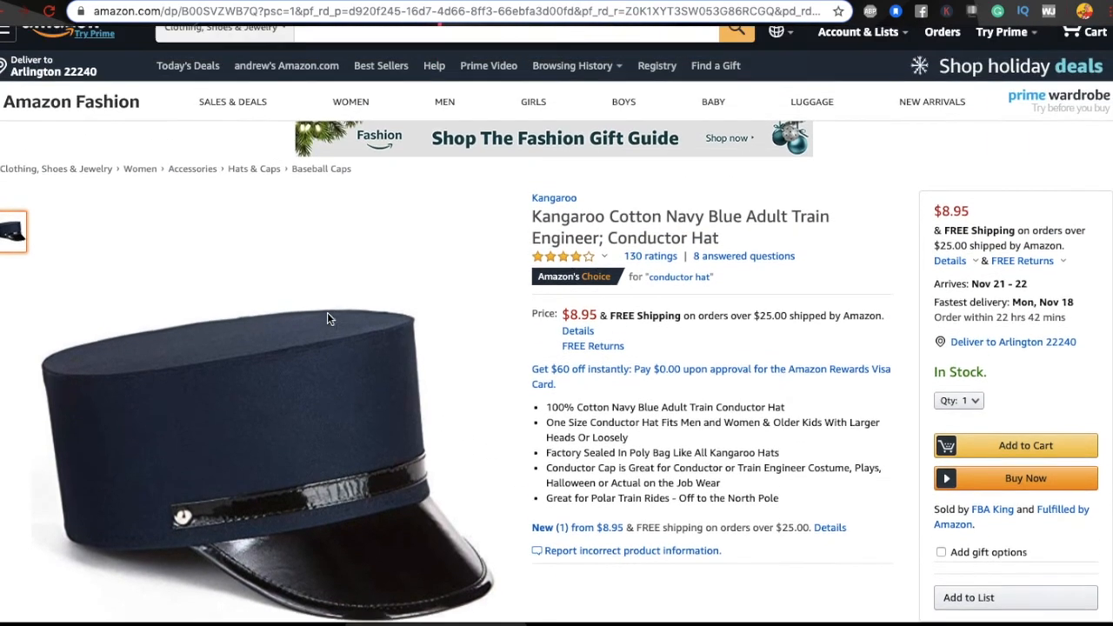
scroll(327, 318, down, 1)
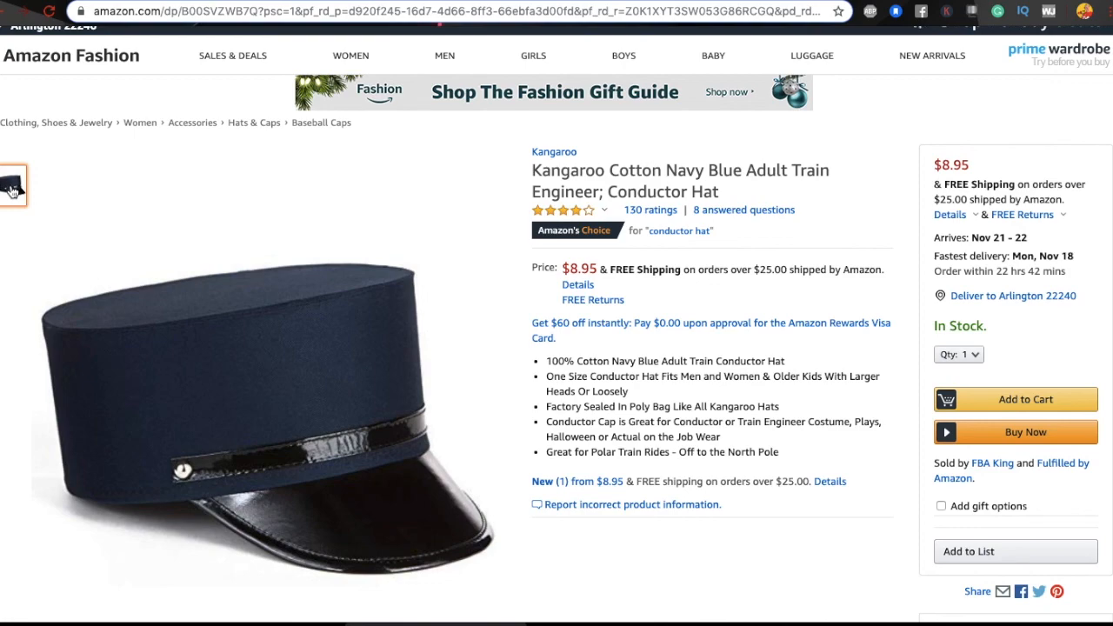
scroll(198, 218, down, 8)
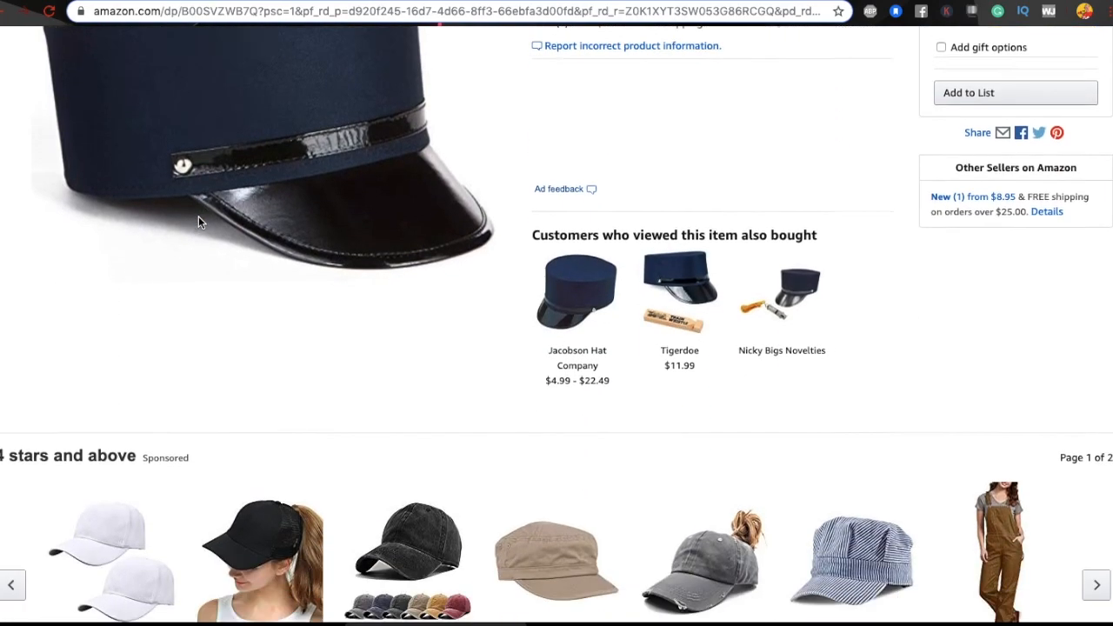
scroll(198, 223, up, 10)
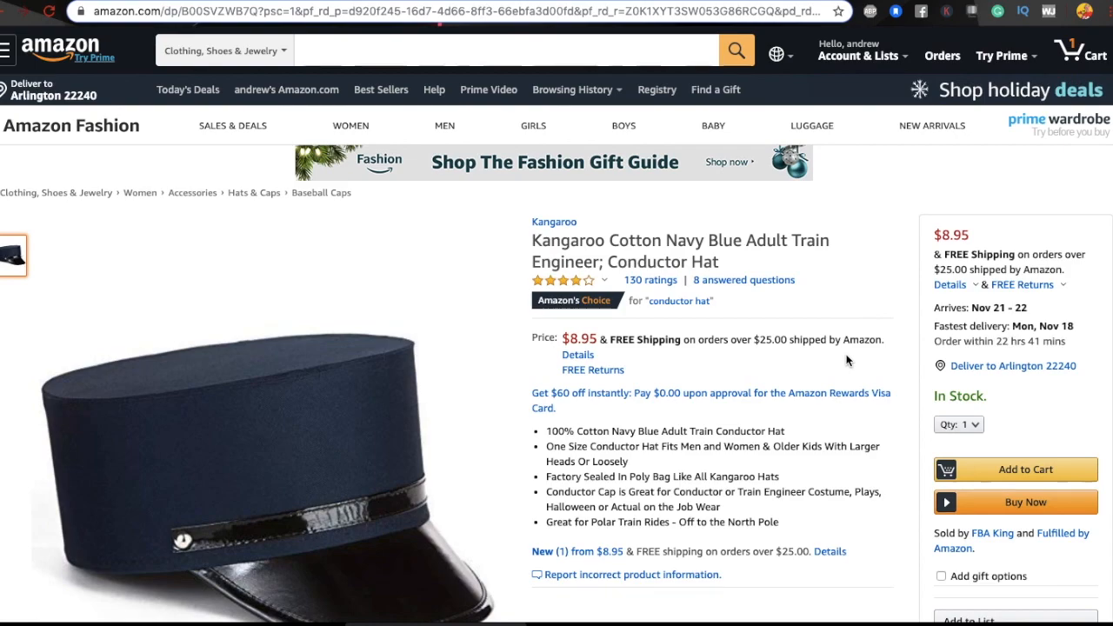
scroll(459, 323, down, 2)
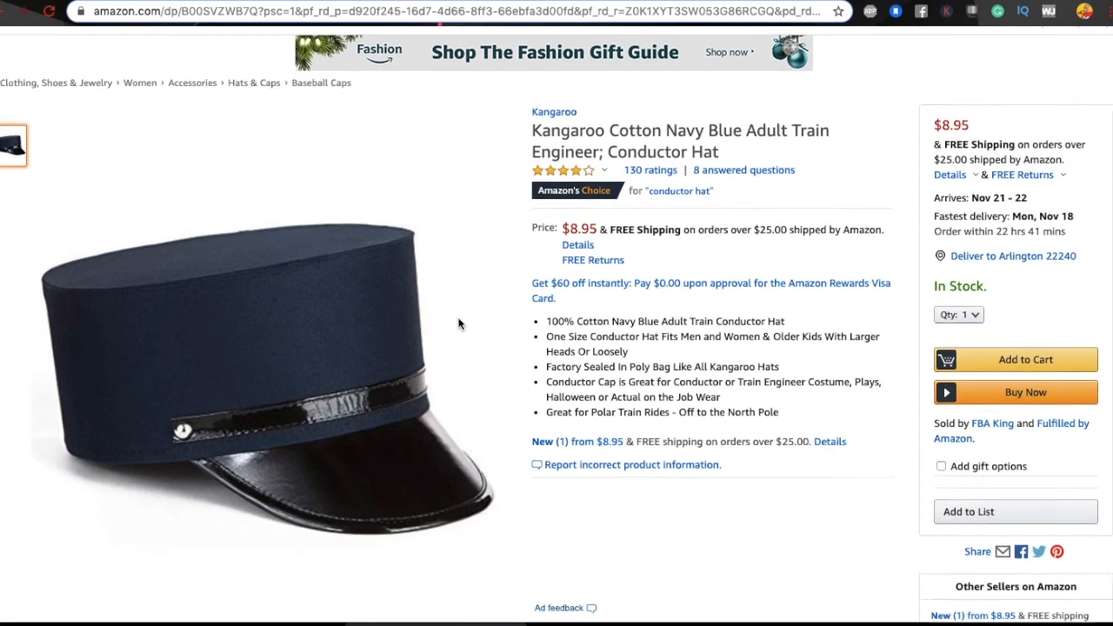
scroll(459, 324, down, 7)
scroll(459, 324, up, 8)
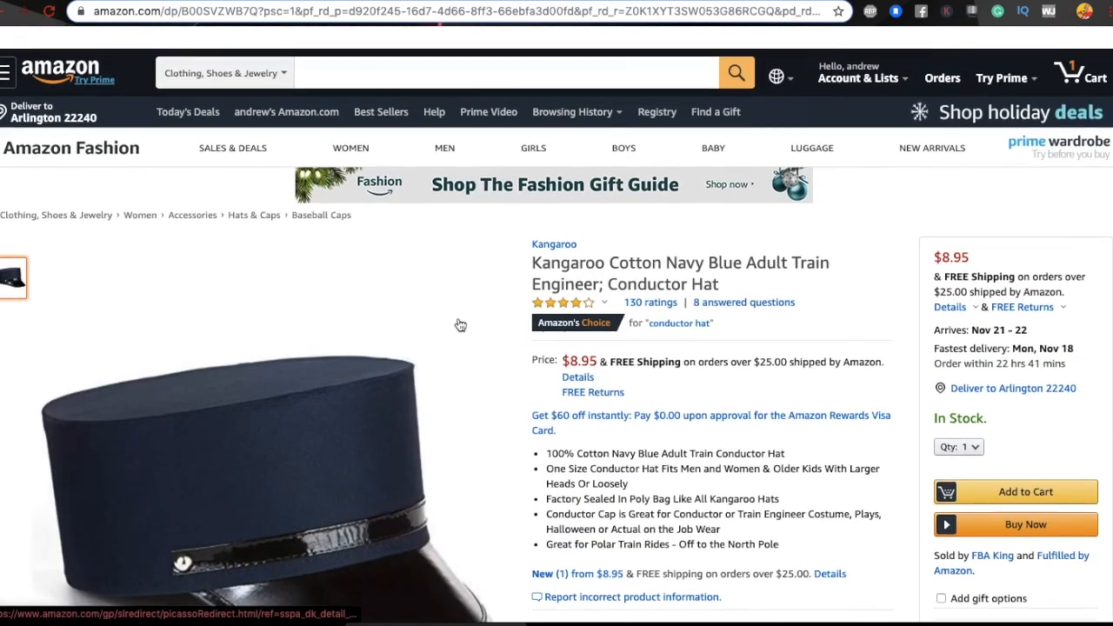